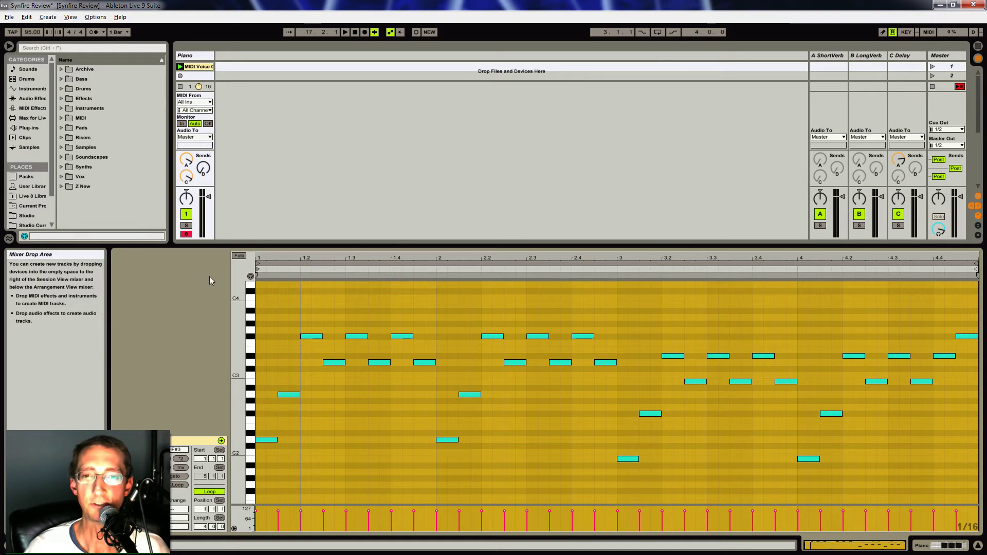
Step: Deselect the clip's notes and play the melody clip, setting the playback position within it
click(337, 158)
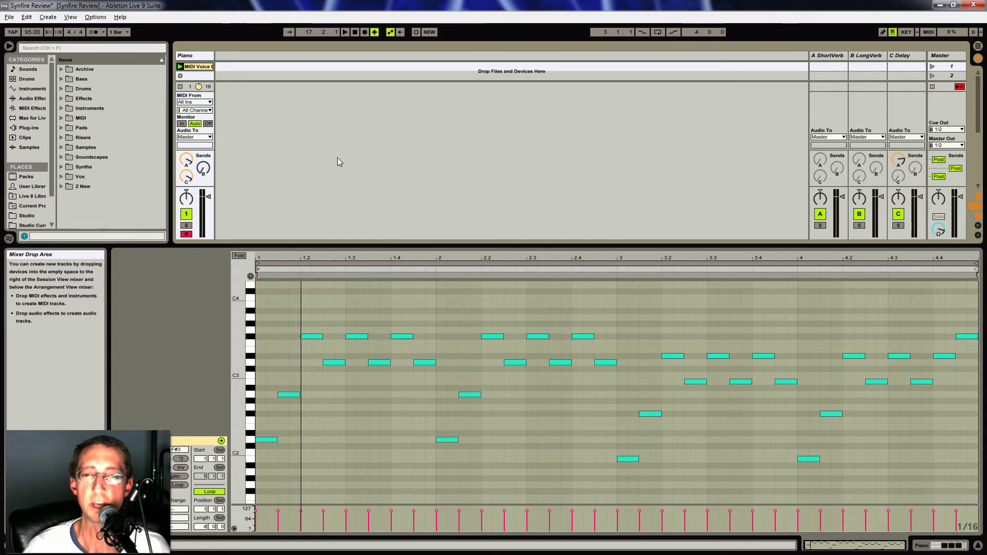
click(187, 296)
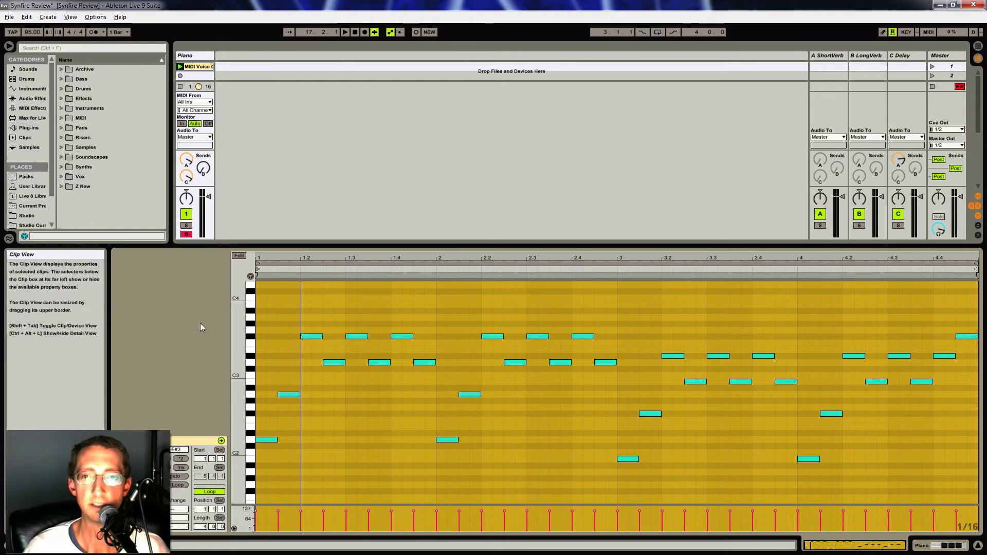
key(space)
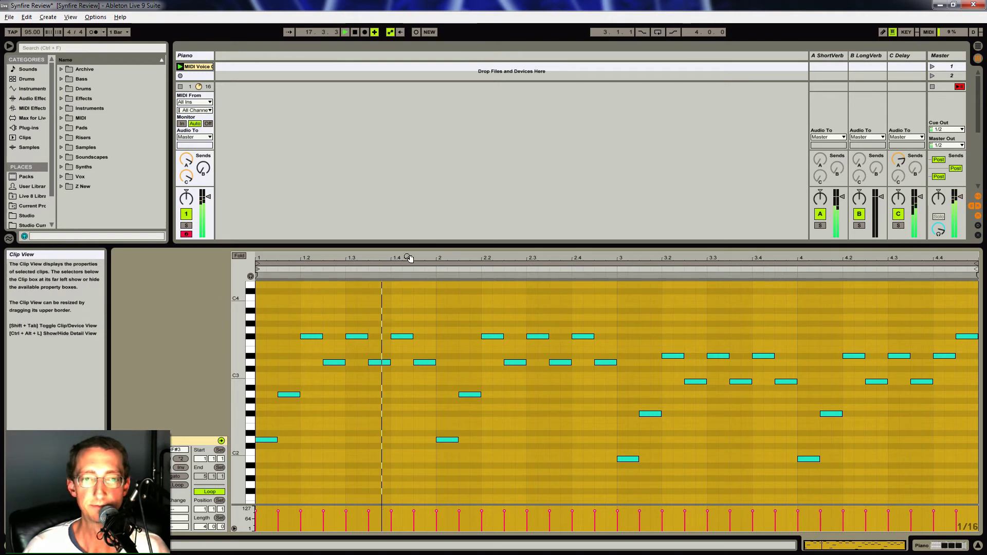
click(461, 306)
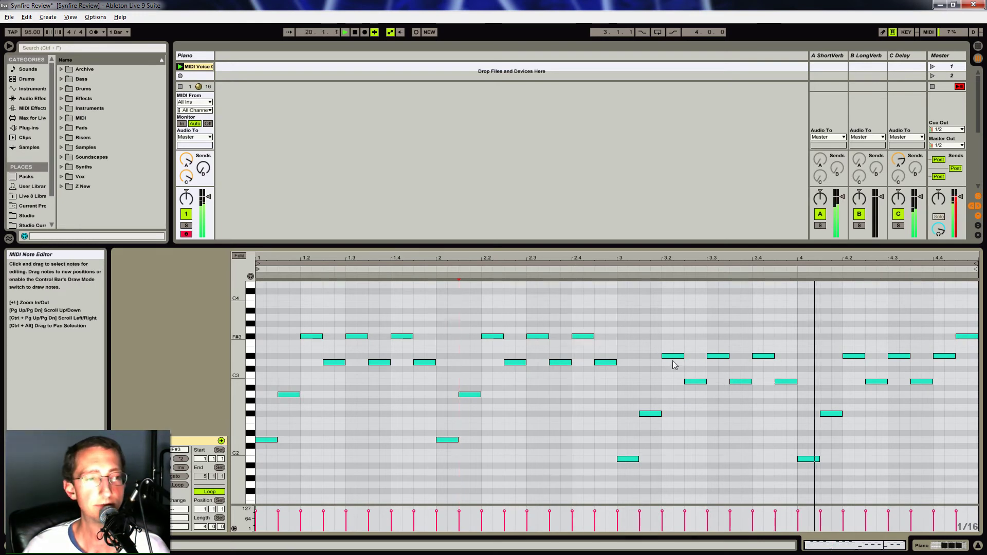
Step: Export the Piano track's clip with Export MIDI Clip to the Desktop as 'Melody'
right_click(197, 69)
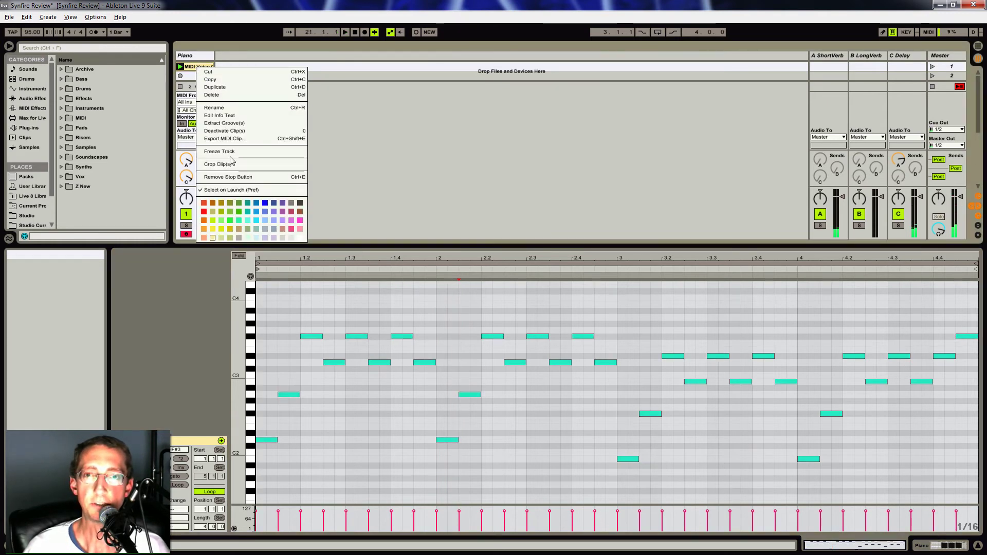
click(237, 139)
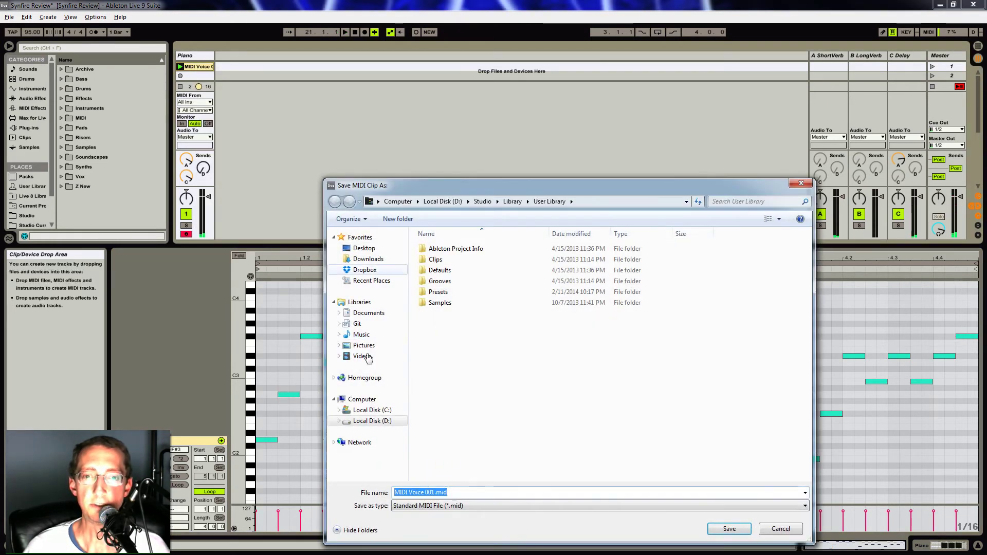
click(364, 247)
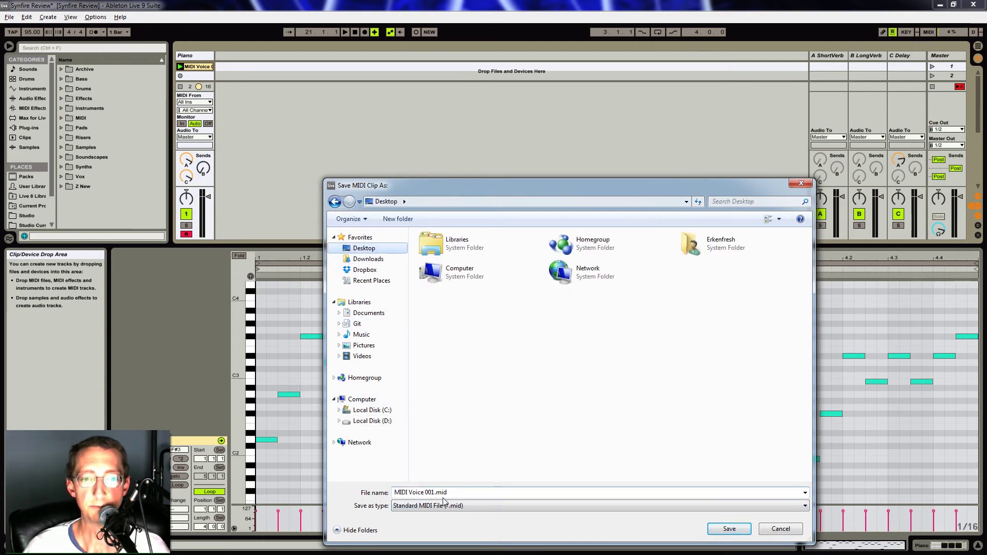
key(alt+n)
text(Melody)
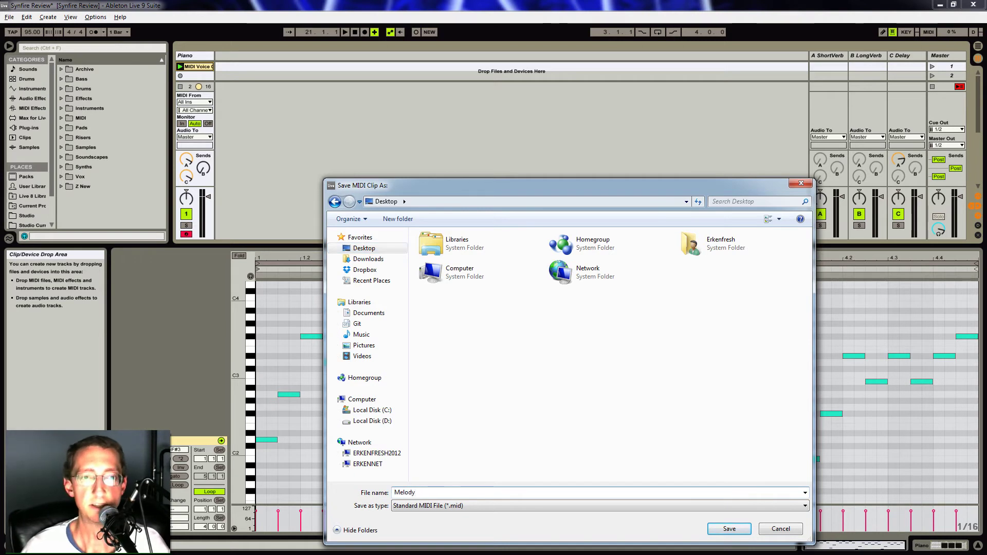
key(Return)
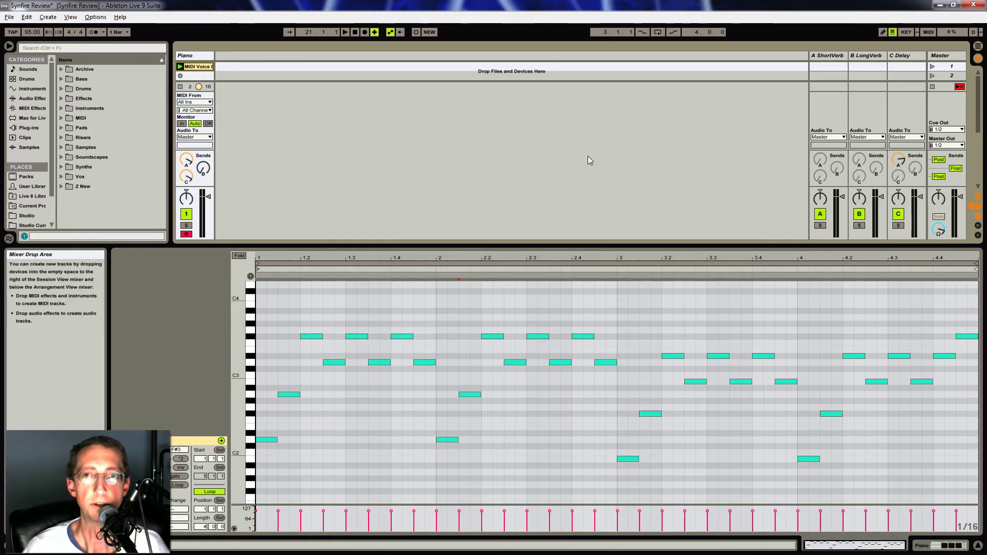
Step: Quit Ableton Live and answer its save-changes prompt
click(973, 5)
click(493, 310)
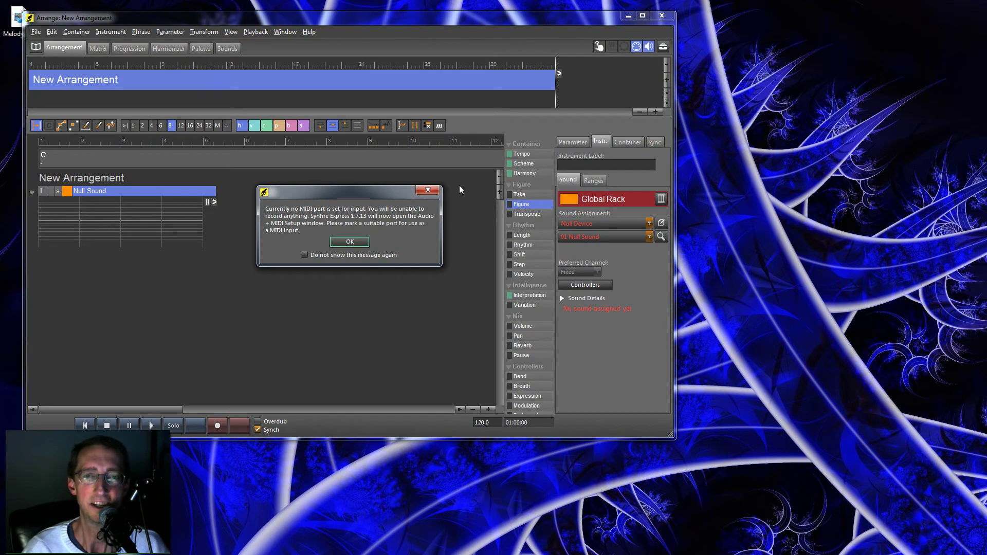
Step: Dismiss the MIDI input warning, close the audio/MIDI setup, and maximise the arrangement window
click(428, 190)
click(533, 13)
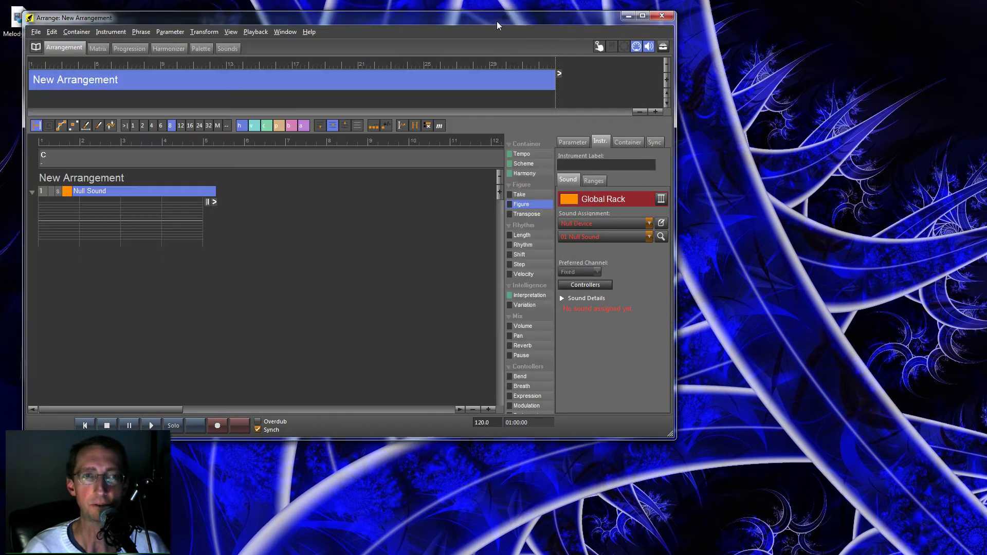
double_click(538, 20)
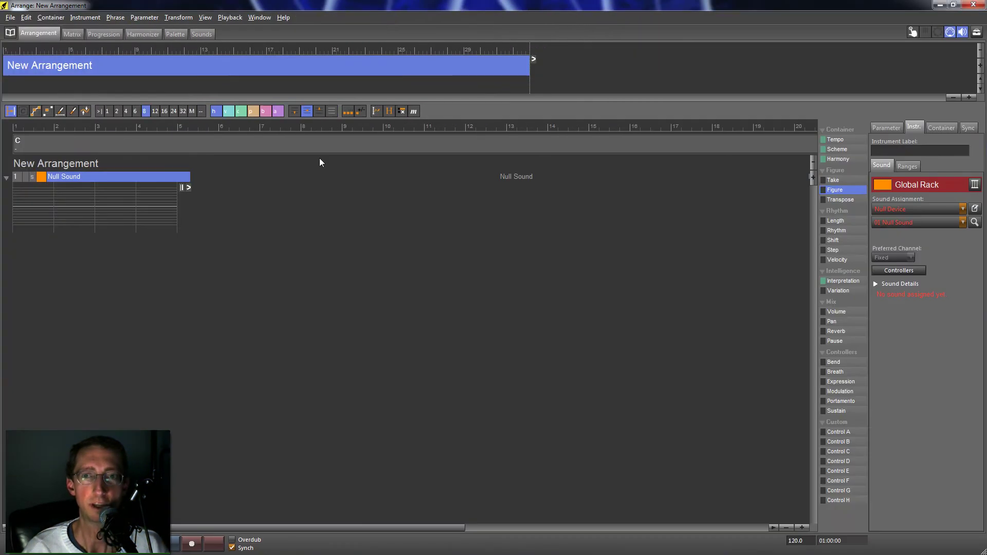
Step: Import Melody.mid from the Desktop as a Standard MIDI File and start the import
click(10, 17)
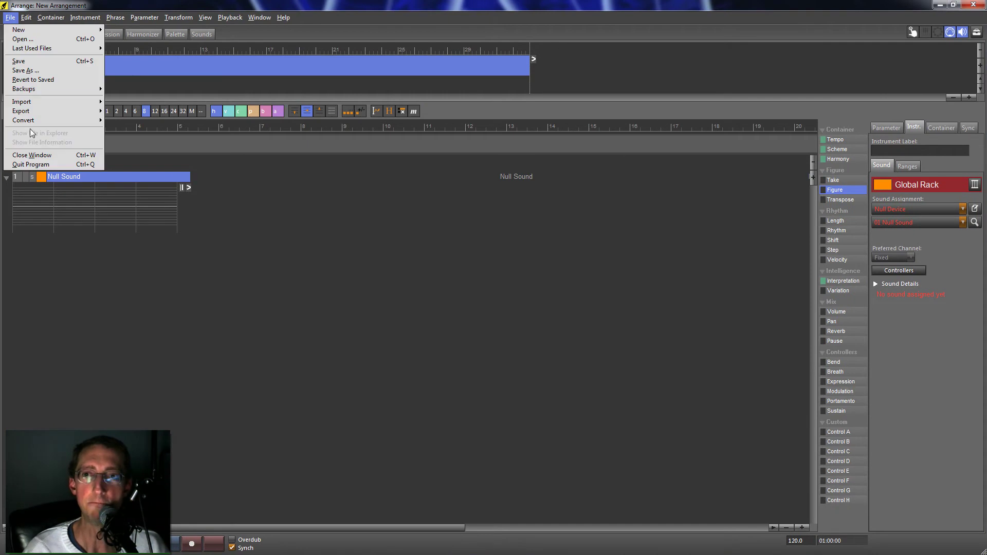
mouse_move(37, 110)
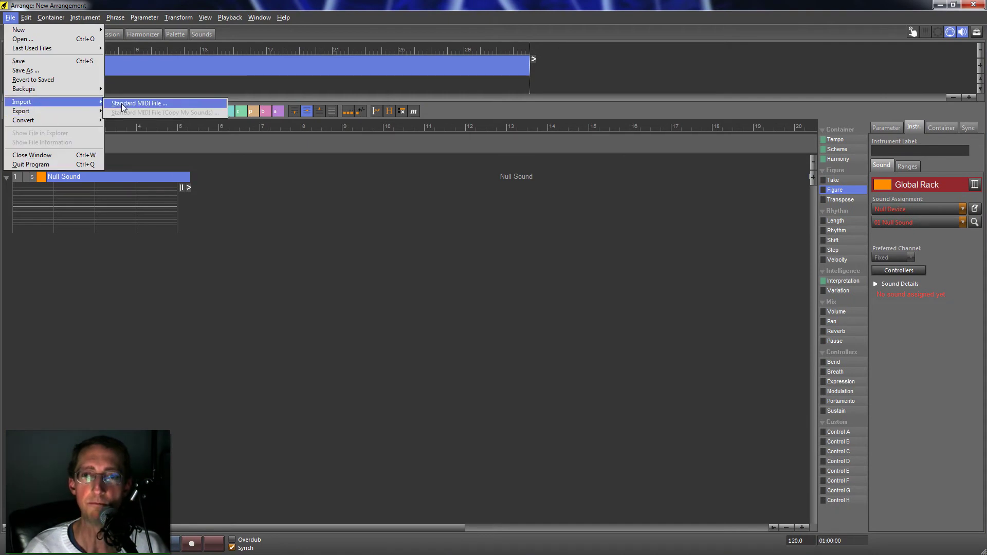
click(123, 105)
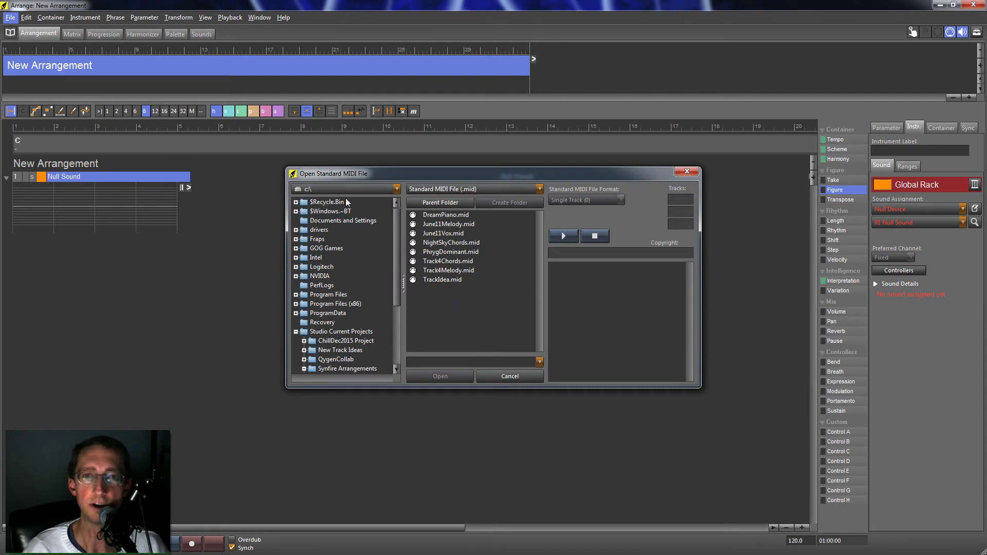
click(319, 194)
click(324, 204)
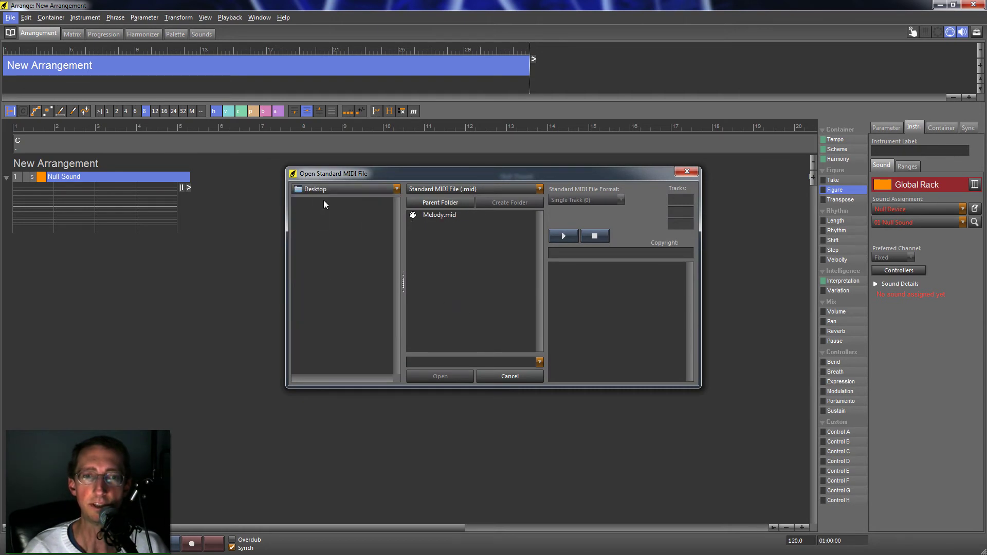
double_click(428, 215)
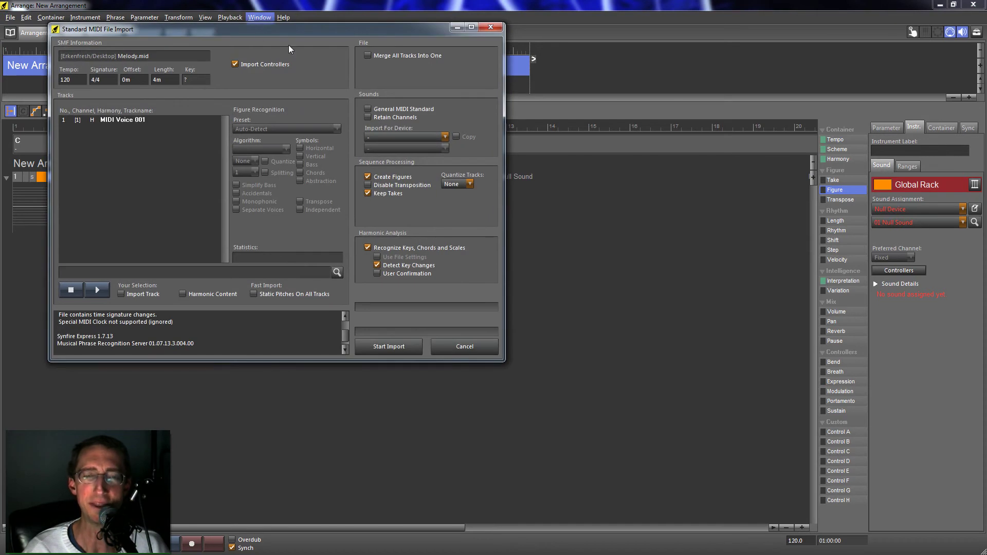
drag(259, 29, 473, 126)
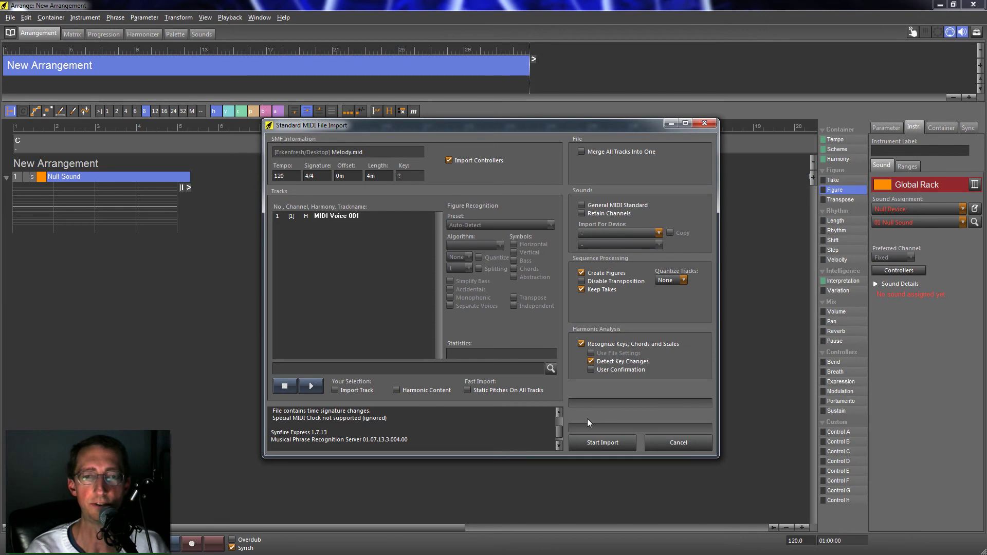
click(601, 443)
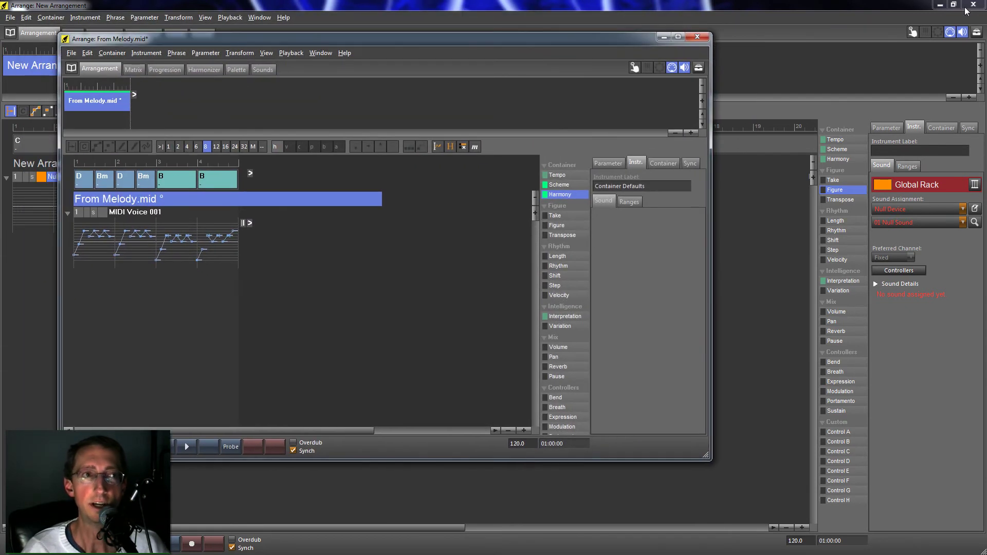
Step: Close the empty New Arrangement and maximise the From Melody.mid arrangement, zooming in horizontally
click(661, 16)
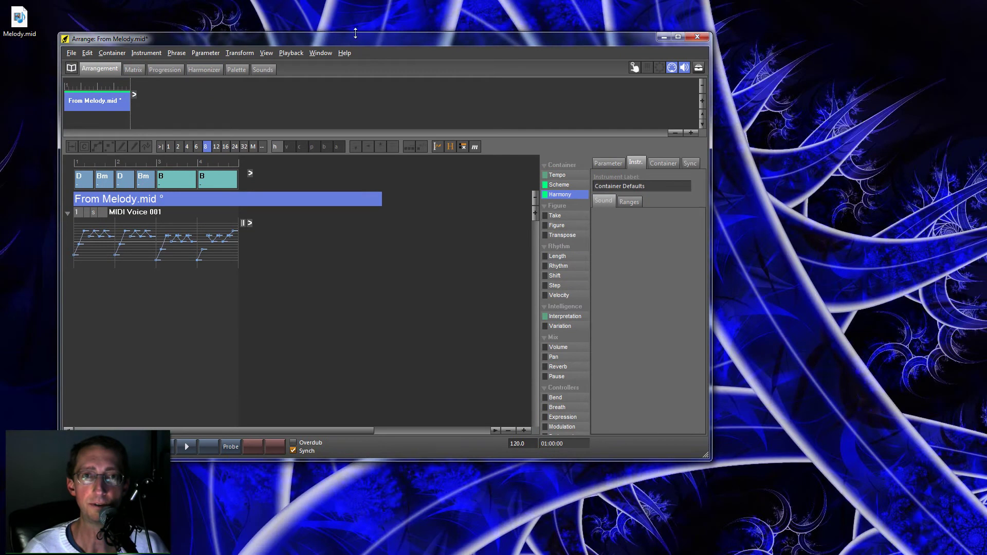
double_click(354, 39)
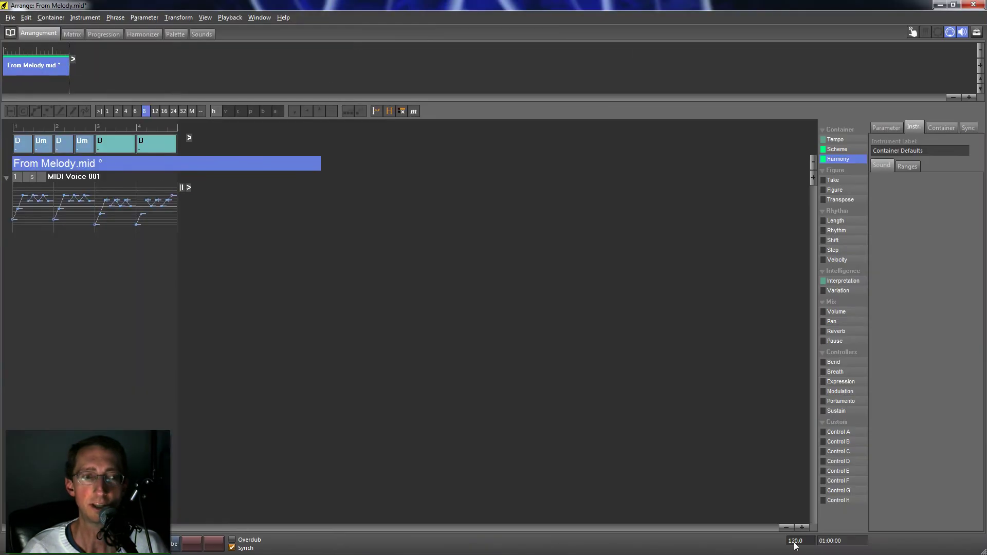
click(802, 528)
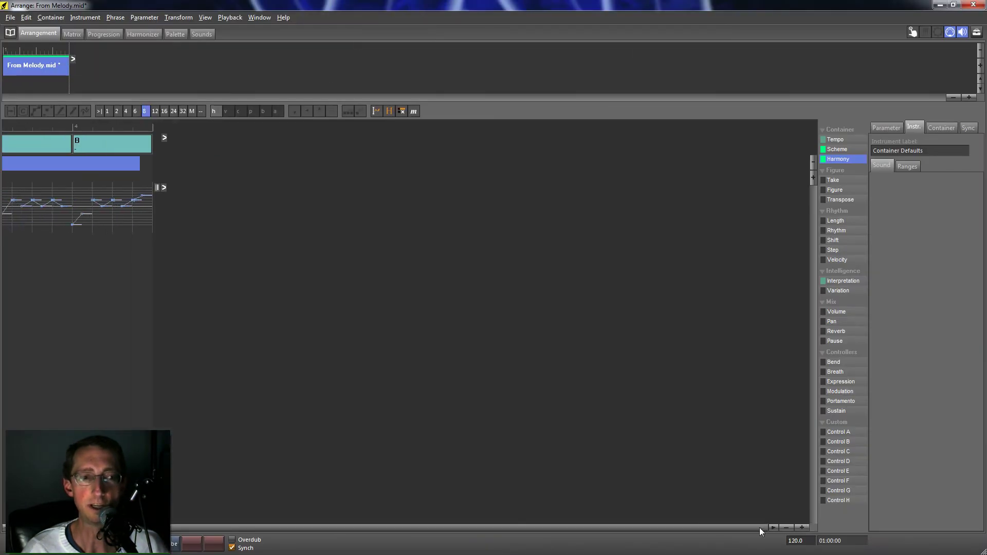
drag(759, 528, 541, 529)
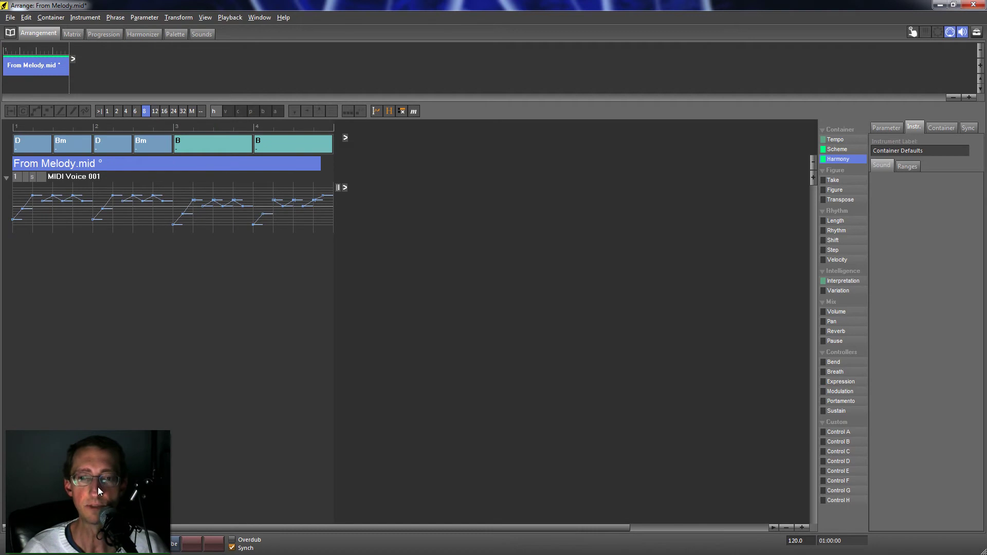
drag(102, 482, 97, 453)
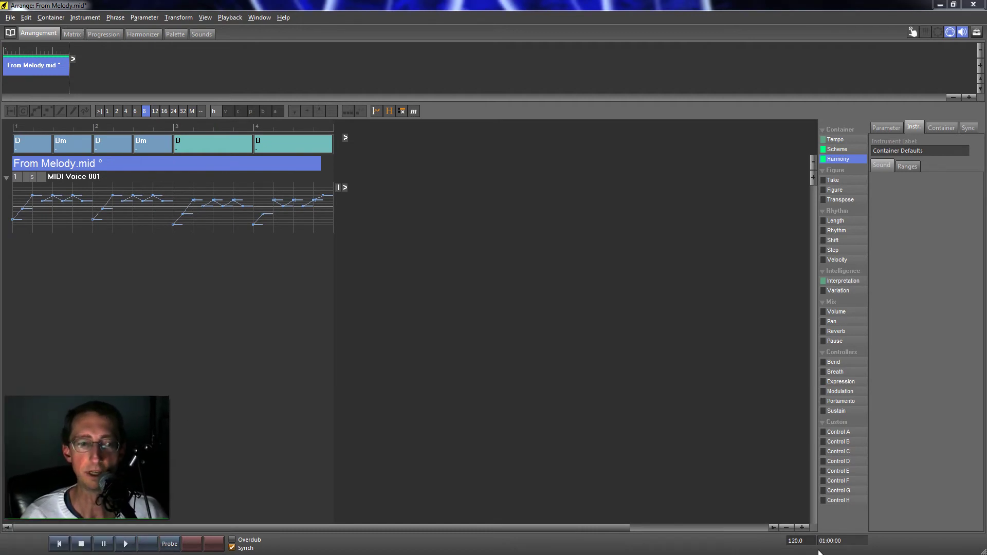
Step: Zoom further into the melody horizontally and make the note lanes taller
click(806, 526)
click(807, 527)
click(807, 526)
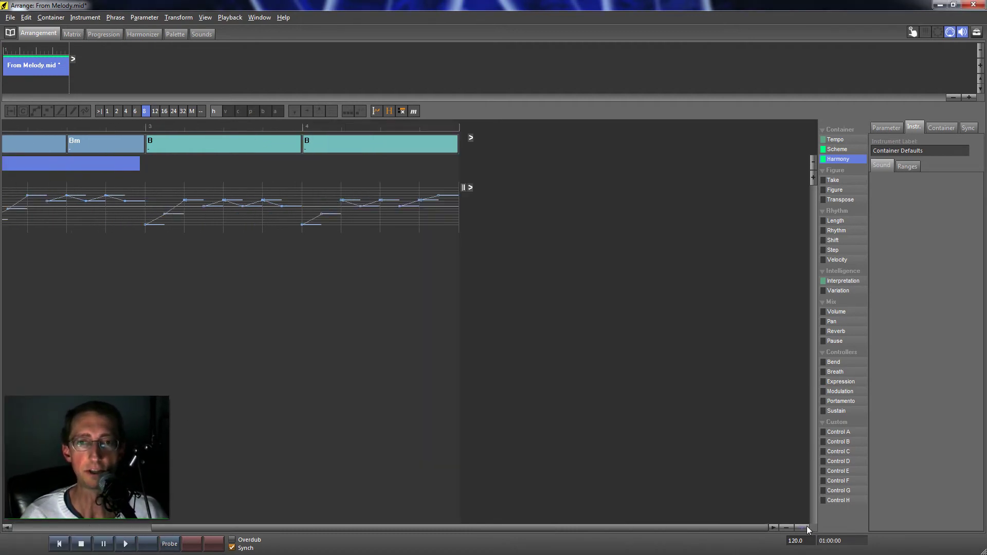
drag(668, 528, 502, 526)
click(813, 178)
click(813, 177)
click(813, 179)
click(813, 179)
click(75, 179)
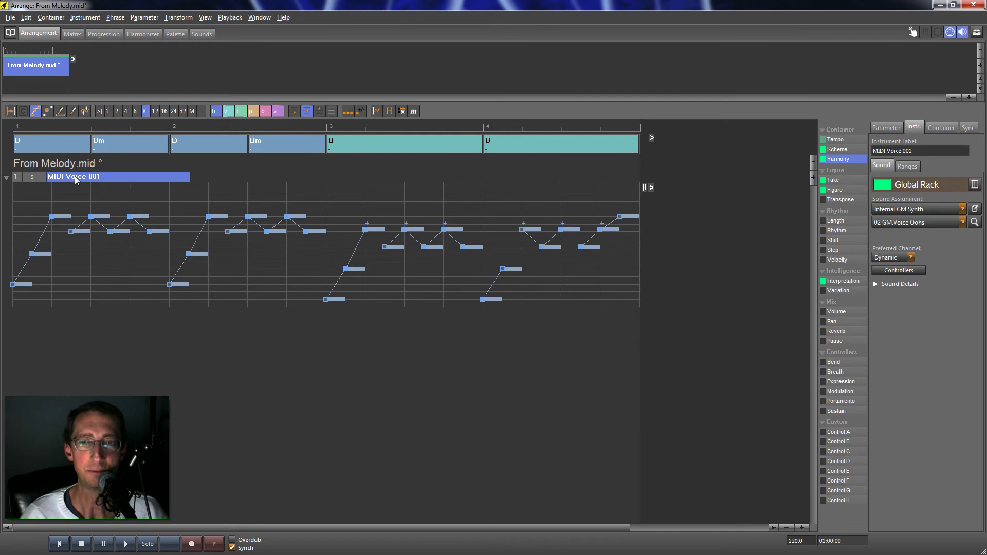
click(930, 150)
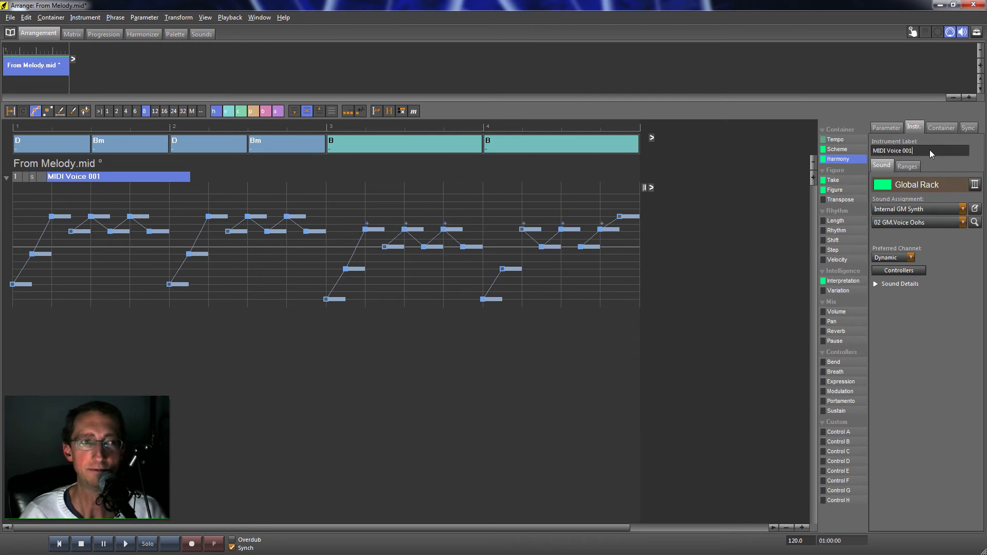
key(ctrl+a)
text(Piano)
key(Return)
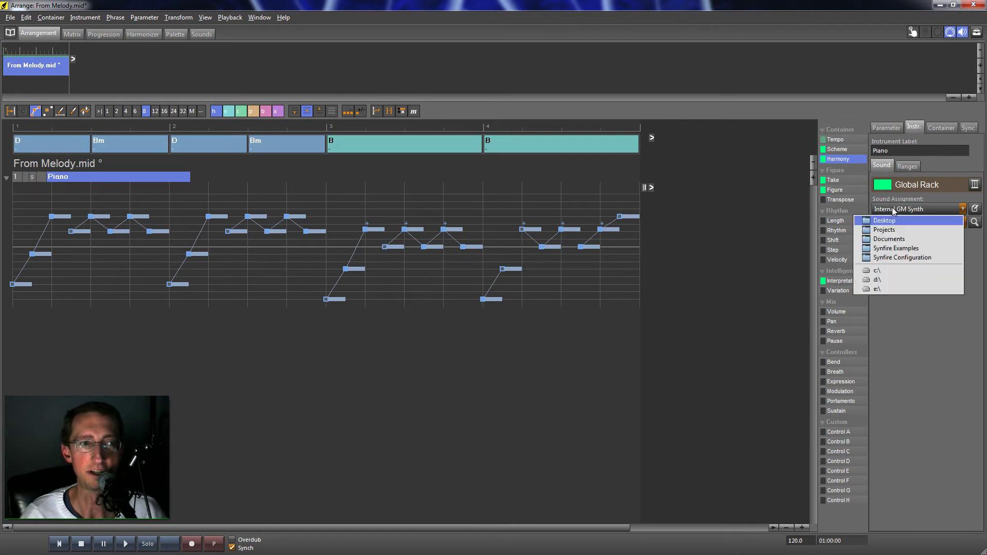
click(899, 210)
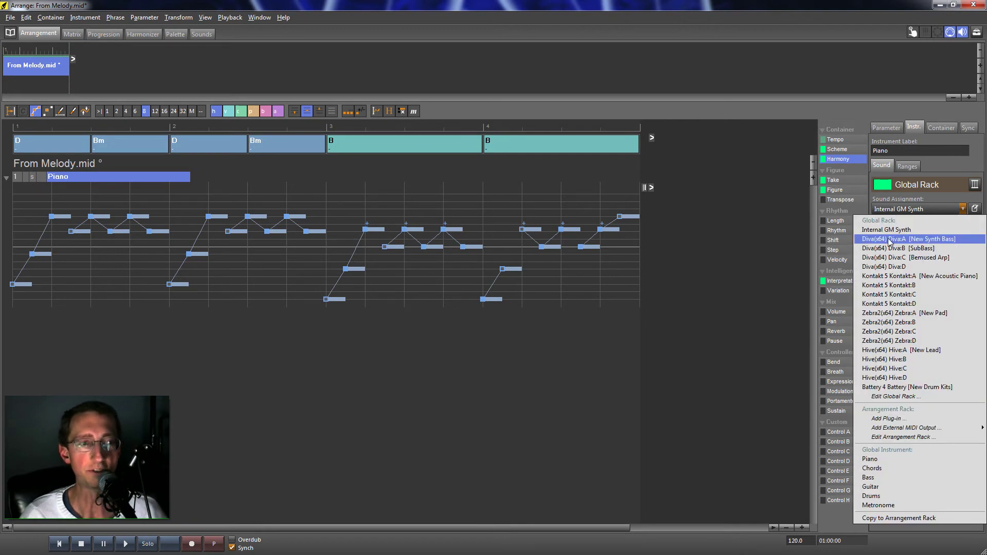
click(879, 278)
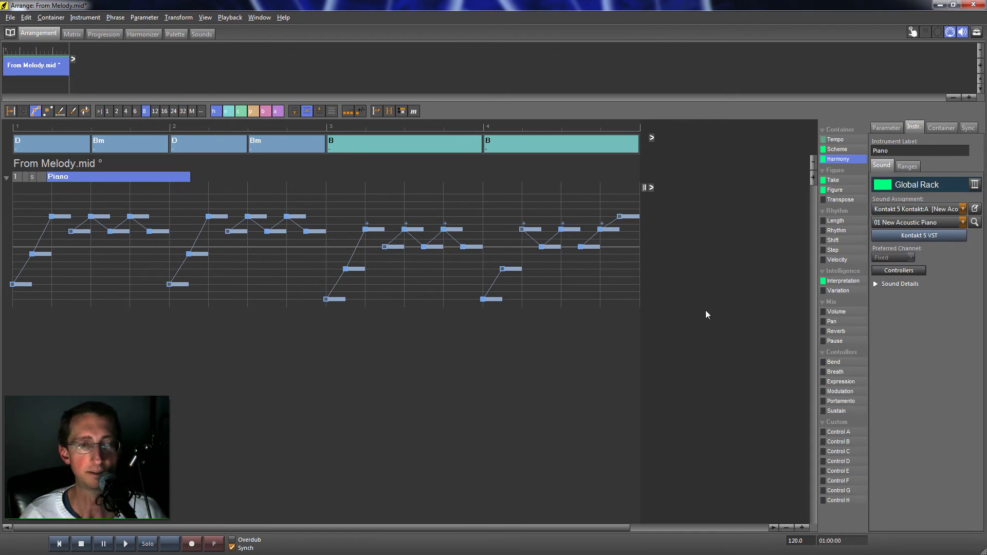
Step: Play the melody from the start, then lower the Tempo parameter from 120 to 87.0
click(60, 546)
click(124, 546)
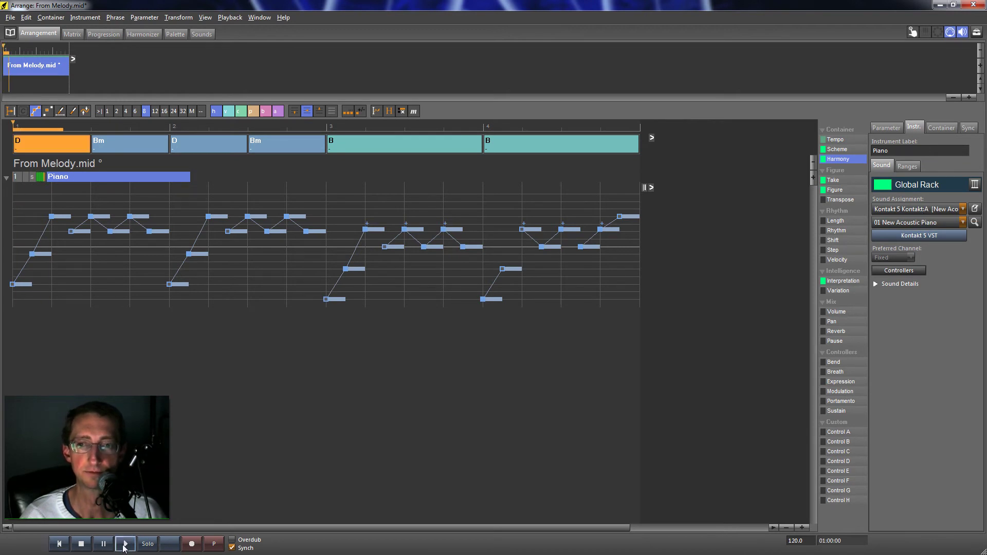
click(839, 140)
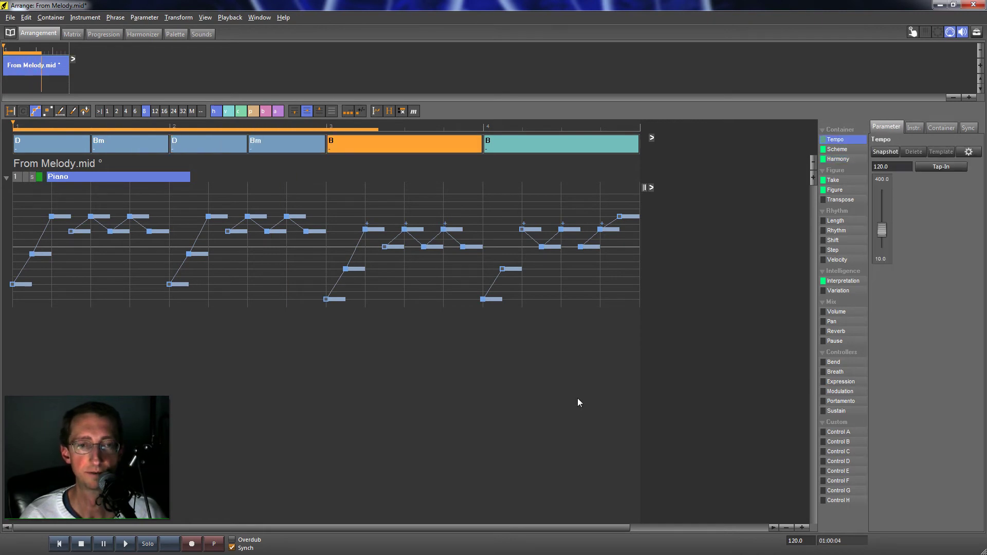
click(82, 544)
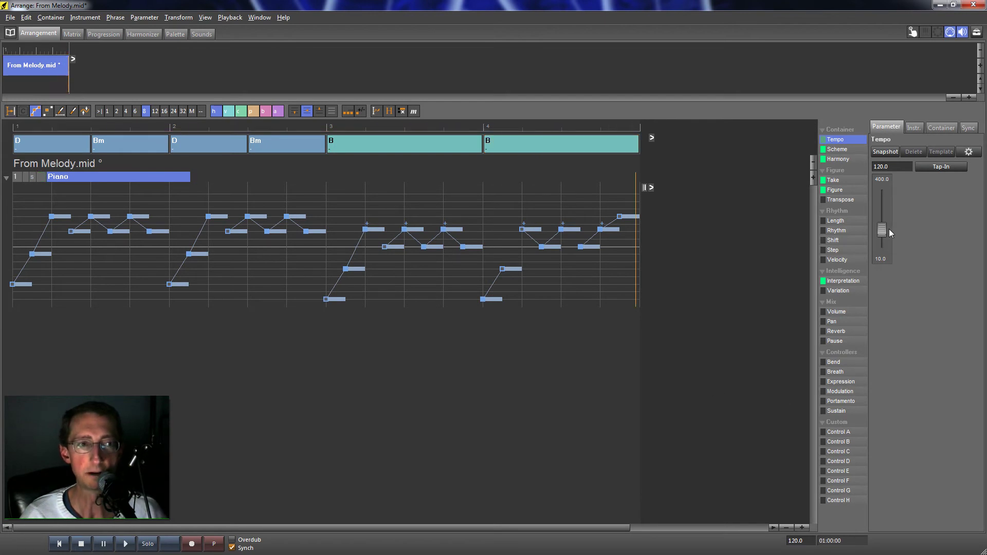
drag(883, 231, 883, 246)
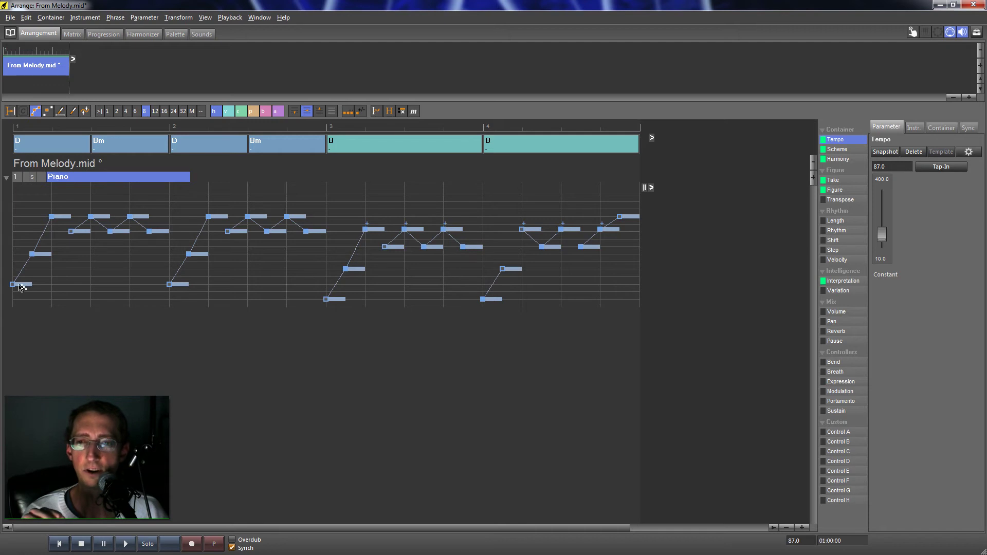
Step: Inspect the melody's figure segments, then box-select three notes into one figure segment
click(20, 287)
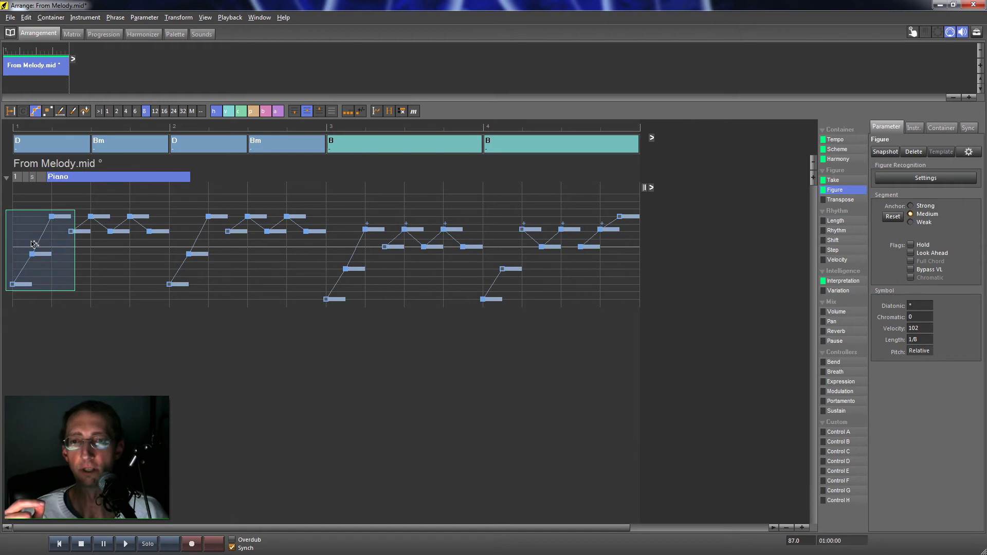
click(86, 236)
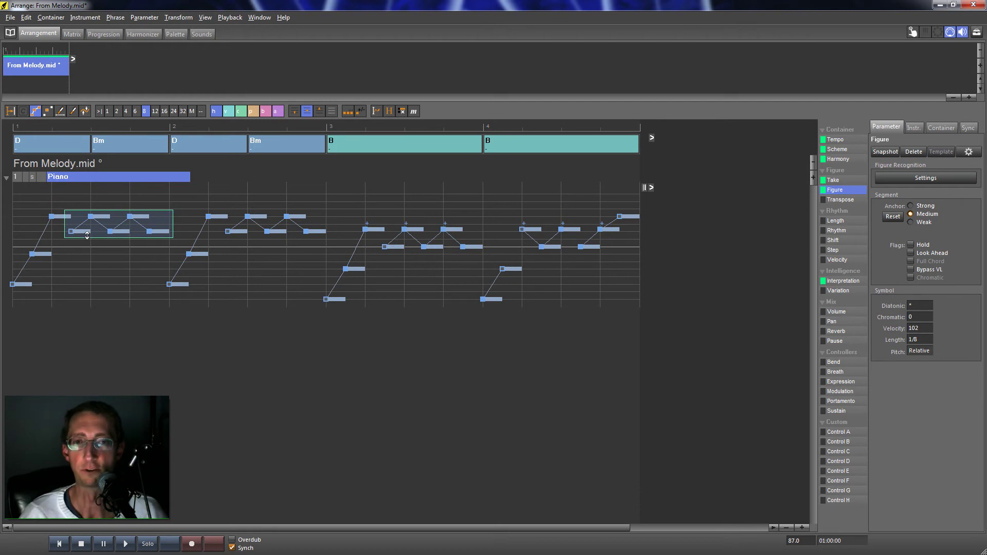
click(376, 235)
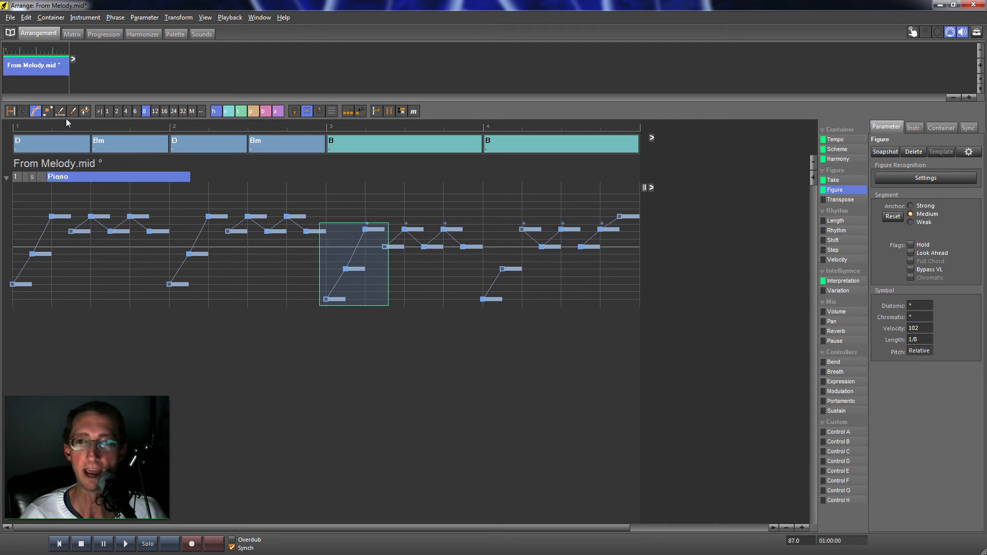
click(47, 112)
drag(346, 211, 612, 240)
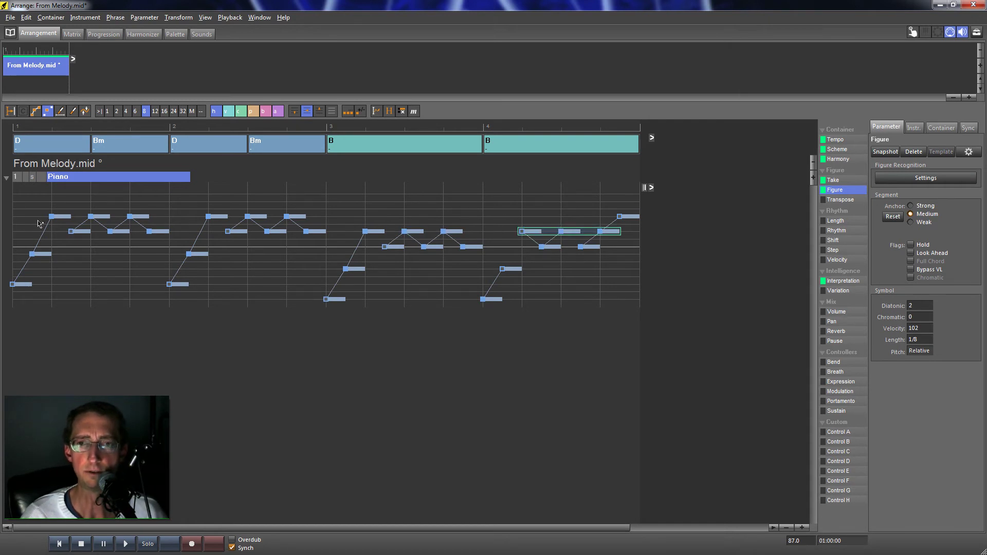
Step: Select all Piano notes, reselect them to resize the lane taller, then clear the selection
drag(11, 193, 659, 353)
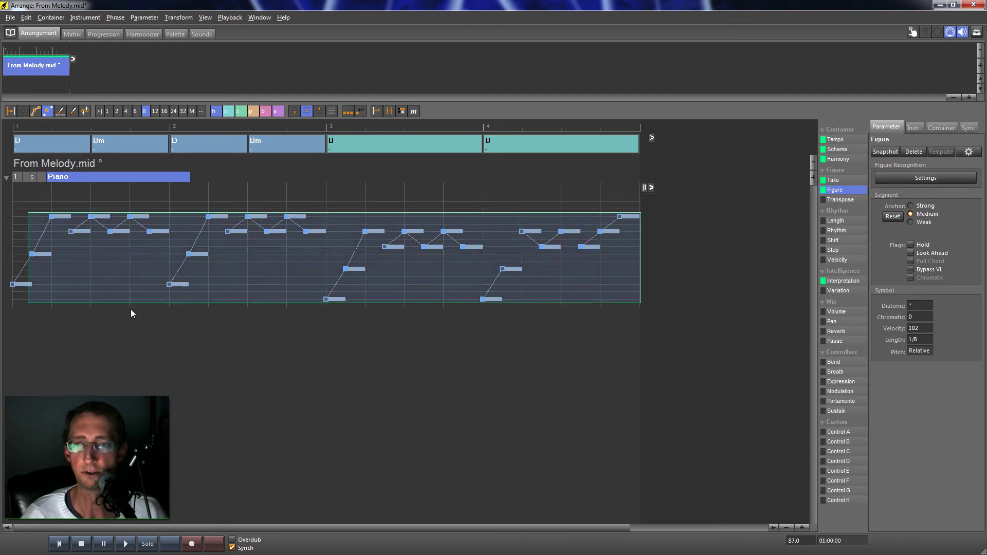
click(22, 286)
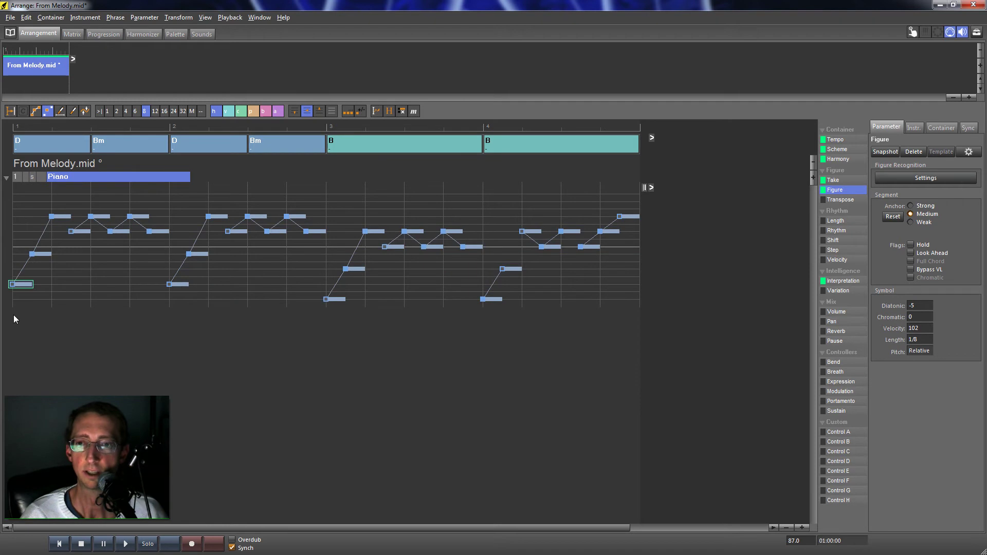
drag(656, 208, 32, 323)
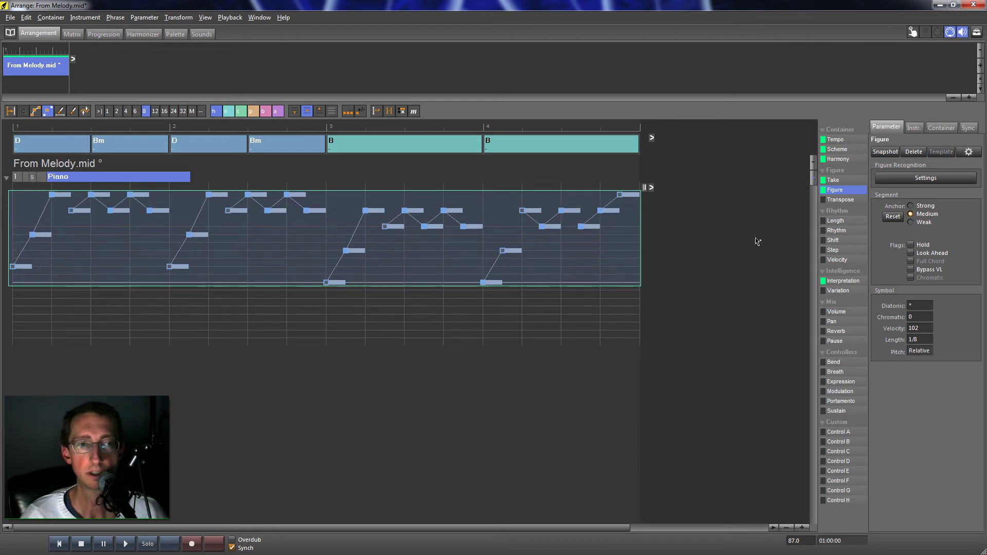
click(698, 283)
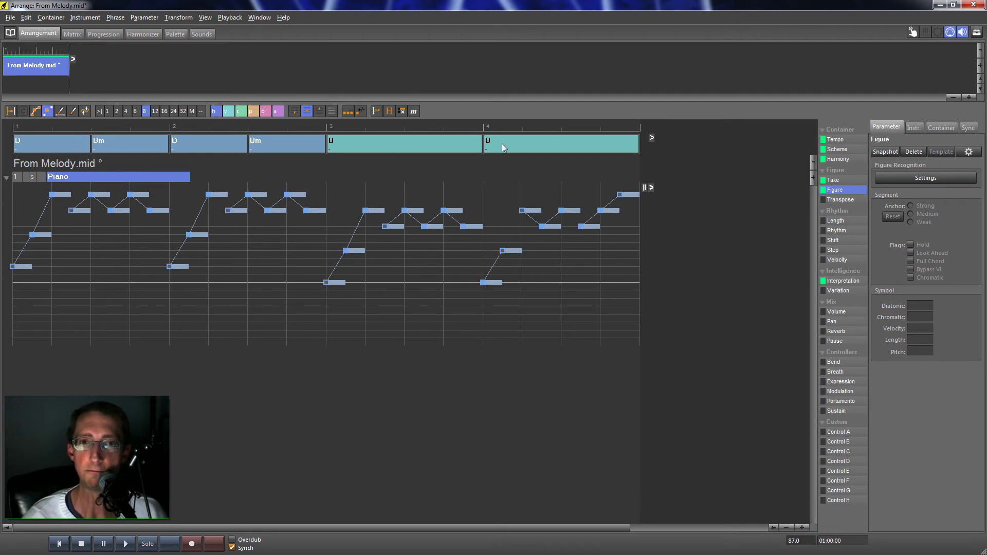
Step: Inspect the D, Bm, D and Bm chords in the Progression editor, then return to the arrangement
click(102, 34)
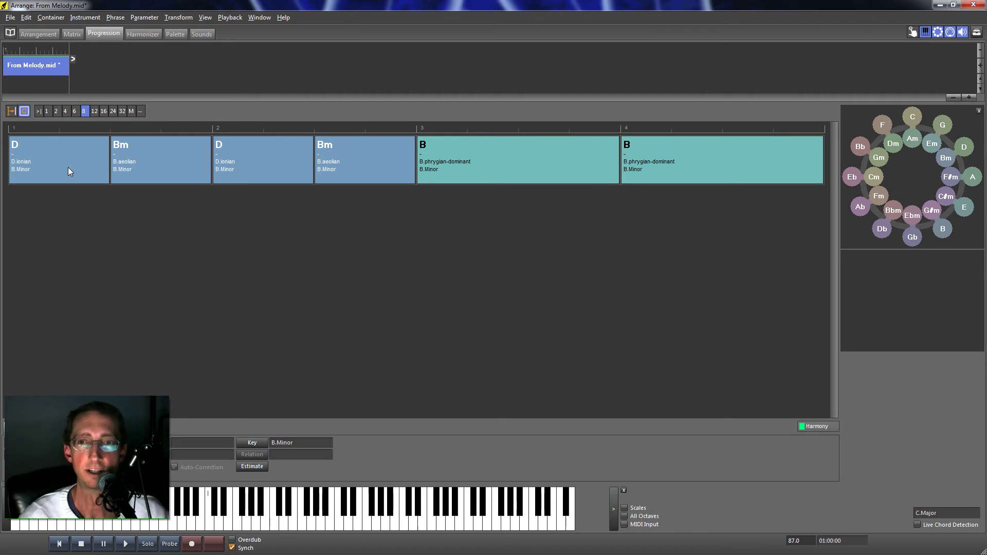
click(68, 168)
click(161, 162)
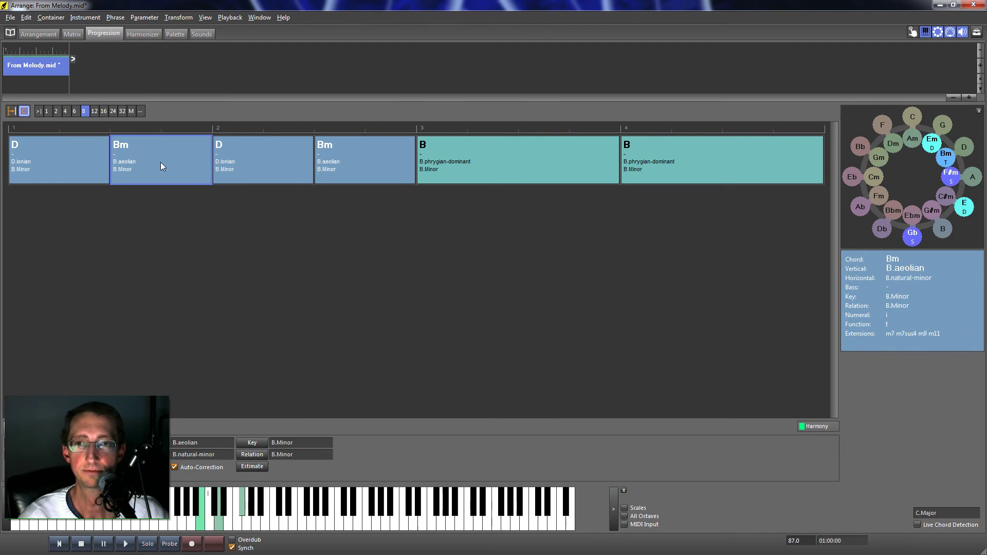
click(261, 155)
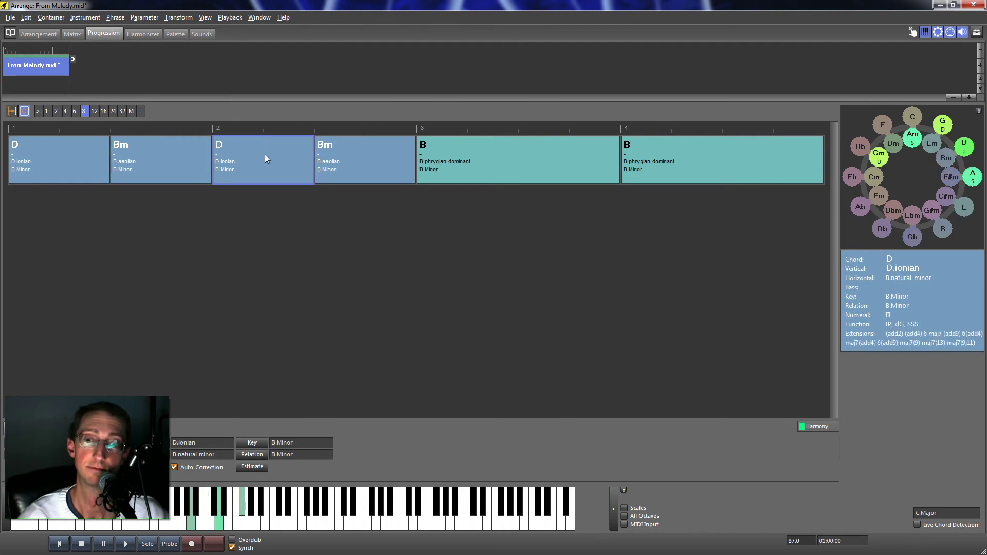
click(353, 162)
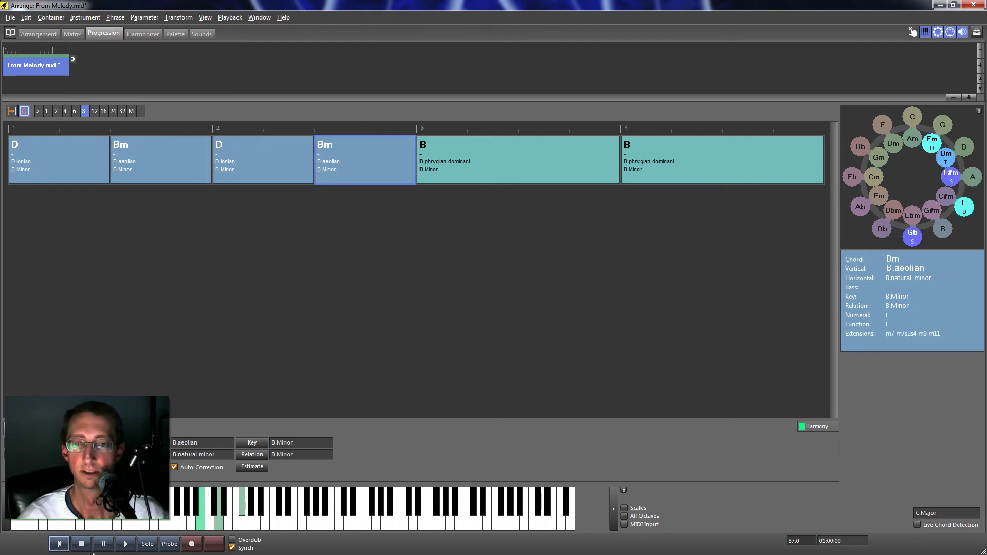
click(37, 34)
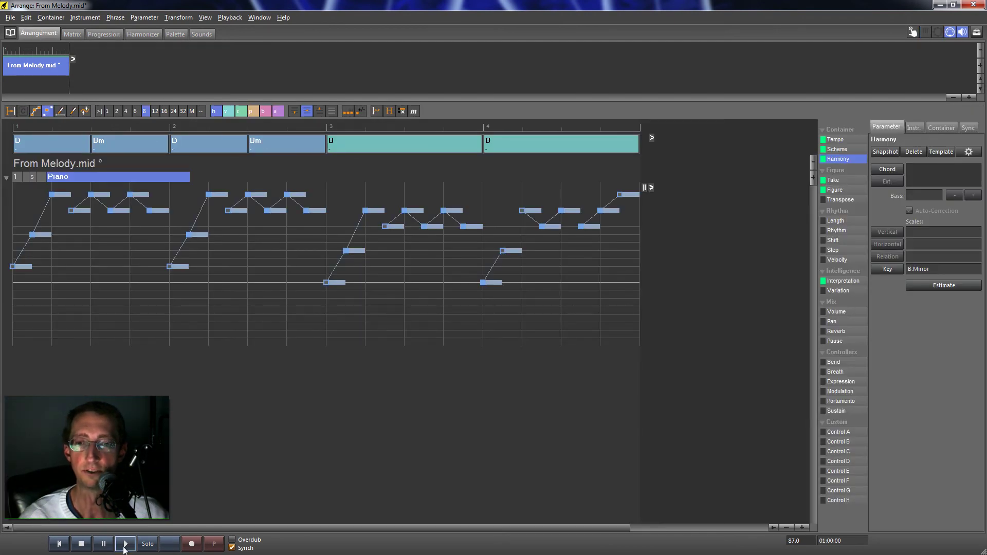
Step: Play and stop the arrangement, then add a new instrument track below Piano
click(125, 544)
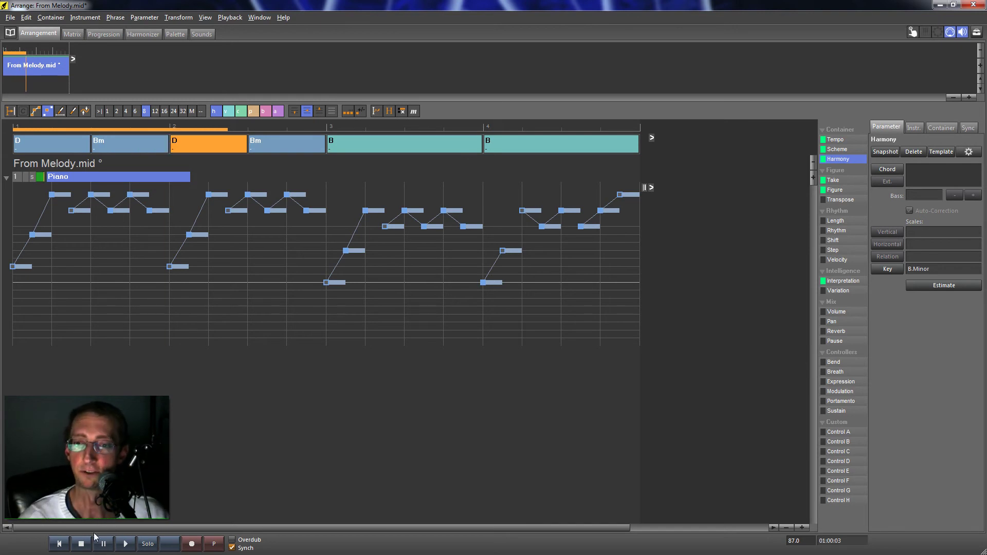
click(80, 544)
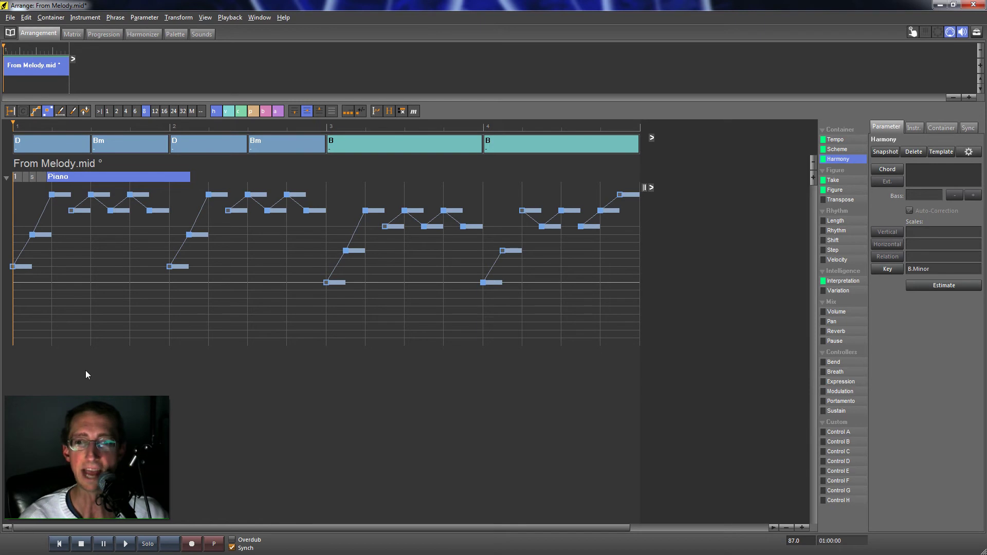
double_click(117, 364)
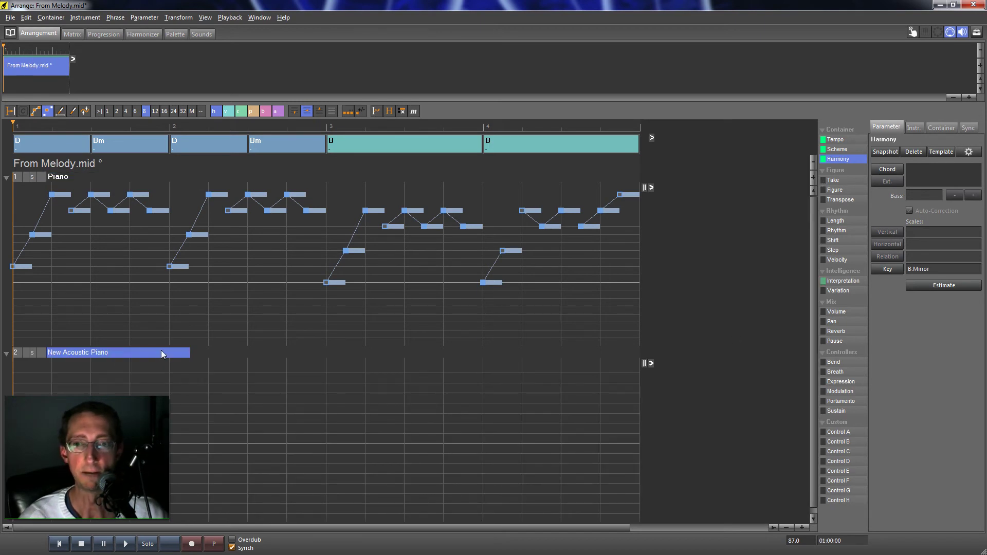
Step: Label the new track 'Pads' and assign it the Zebra2 Zebra:A New Pad sound
click(914, 128)
click(918, 151)
text(Pads)
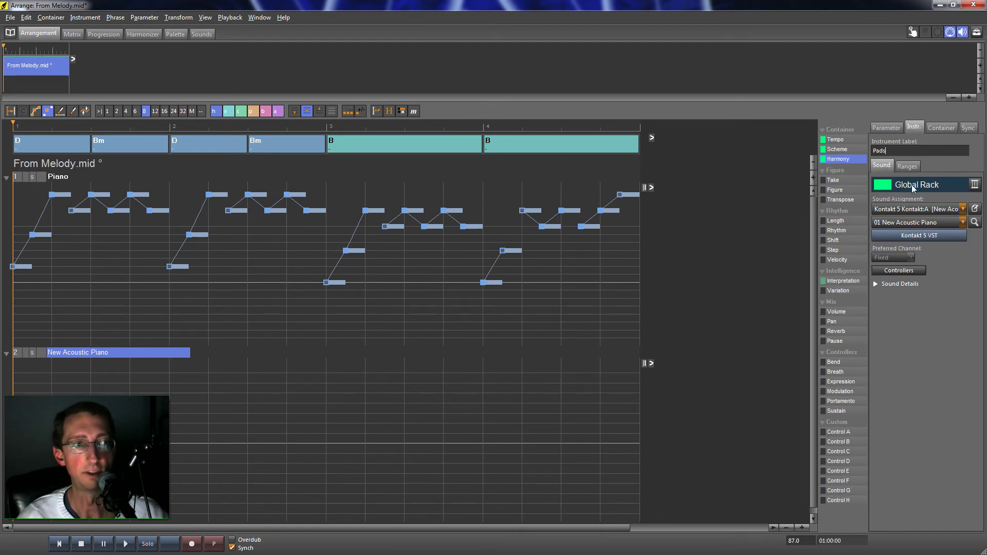
click(906, 209)
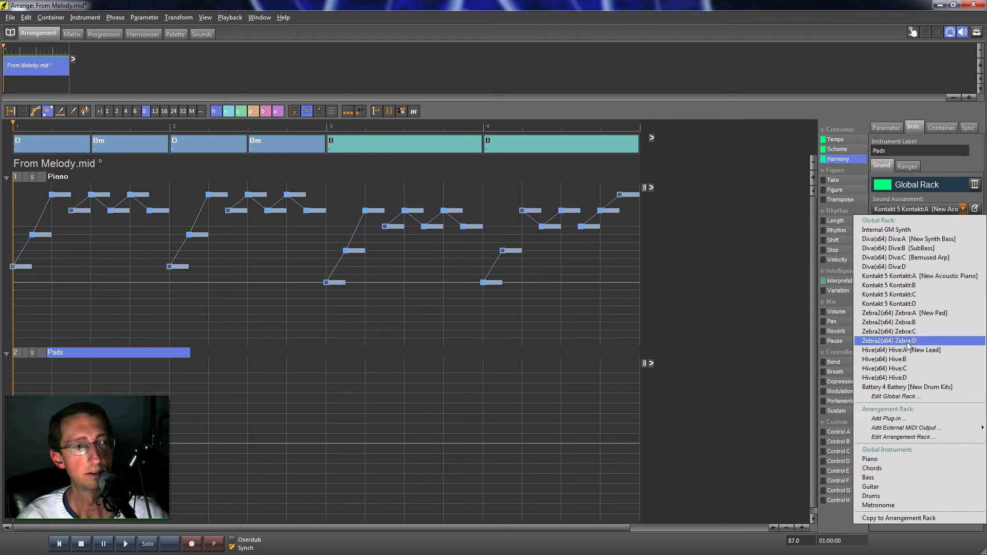
click(919, 313)
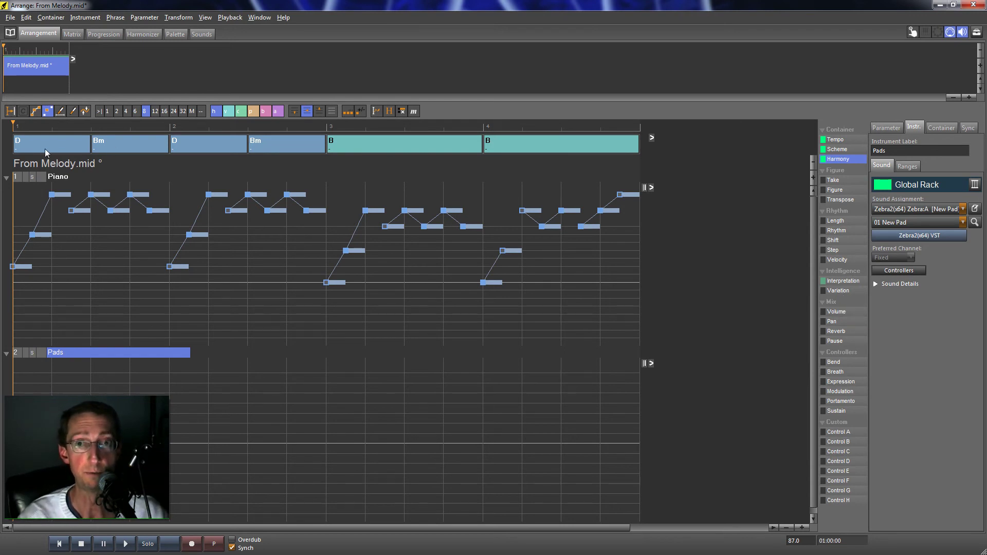
Step: Apply the Auto-Chords template to the Interpretation parameter
click(843, 282)
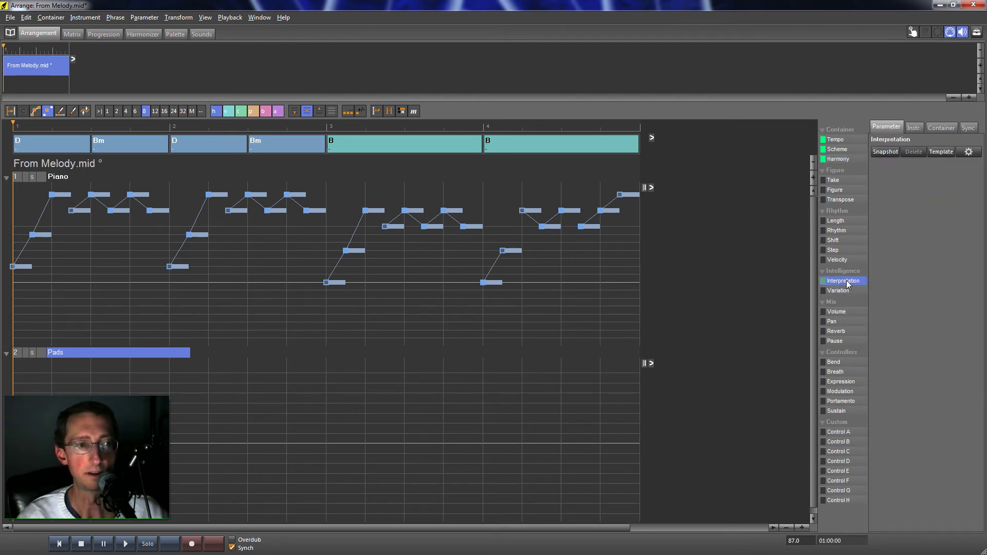
click(967, 152)
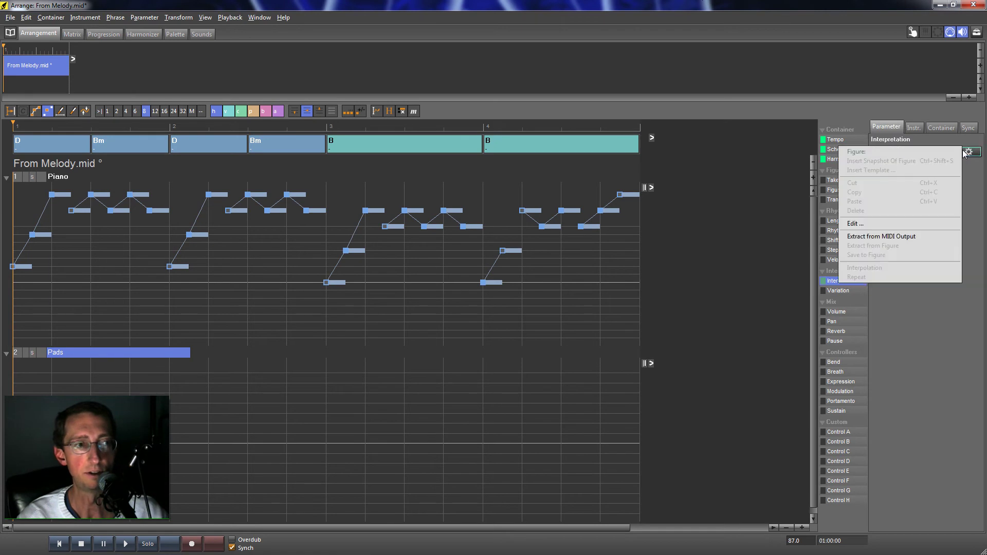
click(972, 181)
click(941, 153)
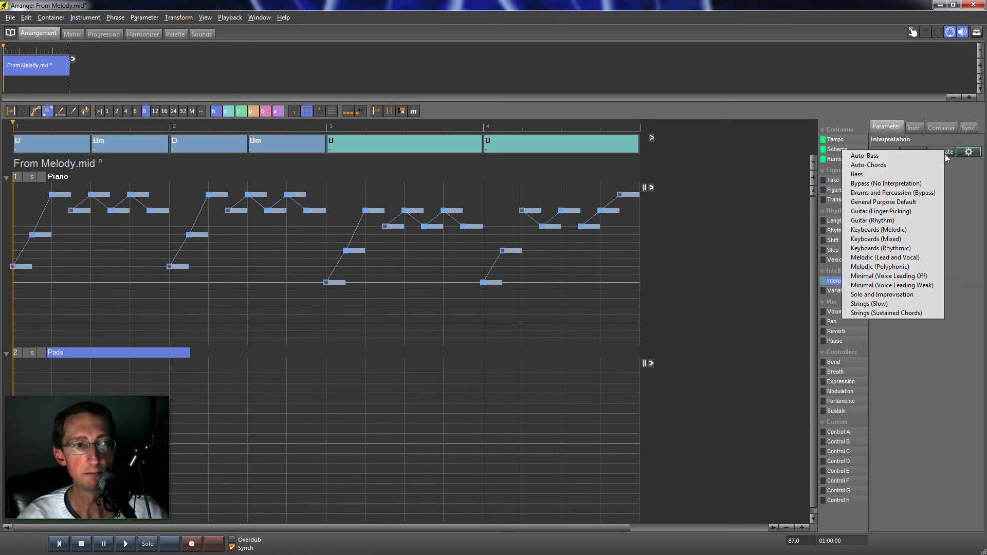
click(890, 166)
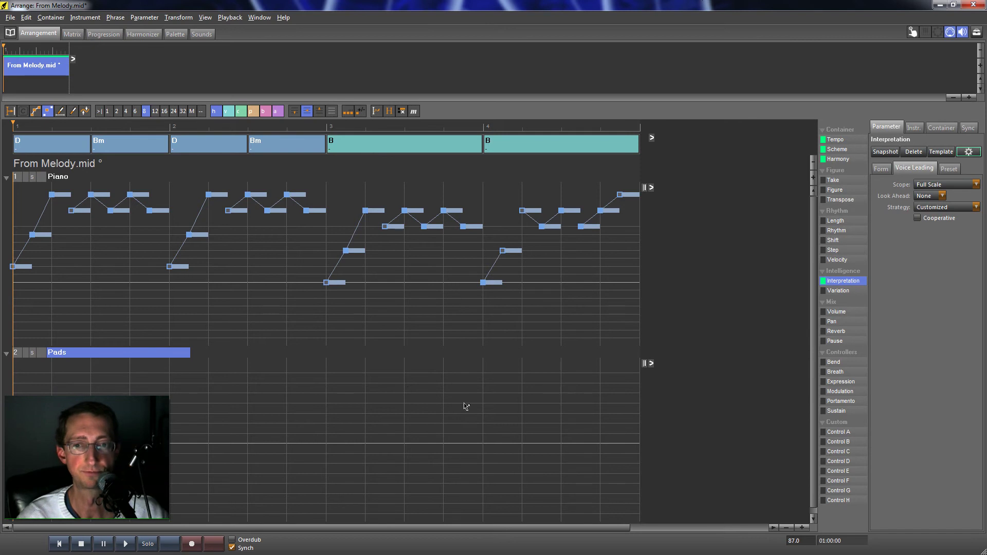
Step: Play back with the Pads track soloed and shrink the tracks to fit in view
key(space)
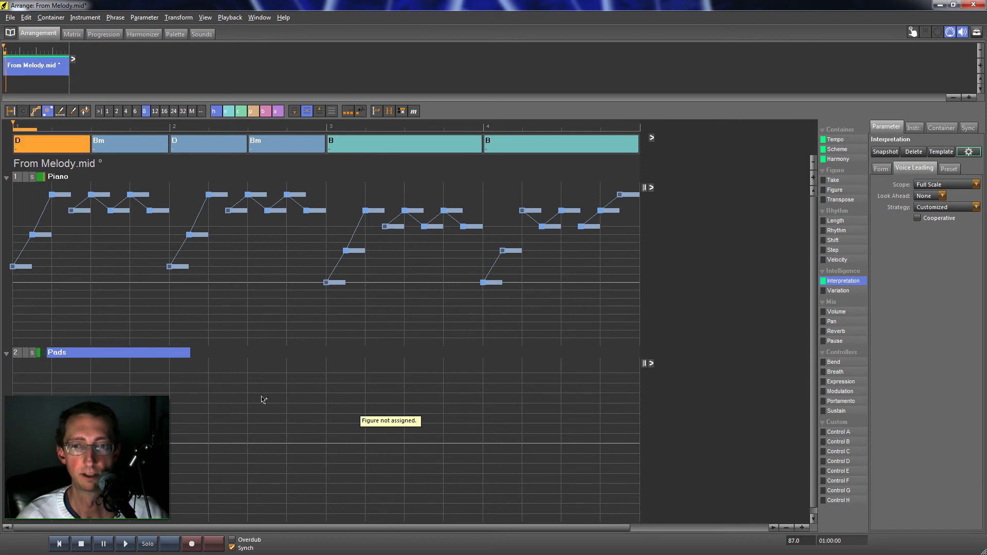
click(32, 352)
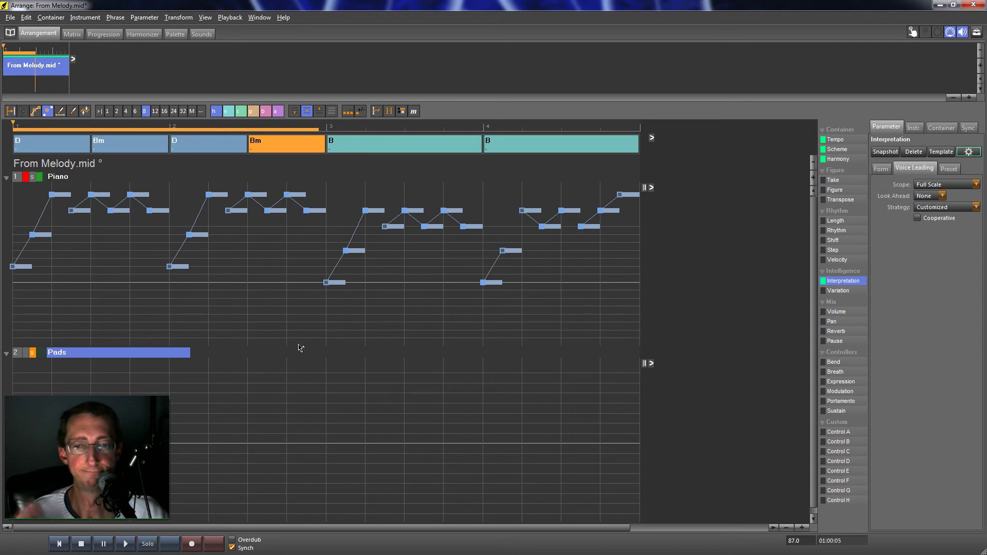
click(813, 162)
click(813, 162)
click(813, 162)
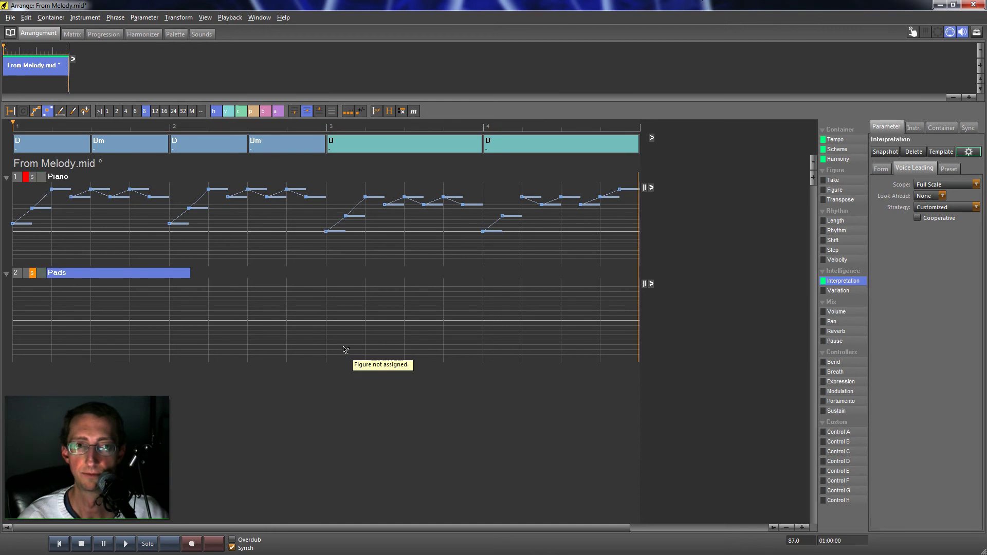
Step: Add a track below Pads with Diva:A New Synth Bass and trim its phrase to the start
double_click(85, 378)
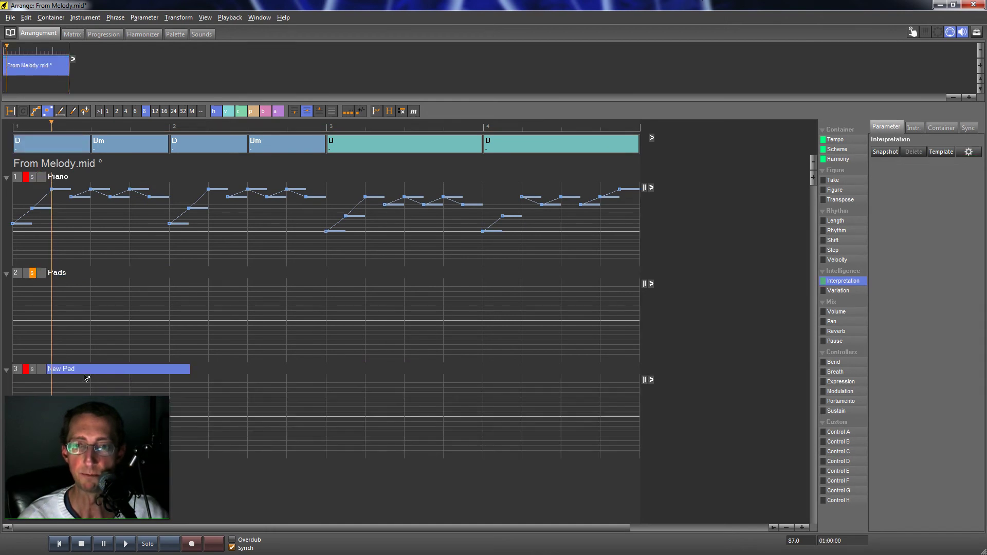
click(914, 128)
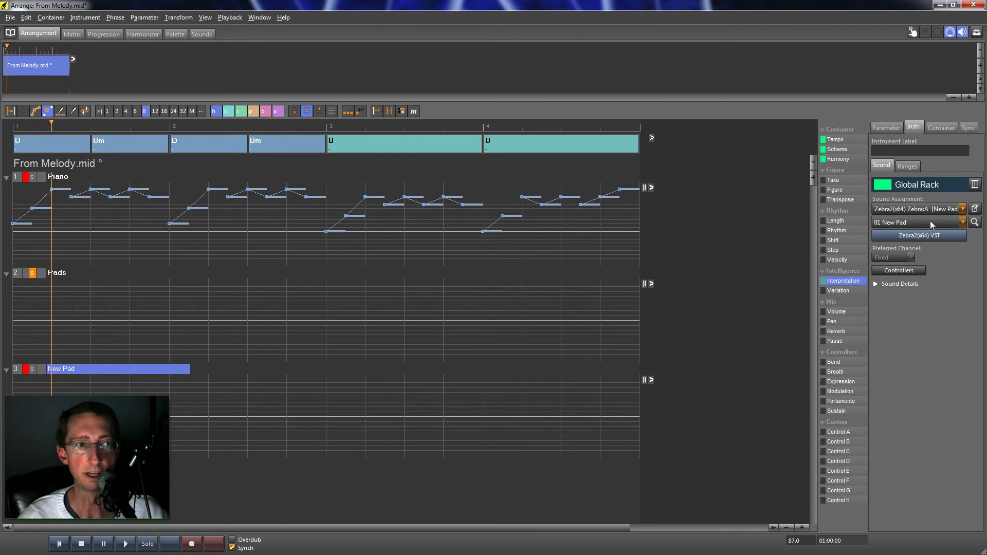
click(918, 209)
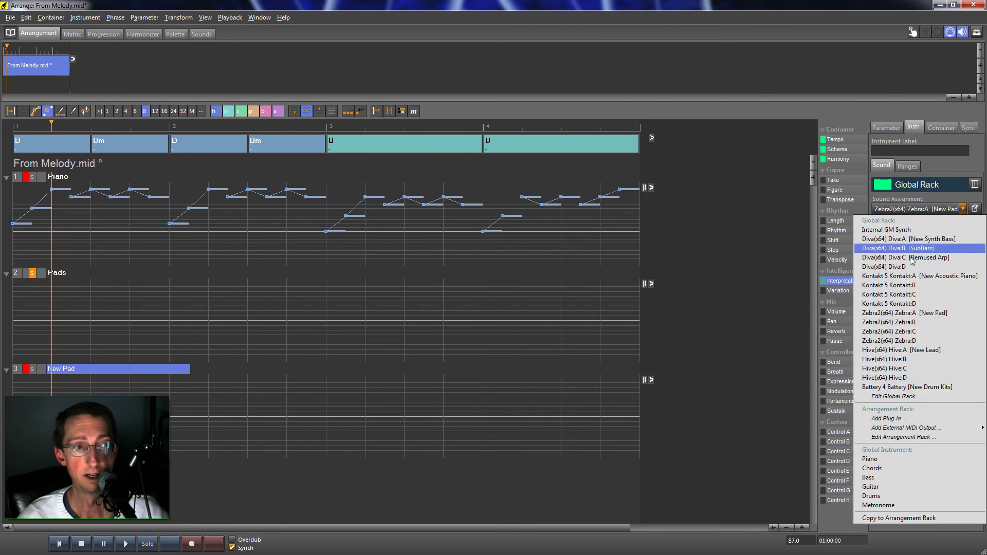
click(909, 239)
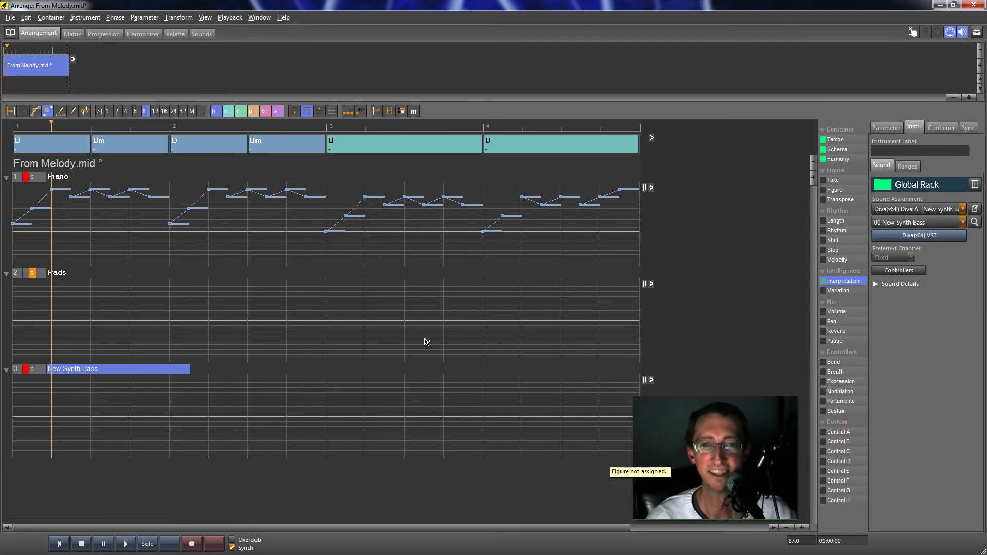
click(802, 529)
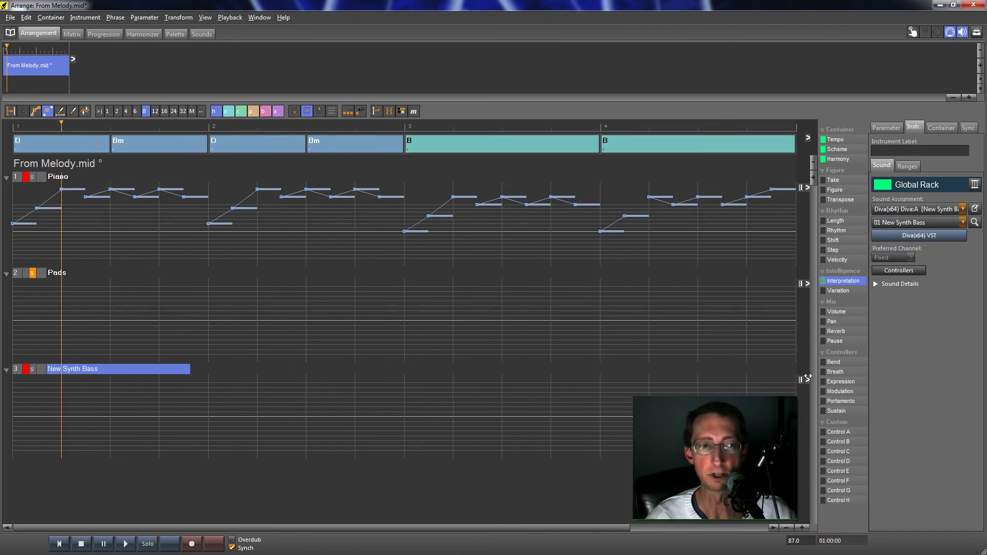
drag(806, 379, 121, 410)
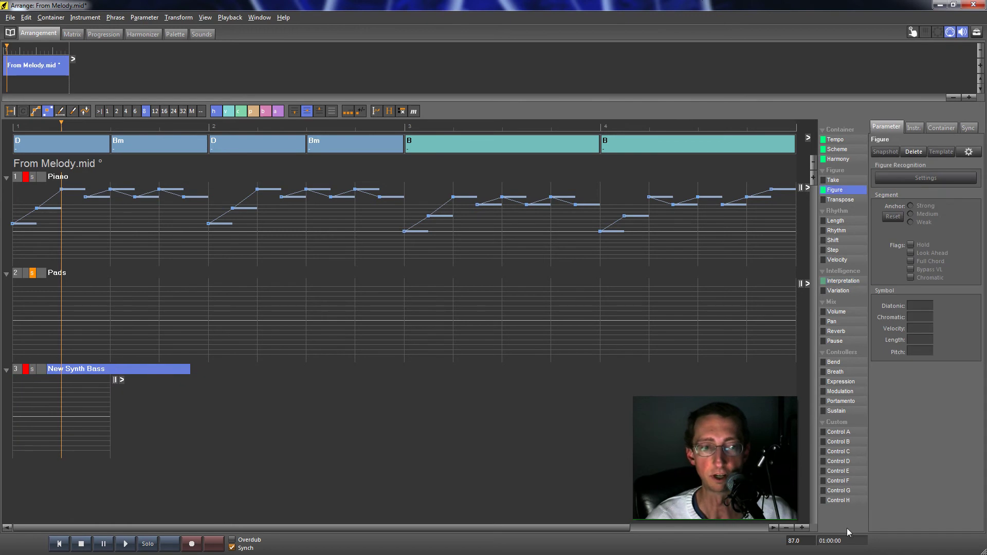
Step: Choose the bass symbol set, the pencil tool and a 1/16 note grid
click(266, 111)
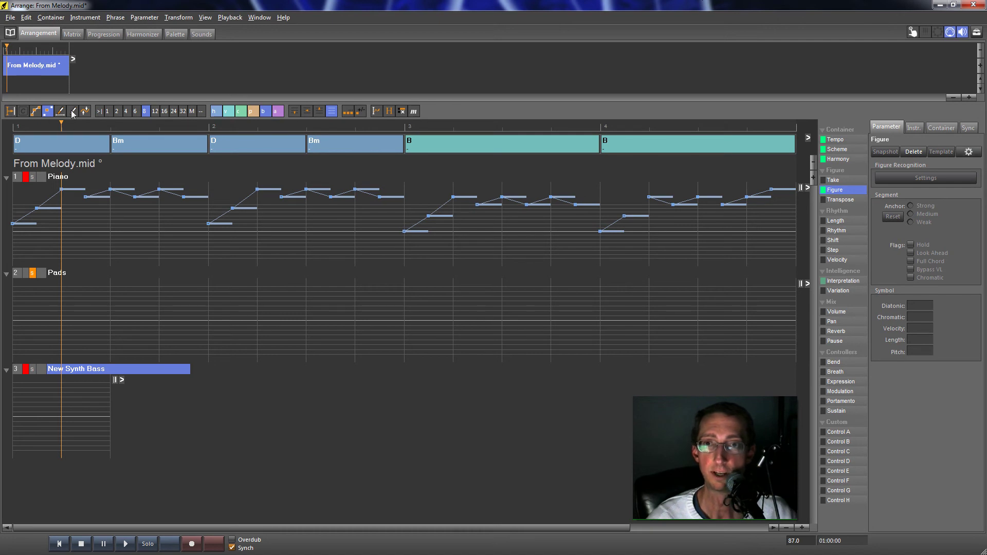
click(72, 112)
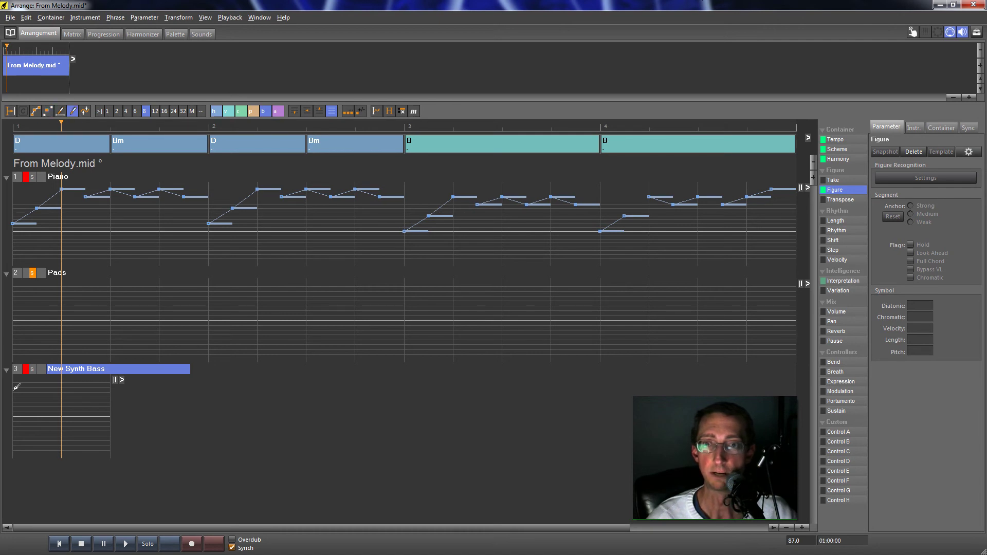
click(165, 111)
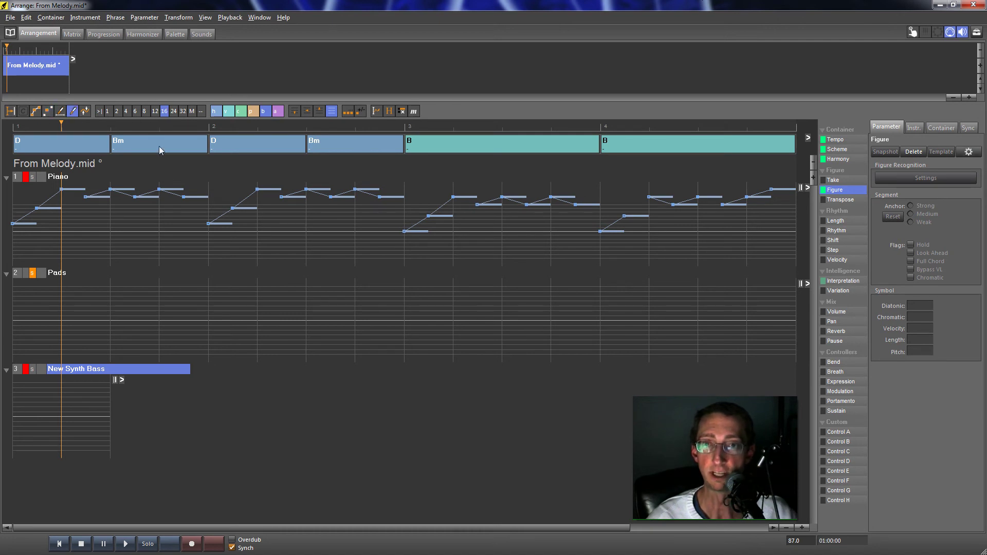
Step: Draw a run of sixteenth bass notes at the phrase start and solo the New Synth Bass track
click(19, 411)
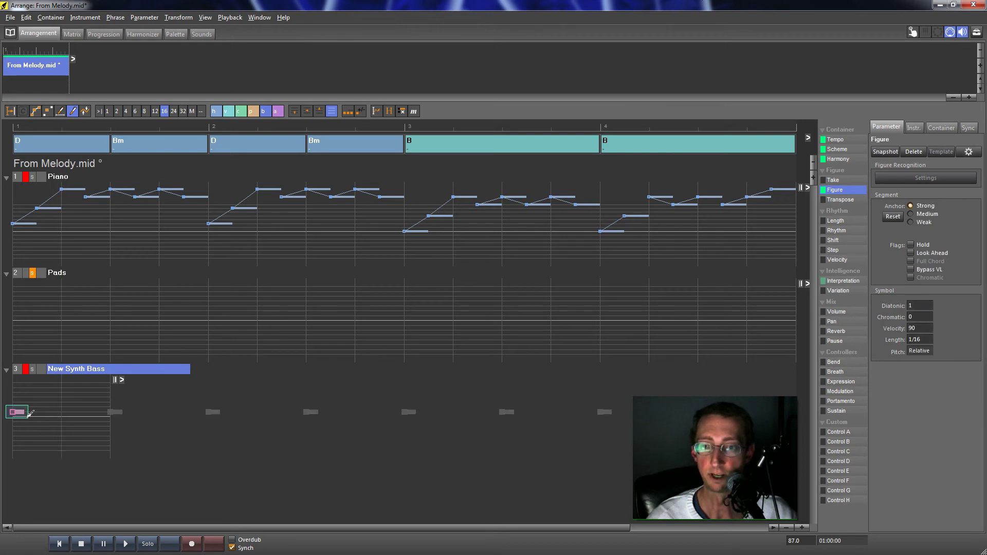
click(32, 416)
click(55, 414)
click(64, 413)
click(76, 414)
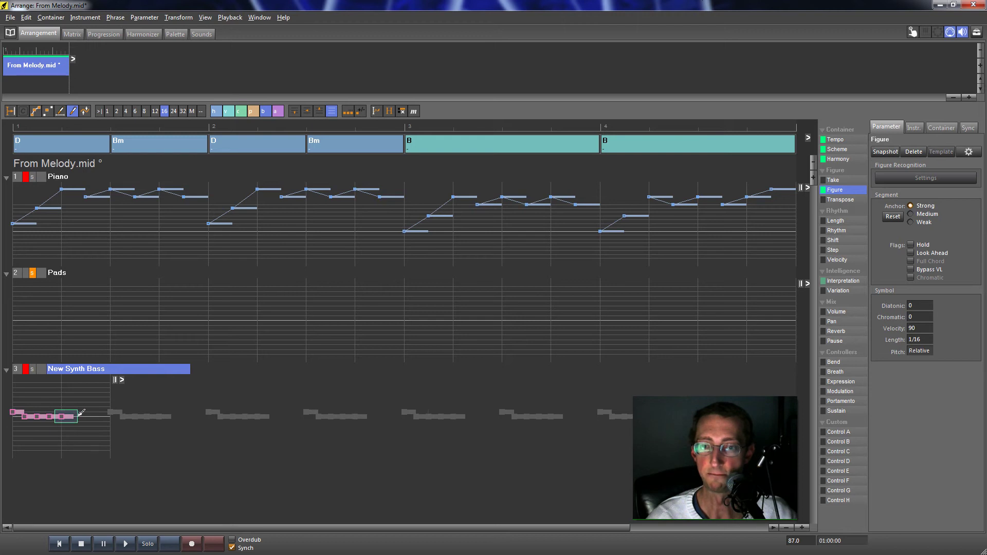
click(88, 414)
click(89, 415)
click(101, 414)
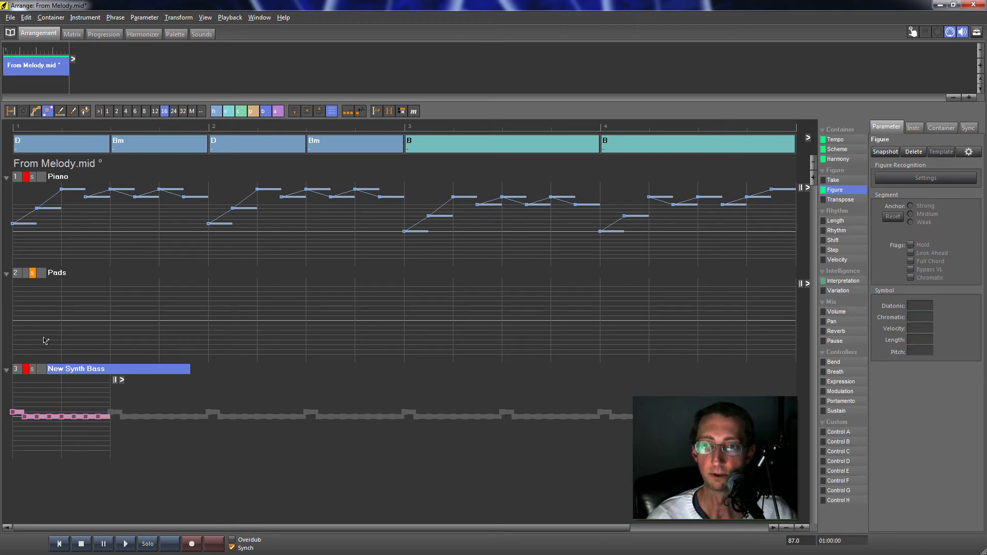
click(17, 416)
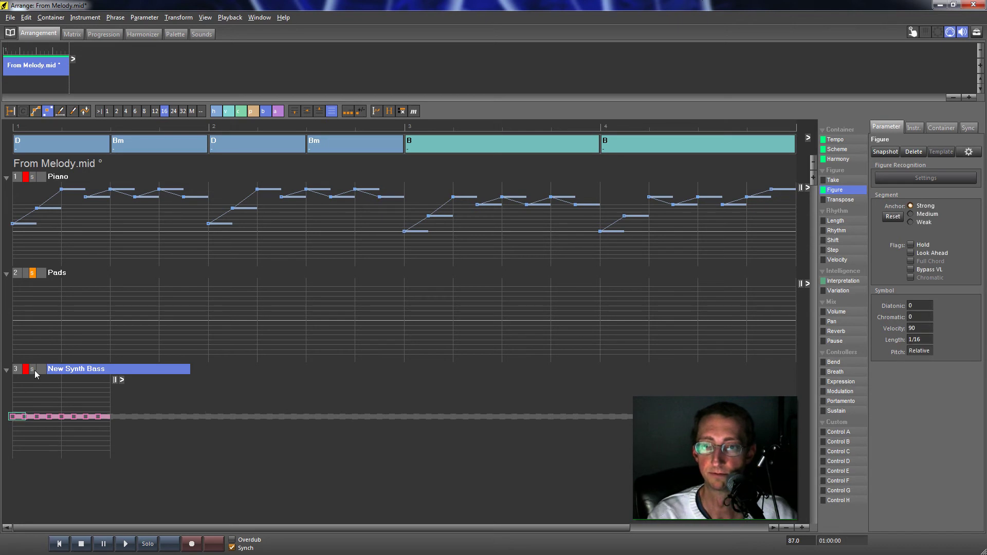
click(32, 369)
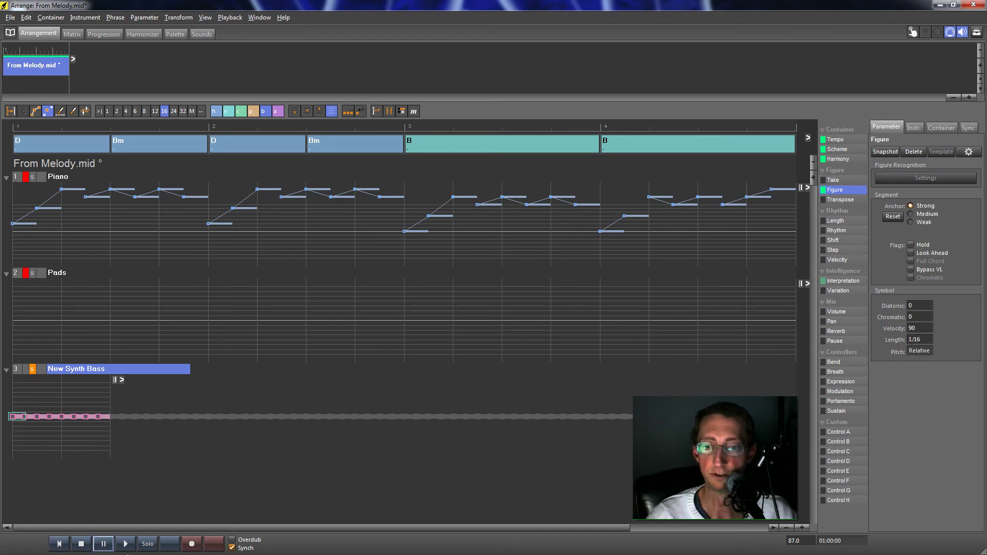
Step: Listen to the bass run, drag one note up to Diatonic 7, and play it back
click(127, 548)
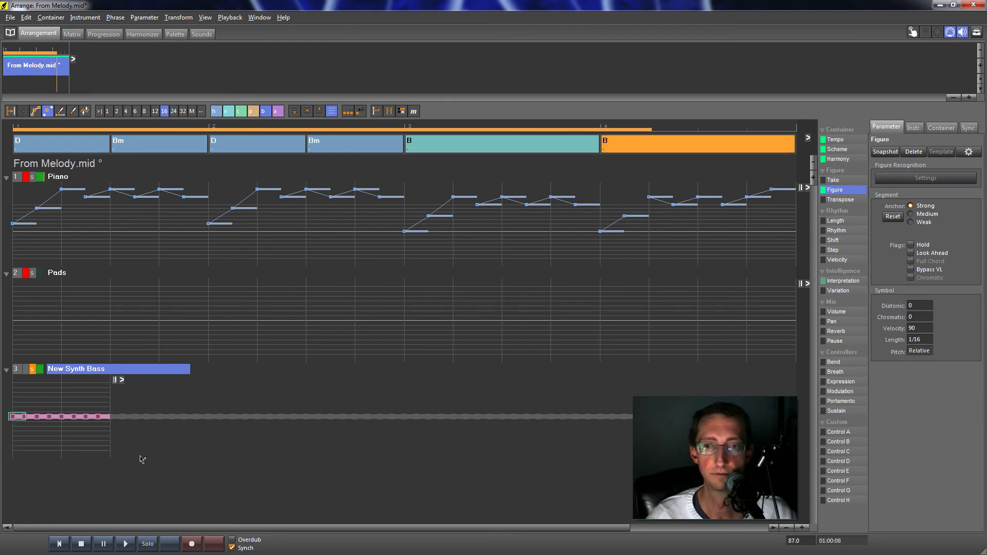
key(space)
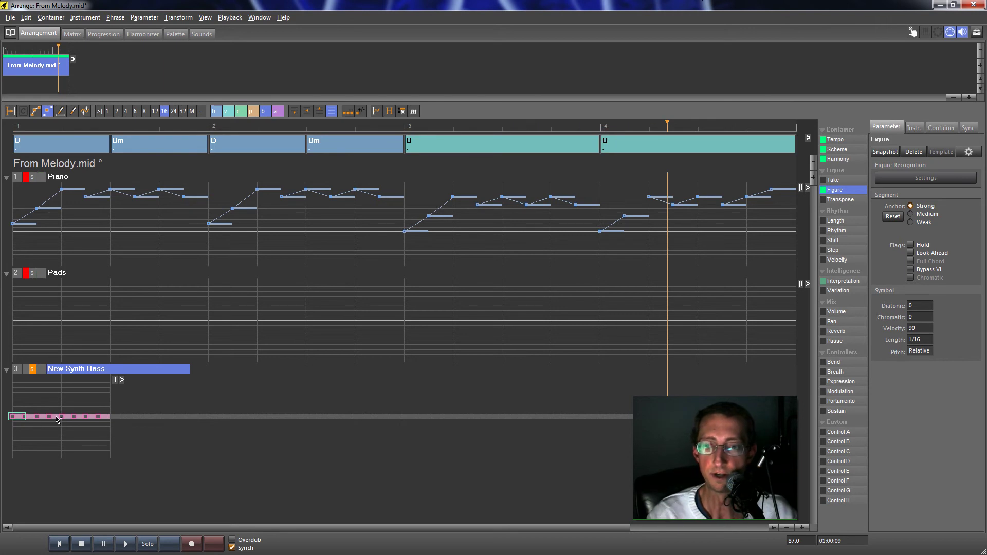
click(45, 417)
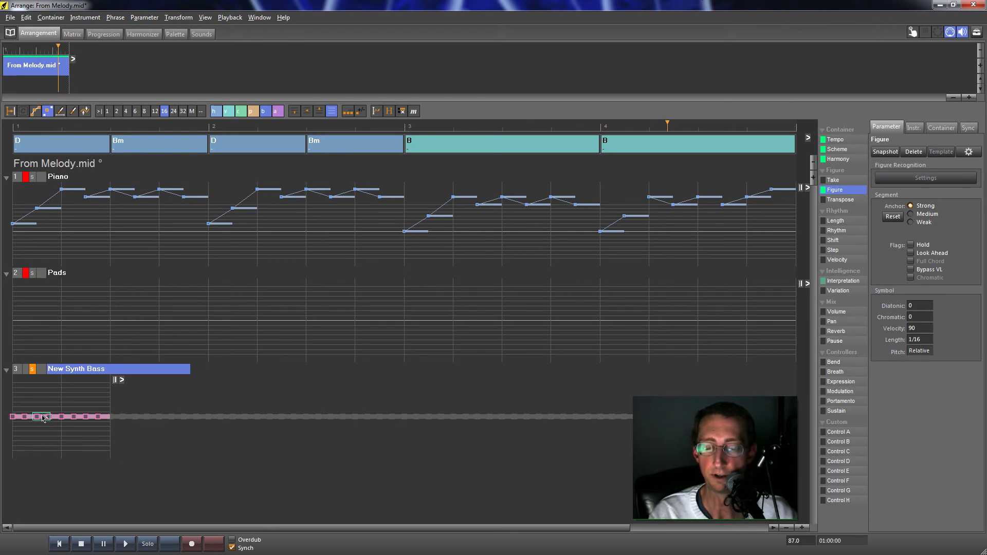
mouse_move(44, 417)
mouse_down()
mouse_move(43, 391)
mouse_move(95, 430)
mouse_move(99, 414)
mouse_move(49, 390)
mouse_move(47, 371)
mouse_move(57, 419)
mouse_up()
key(space)
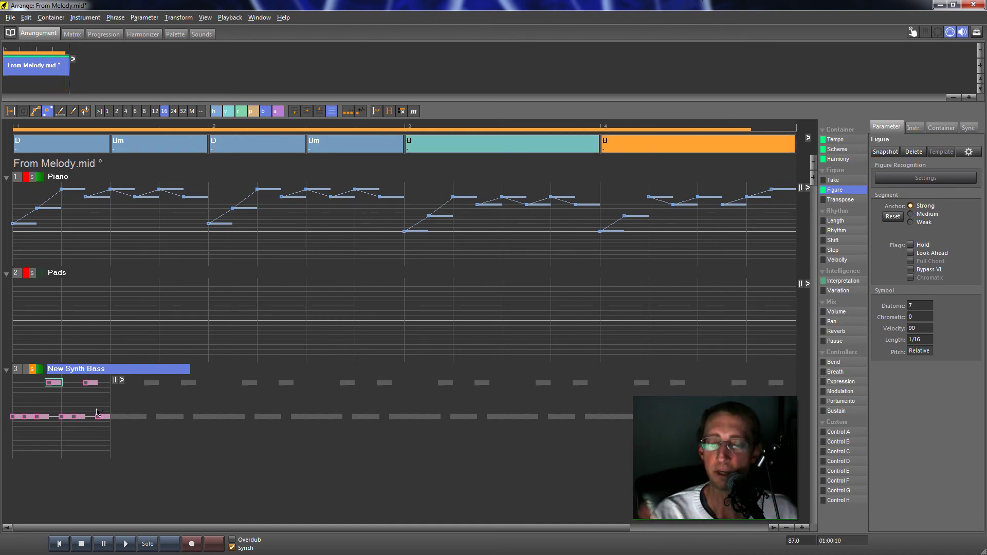
key(space)
Step: Move several bass notes to different pitches, one up to Diatonic 4 and one back to the root
drag(121, 379, 79, 407)
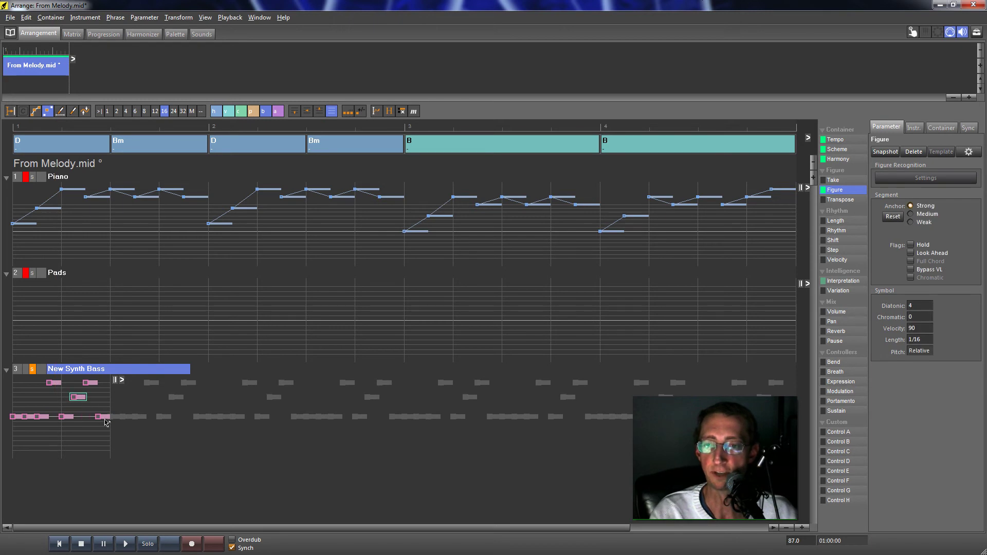
click(105, 424)
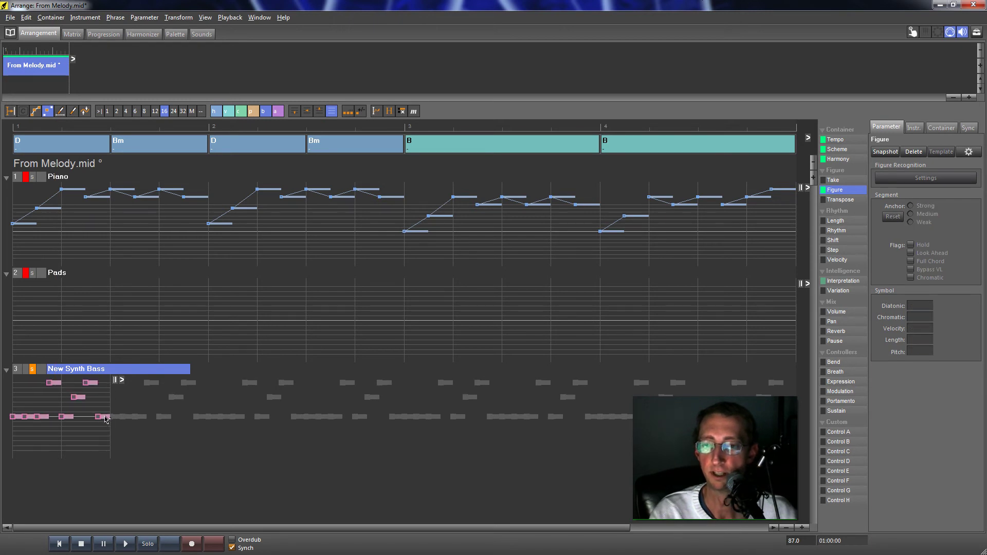
drag(104, 414, 105, 402)
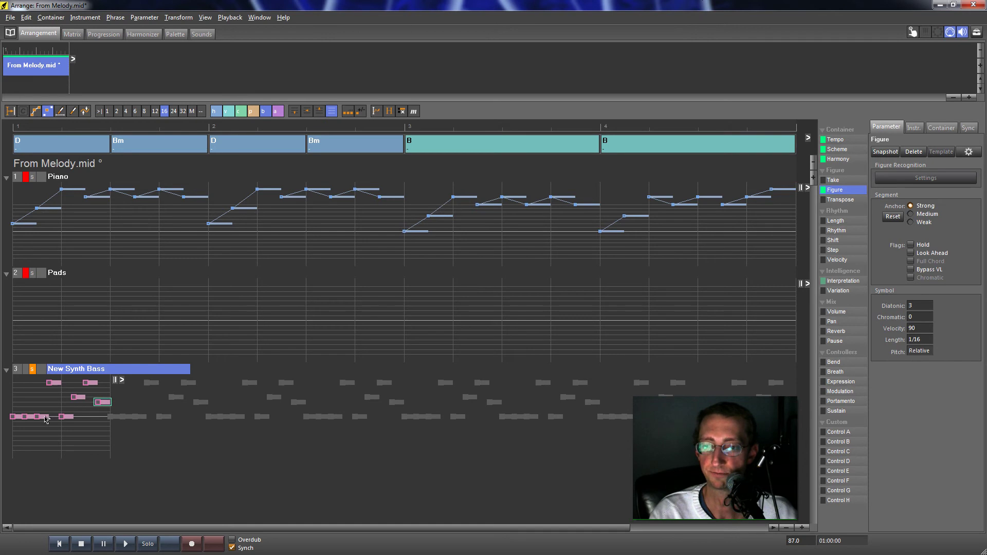
drag(45, 417, 31, 402)
drag(65, 419, 66, 402)
click(21, 418)
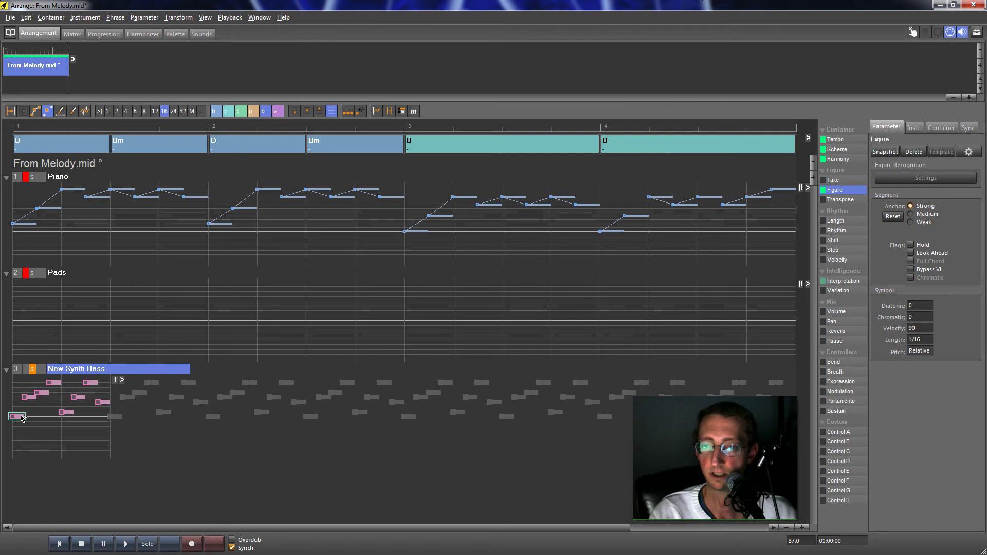
click(71, 412)
click(78, 397)
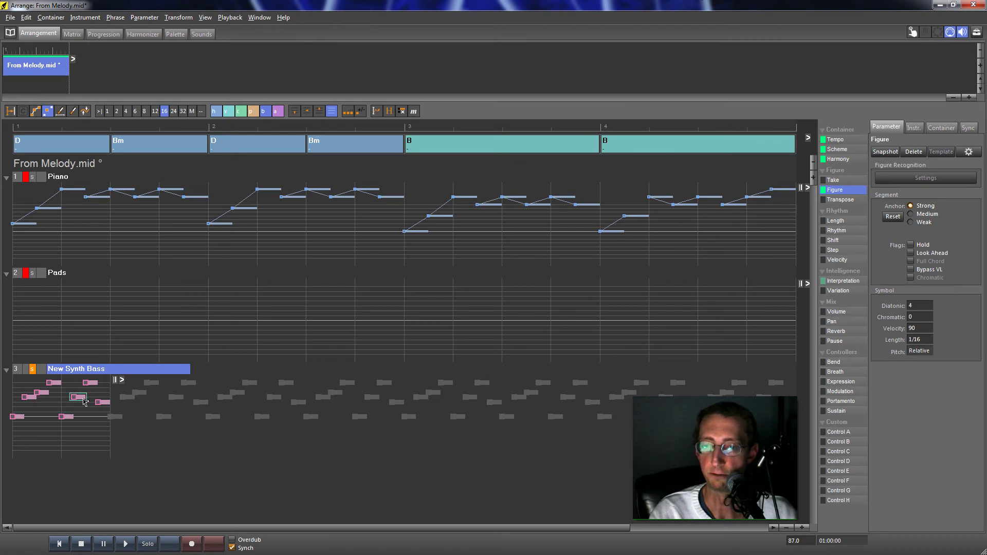
click(47, 394)
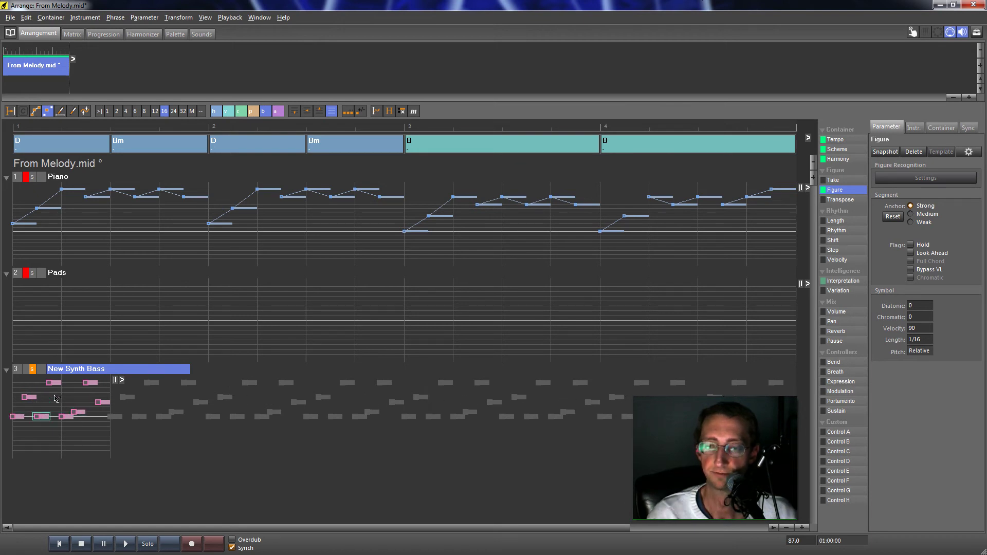
Step: Play the reshaped bass line, unsolo track 3 to hear everything, then go to the Progression view
key(space)
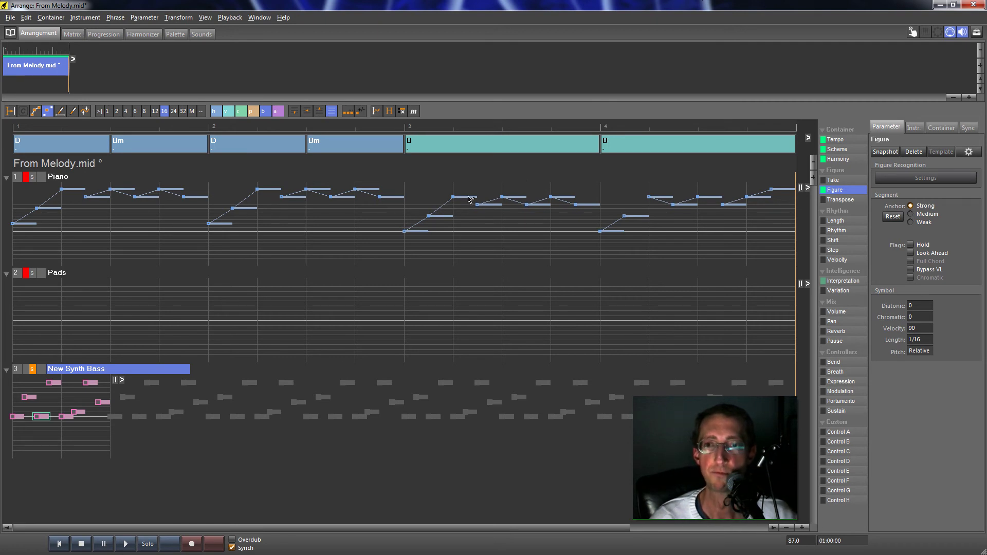
click(32, 370)
key(space)
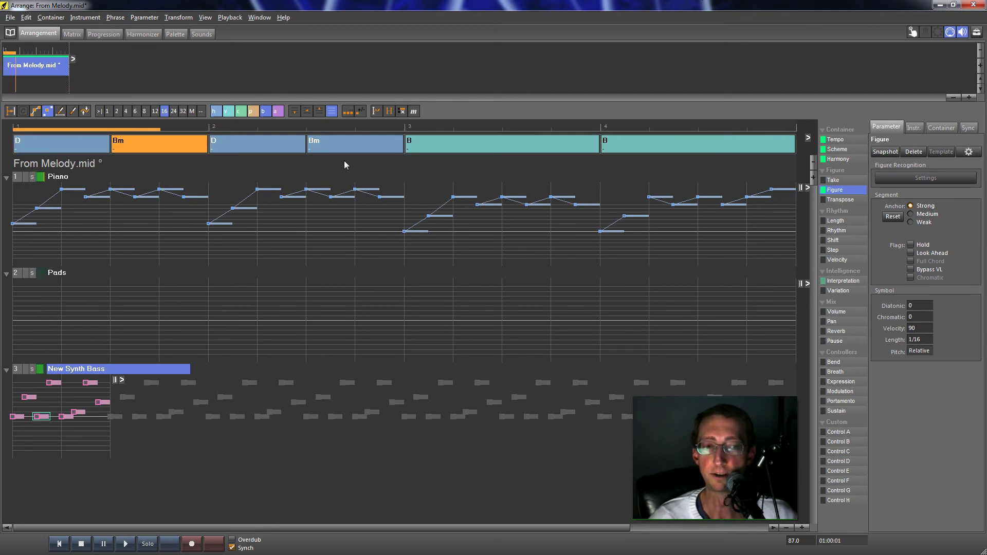
key(space)
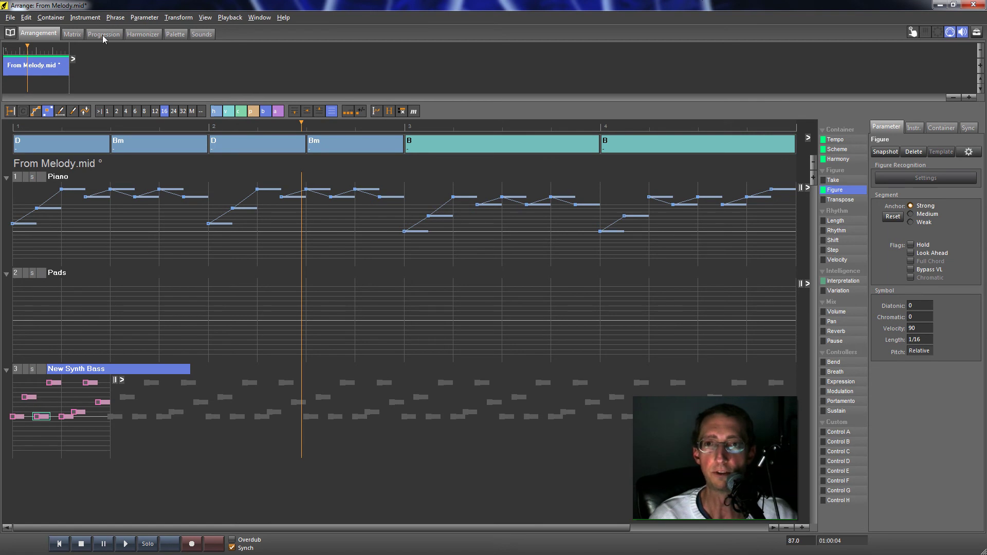
click(103, 34)
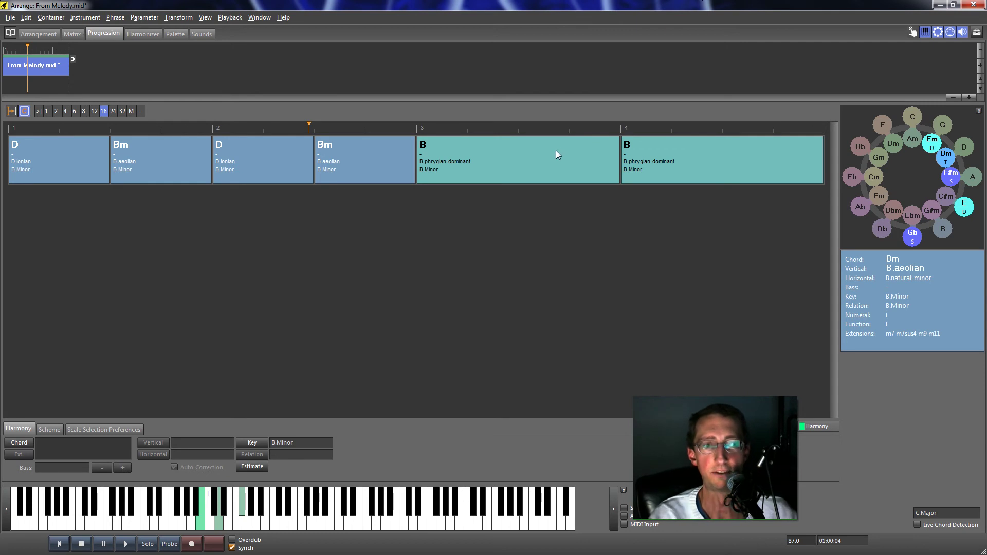
Step: Open the B minor chord palette, move it aside, and audition D, Bm, B and F#m
double_click(948, 162)
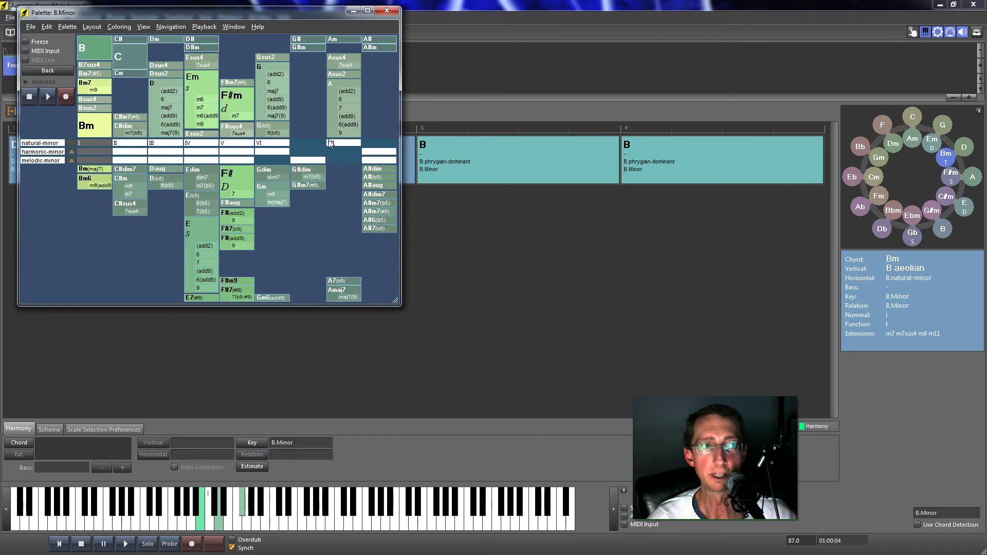
drag(187, 17, 344, 236)
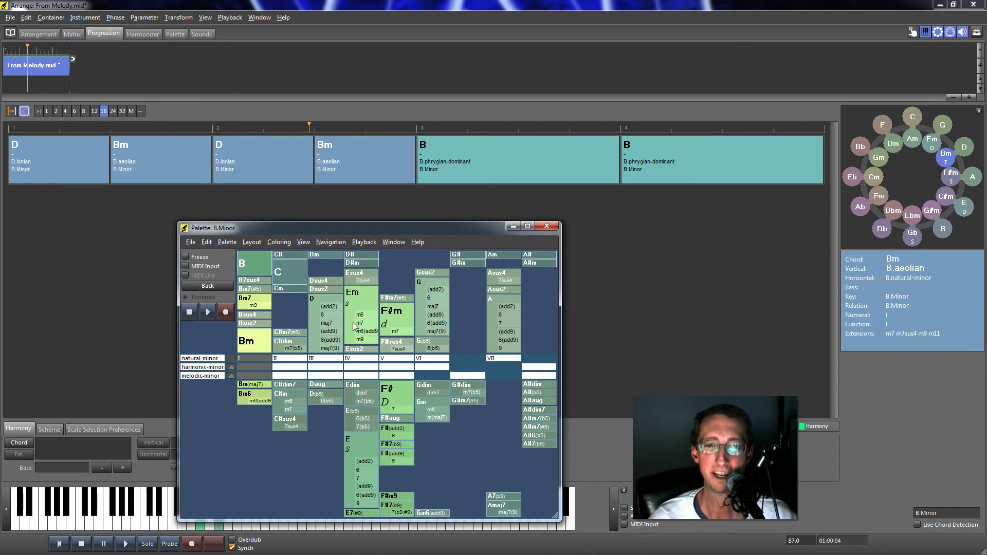
click(314, 315)
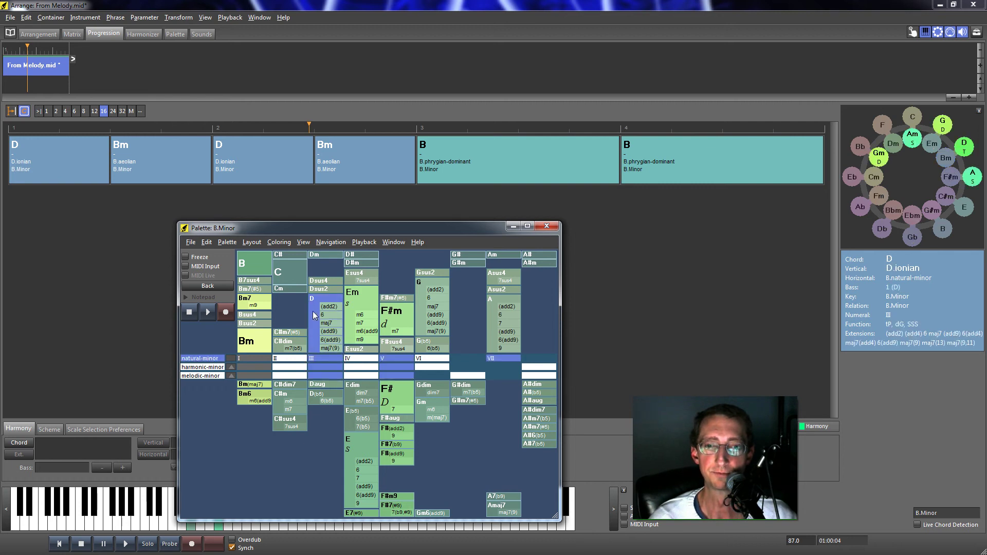
click(259, 344)
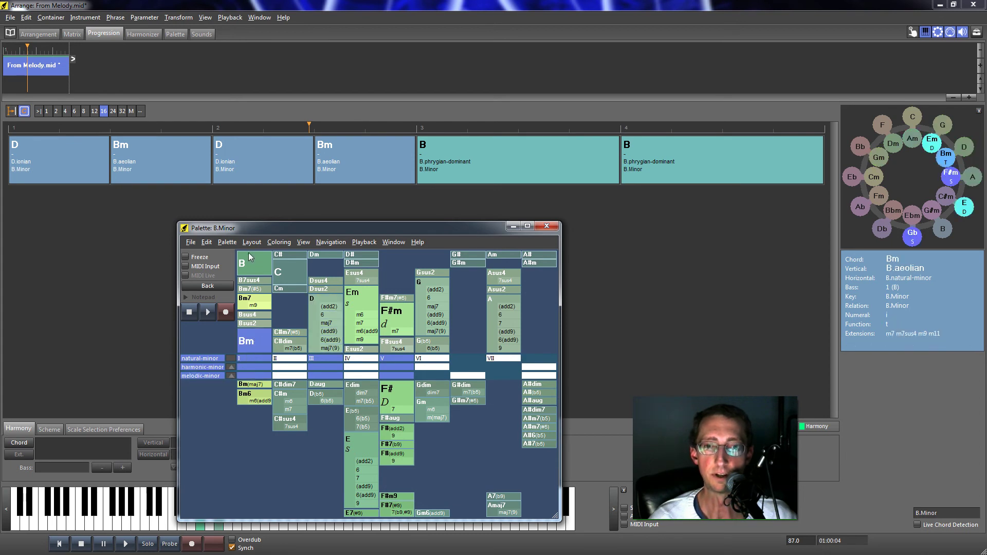
click(247, 266)
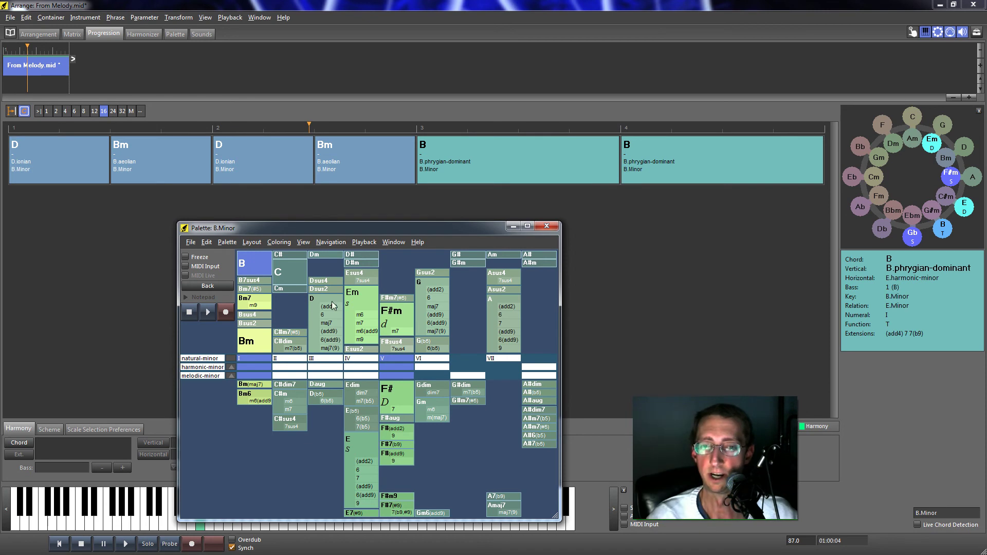
click(389, 314)
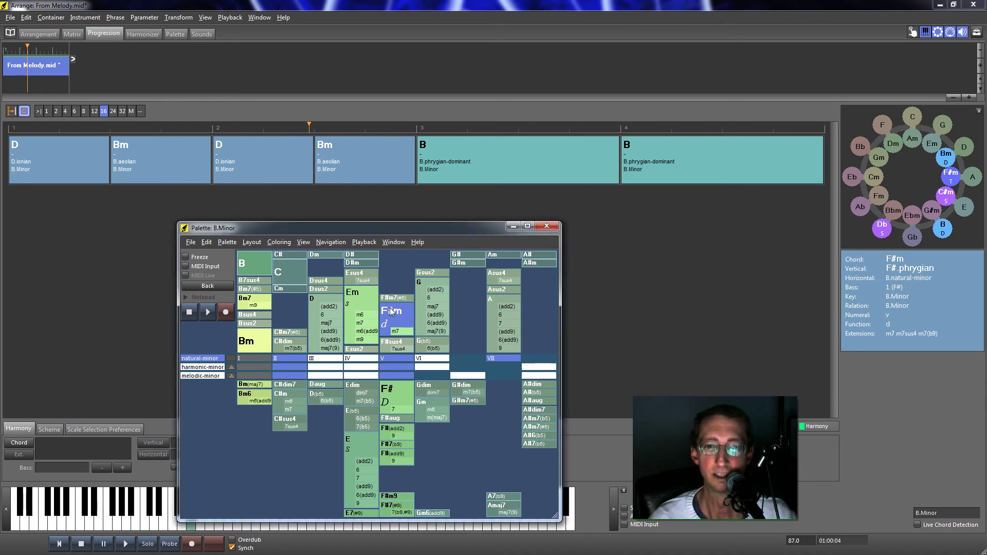
Step: Place F#m and Bm in bar 3 and A7 in bar 4, then close the palette
drag(389, 314, 427, 184)
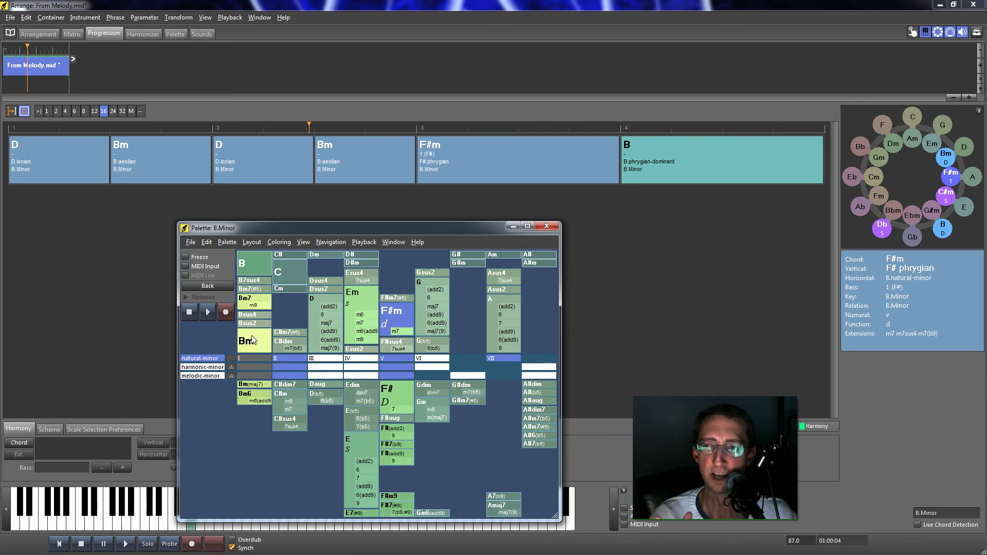
mouse_move(252, 340)
mouse_down()
mouse_move(431, 215)
mouse_move(533, 171)
mouse_up()
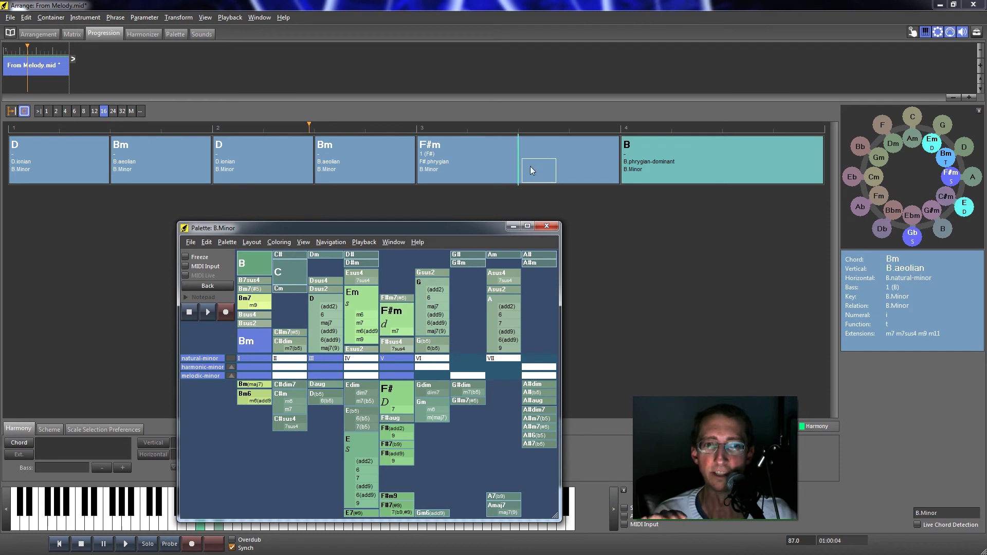
click(491, 315)
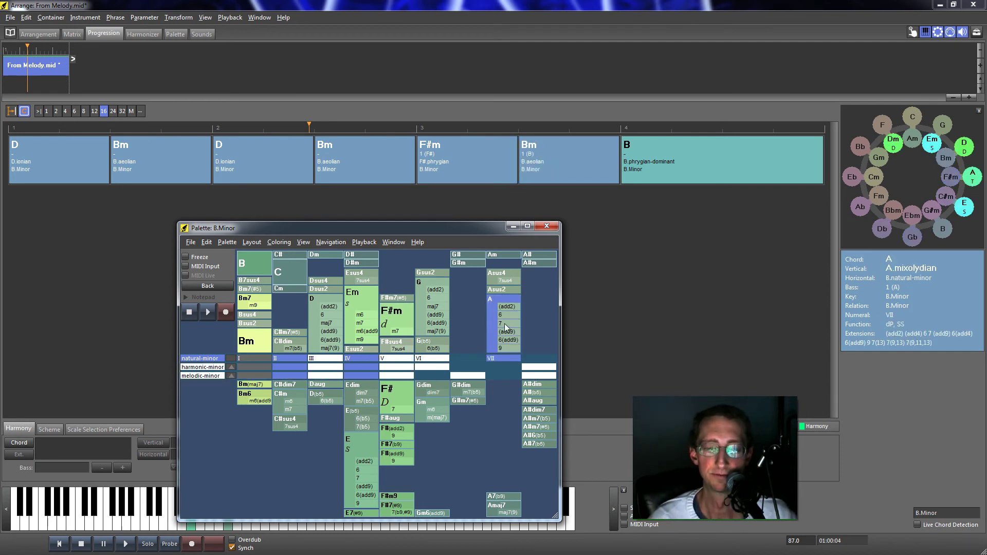
click(504, 323)
click(494, 318)
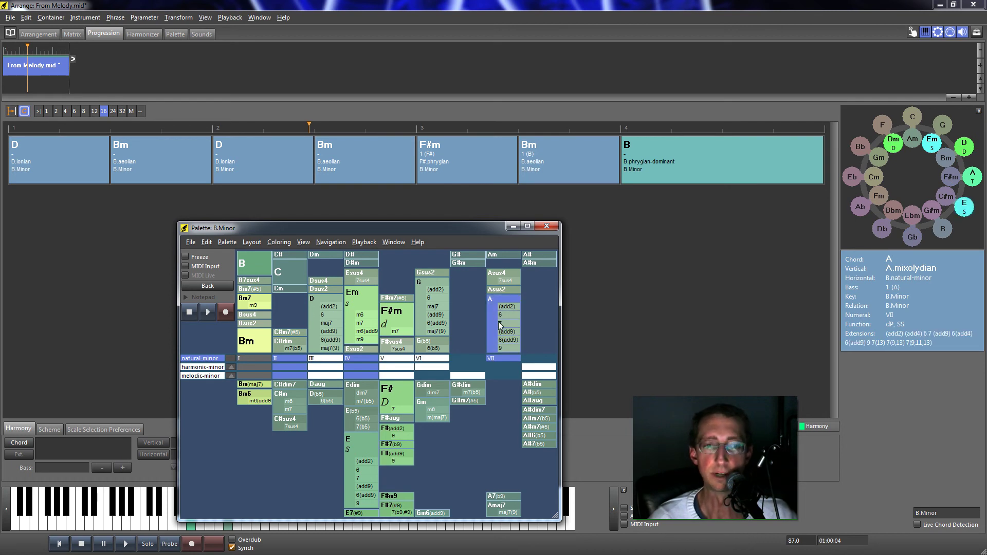
click(501, 324)
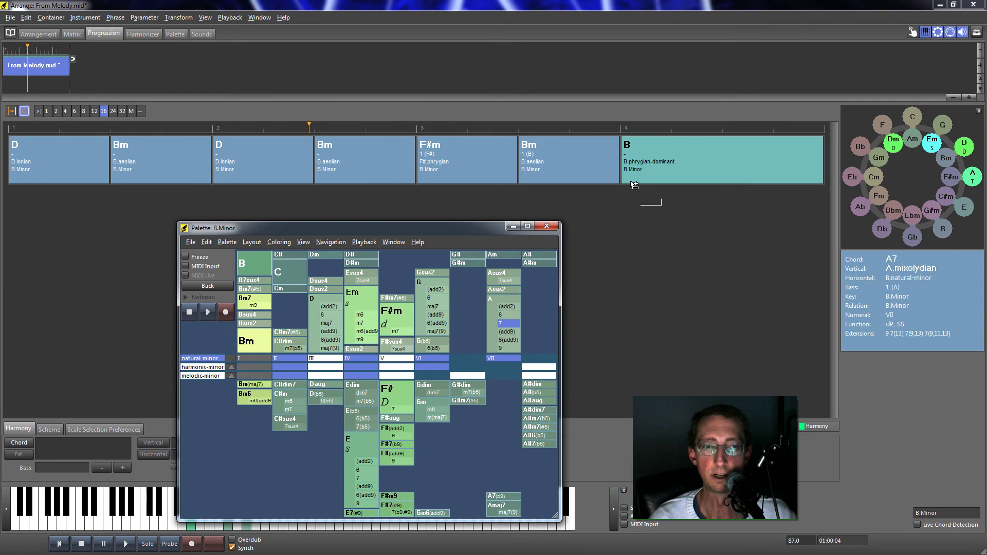
drag(634, 182, 632, 174)
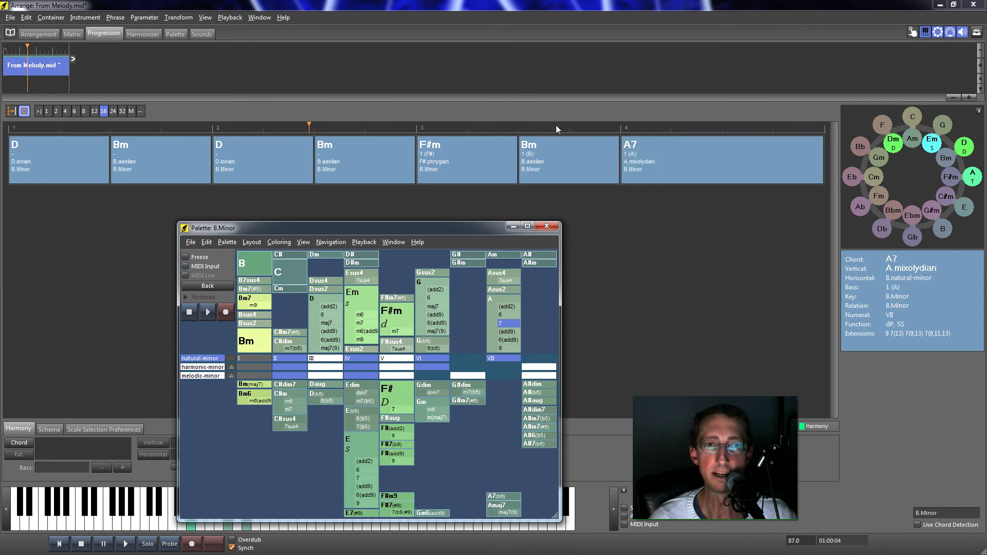
click(512, 229)
Step: Play the D, Bm, F#m, A7 progression from the start, then return to the Arrangement view
click(125, 544)
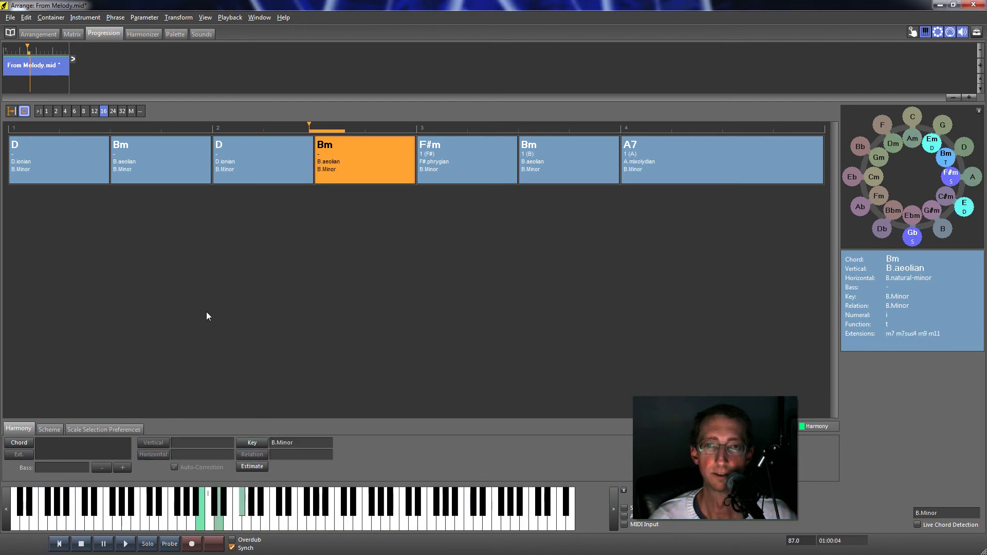
click(121, 548)
click(124, 545)
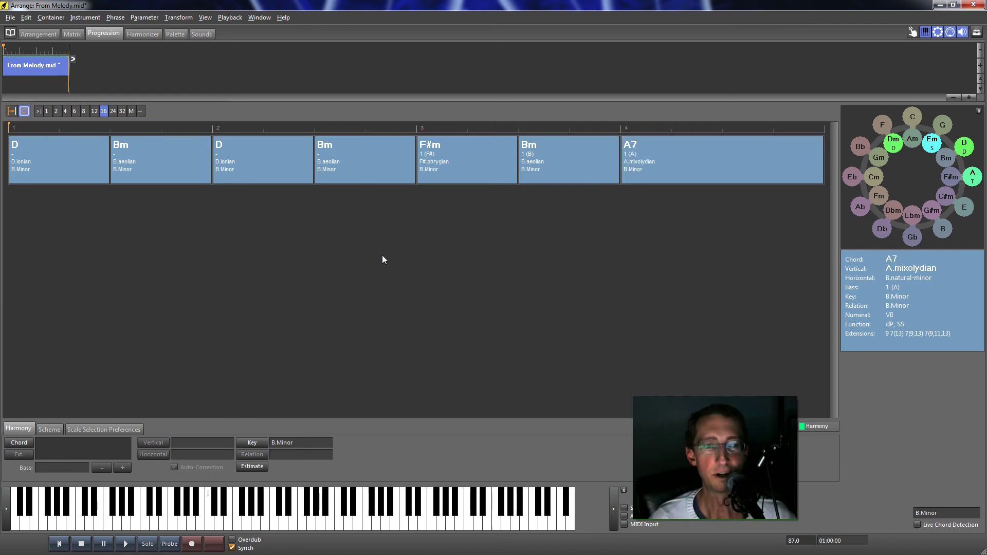
click(36, 33)
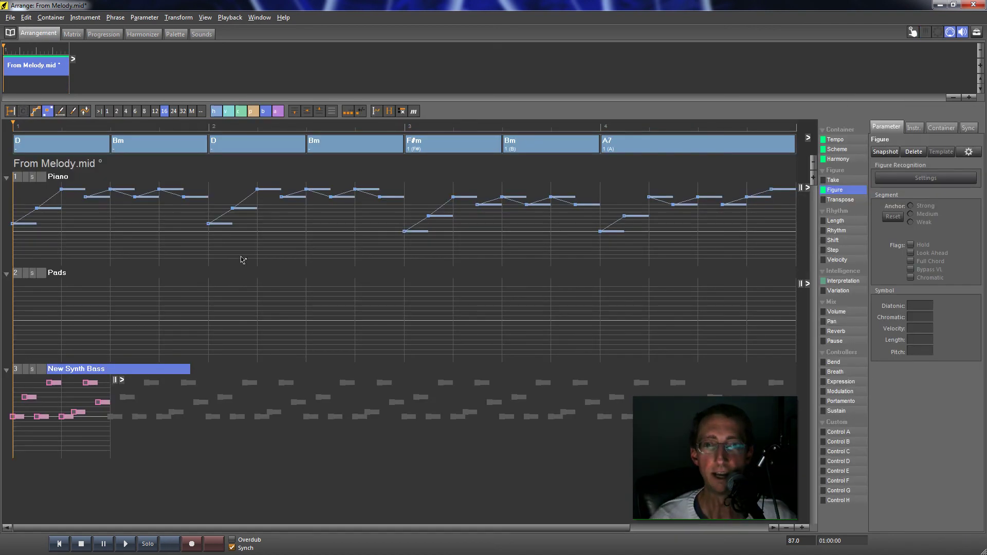
Step: Enlarge the track lanes and lower Piano notes under the first two Bm chords, then listen
click(815, 179)
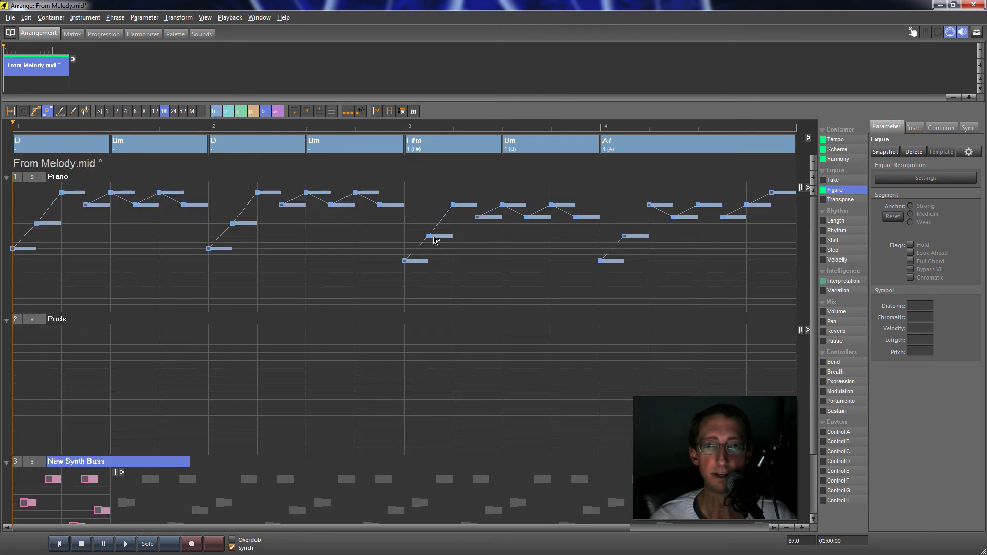
click(172, 193)
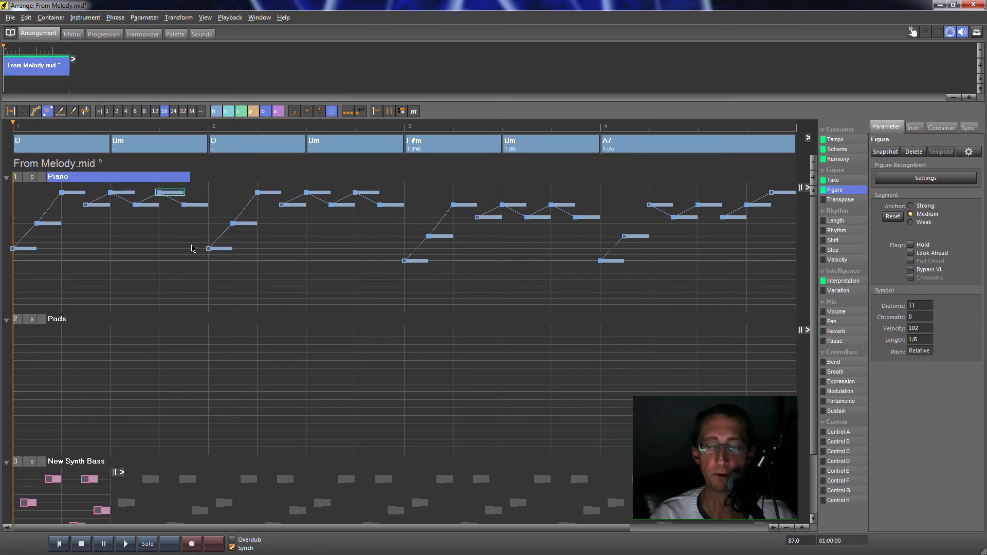
key(Down)
key(Down)
key(Down)
key(Down)
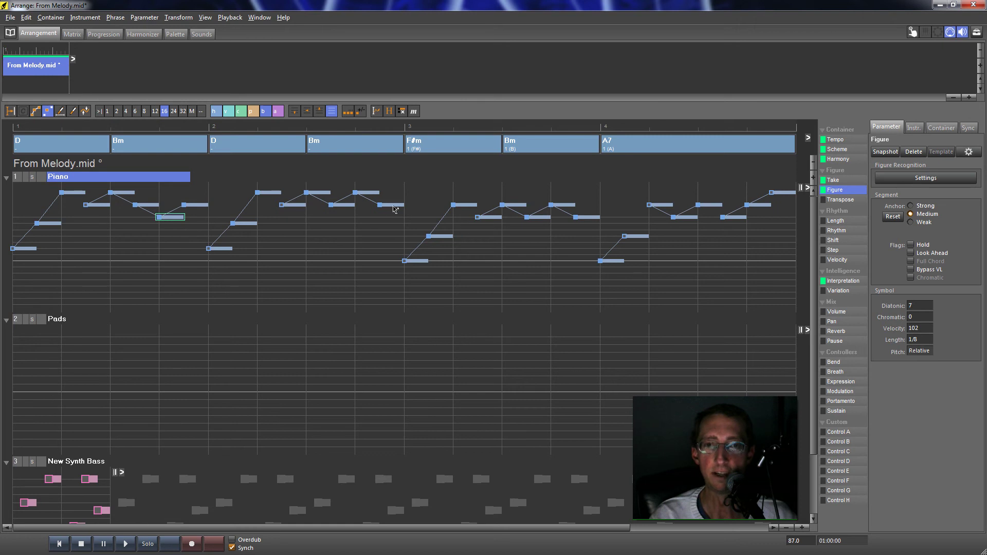
click(395, 207)
key(Down)
click(125, 544)
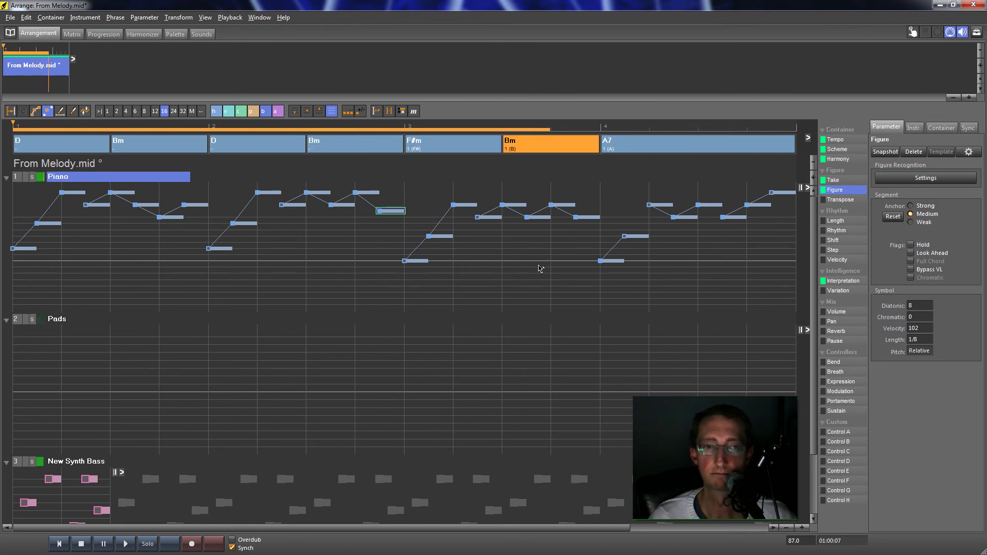
key(space)
Step: Lower the Piano note under the third Bm chord, replay, and go back to the Progression view
click(563, 207)
key(Down)
key(Down)
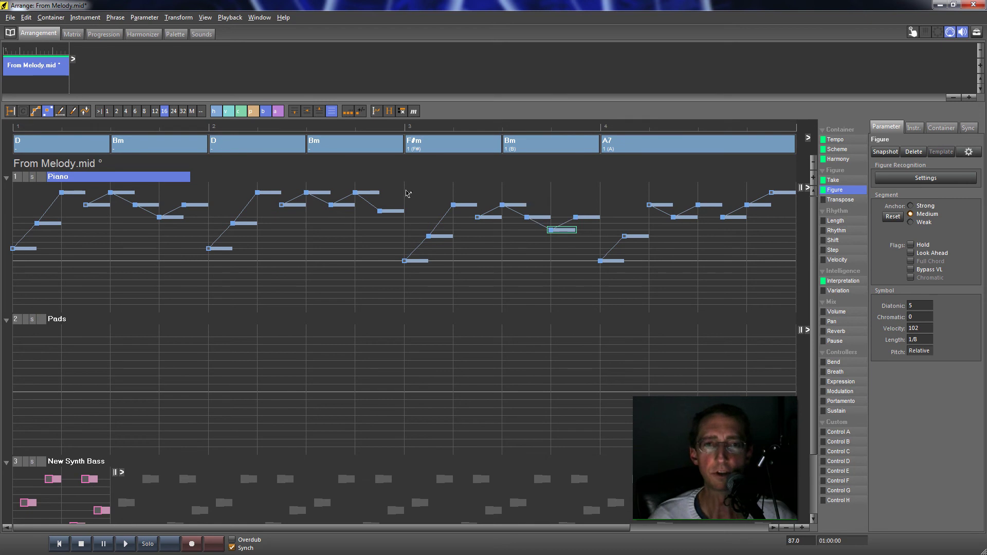
key(Escape)
click(125, 544)
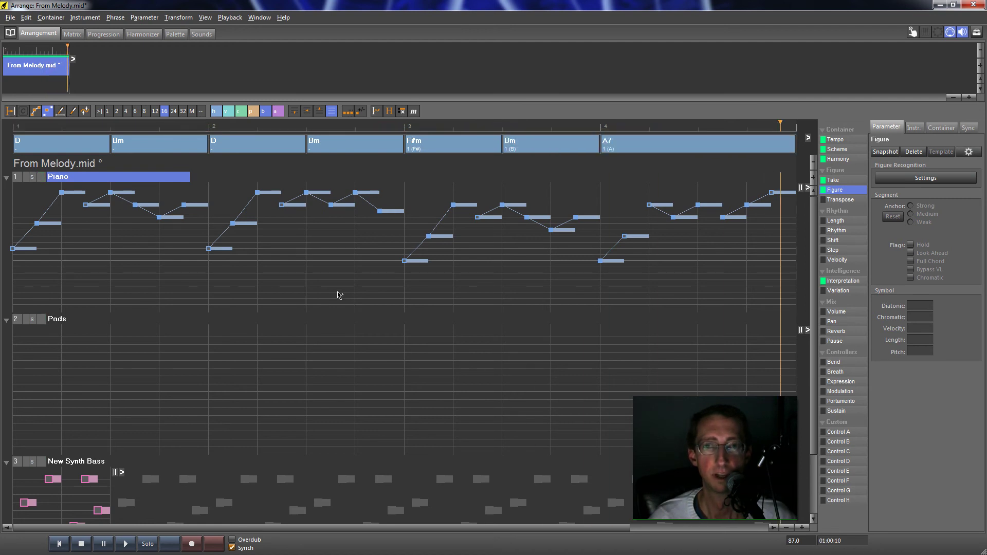
click(103, 34)
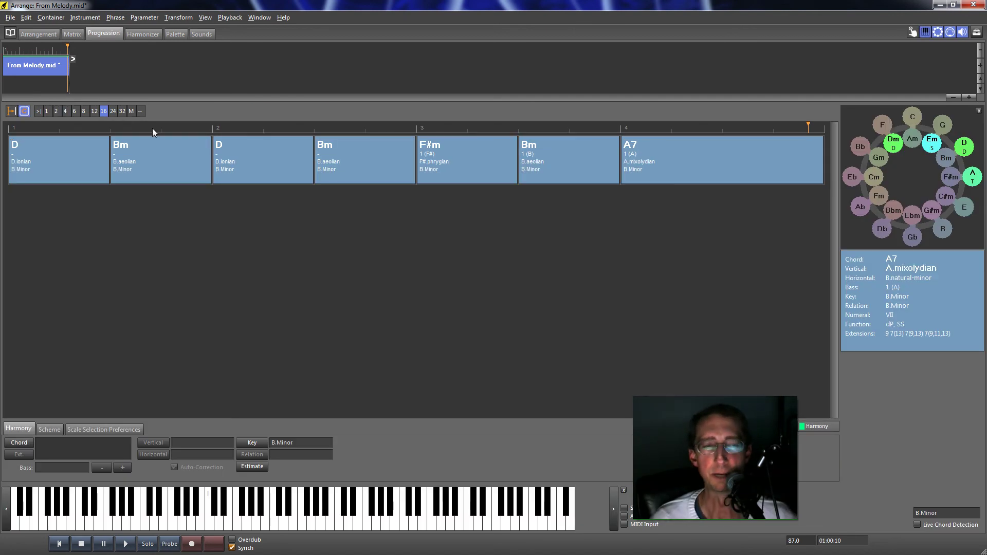
Step: Select all seven chords and use Transform > Transpose > F to move them to F minor
click(93, 164)
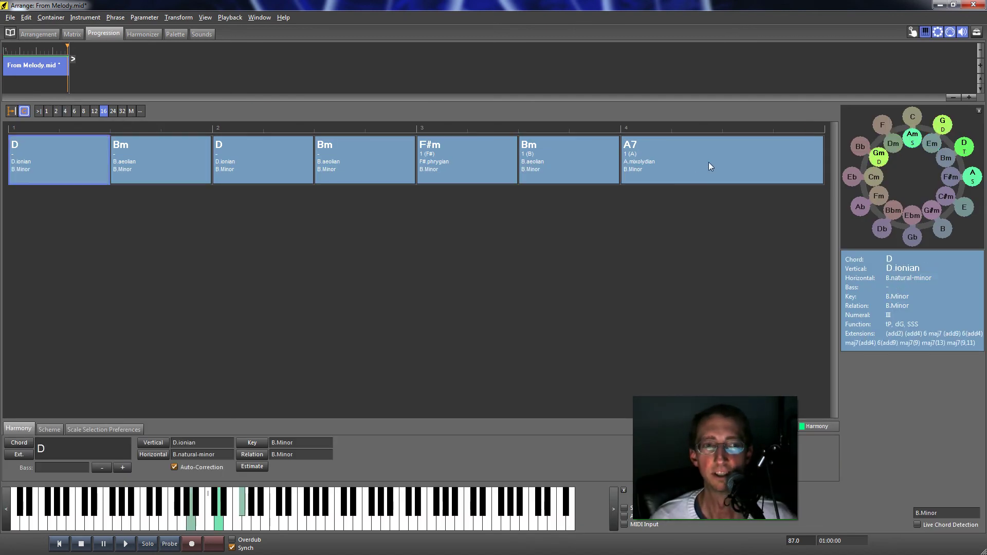
shift+click(707, 164)
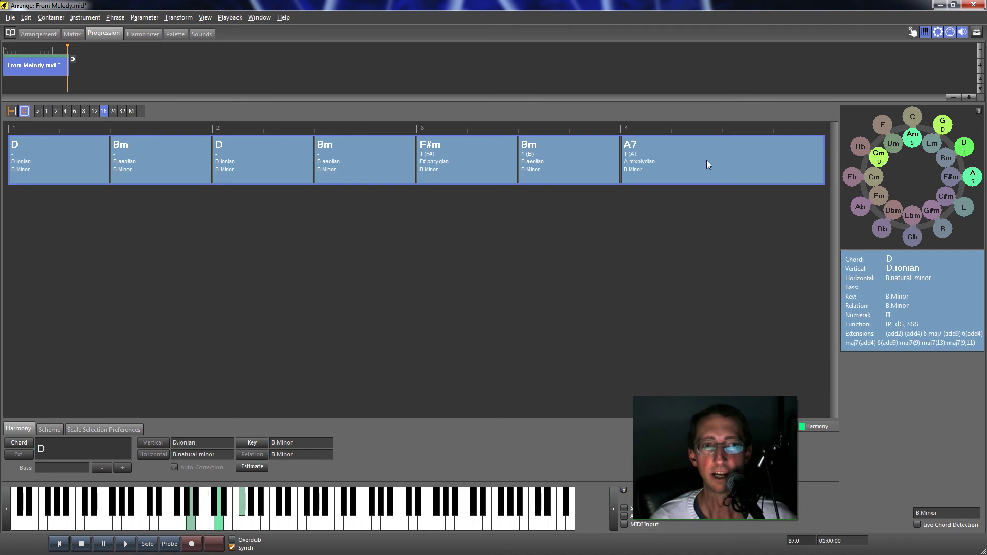
right_click(683, 174)
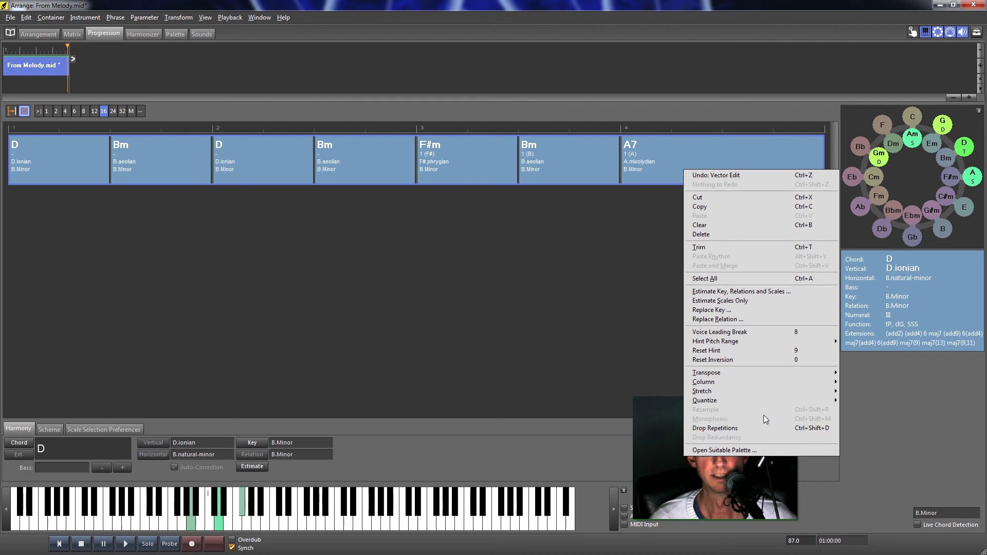
click(165, 20)
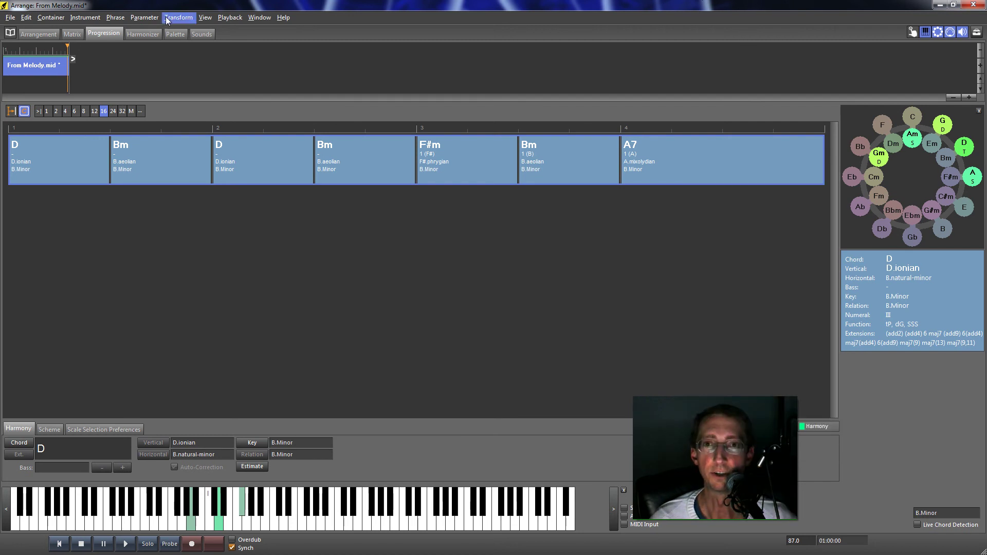
click(170, 18)
mouse_move(202, 121)
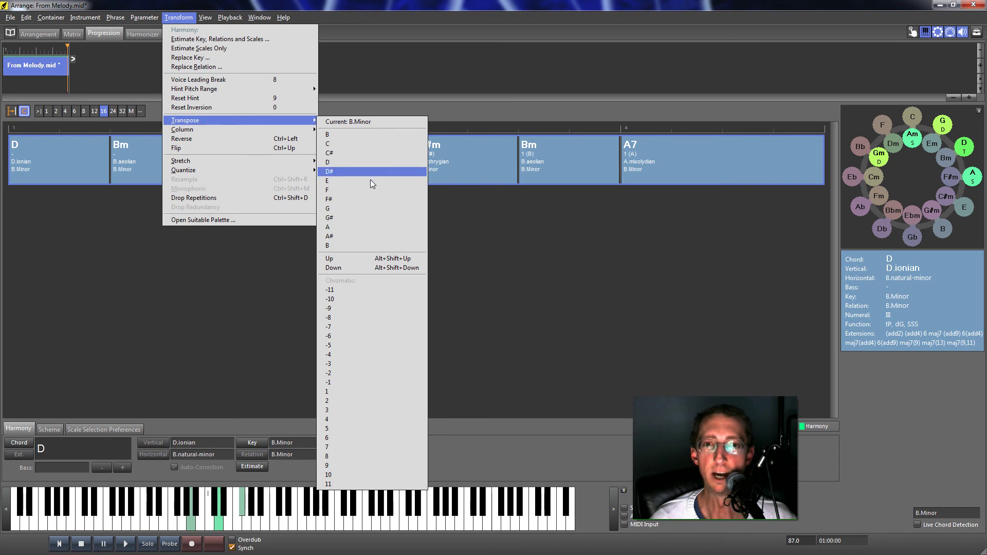
click(349, 190)
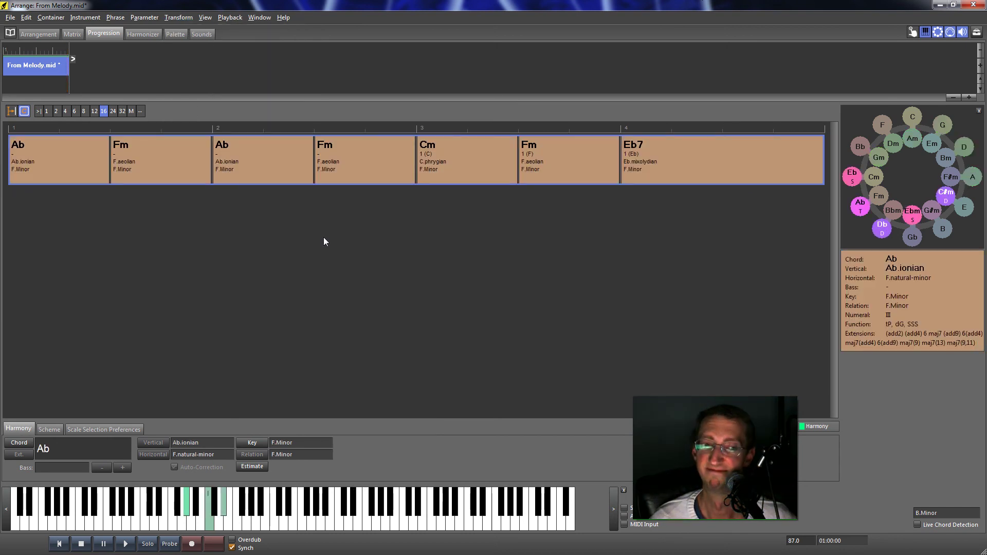
Step: Play the F minor progression, then restore and re-maximize the Arrange window
key(space)
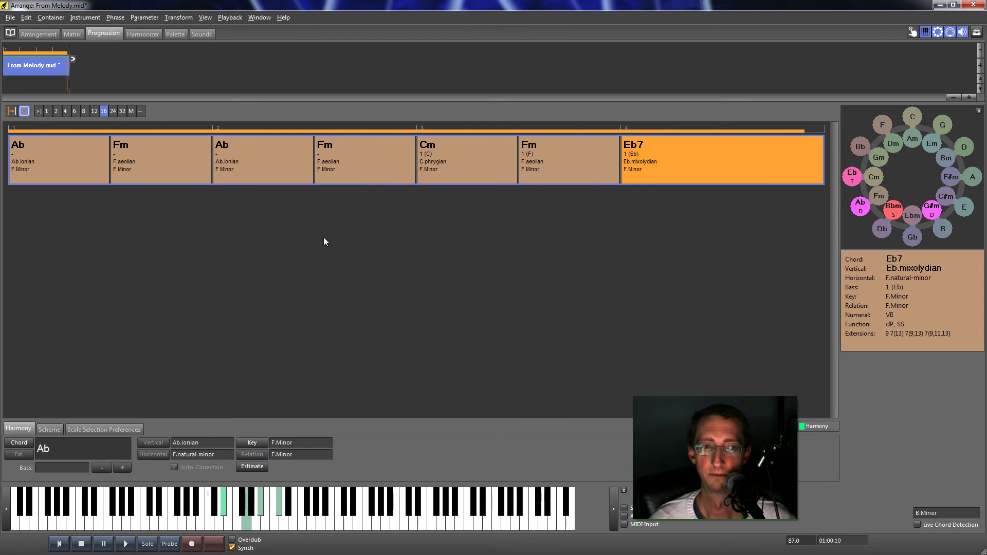
key(space)
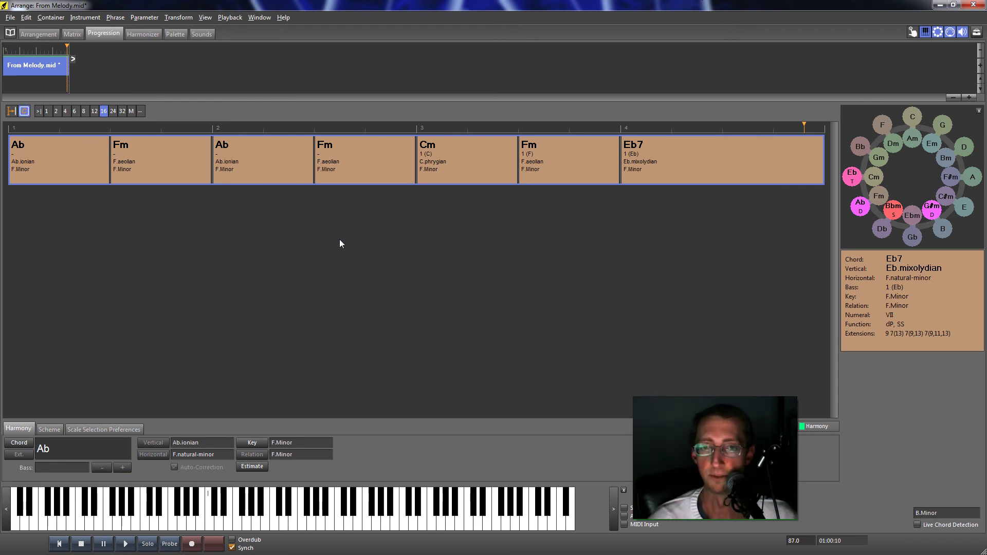
key(space)
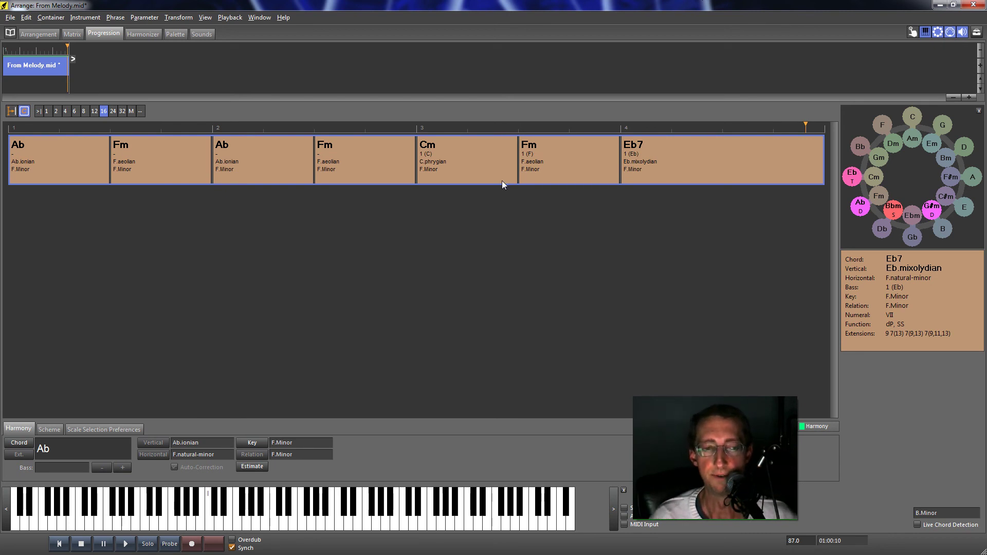
double_click(440, 5)
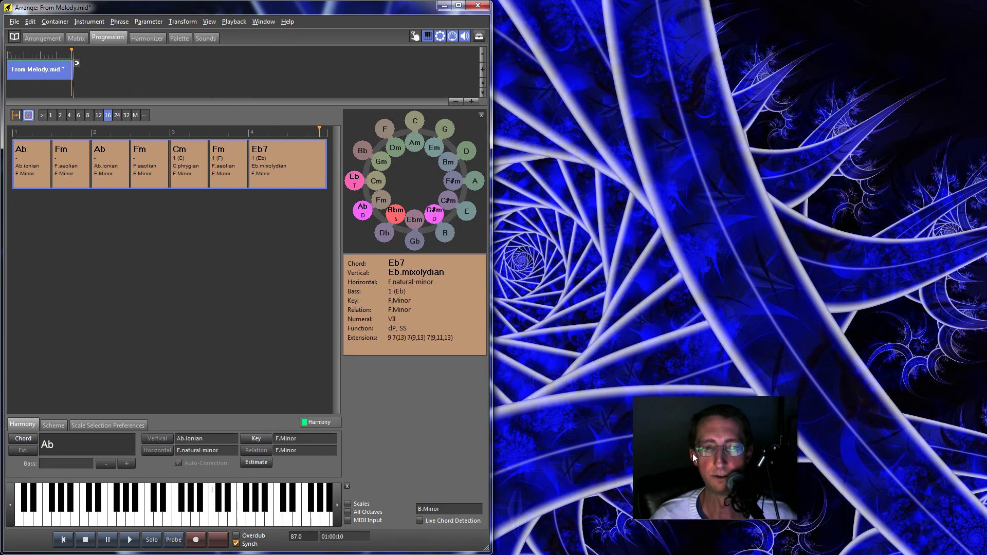
drag(694, 453, 853, 489)
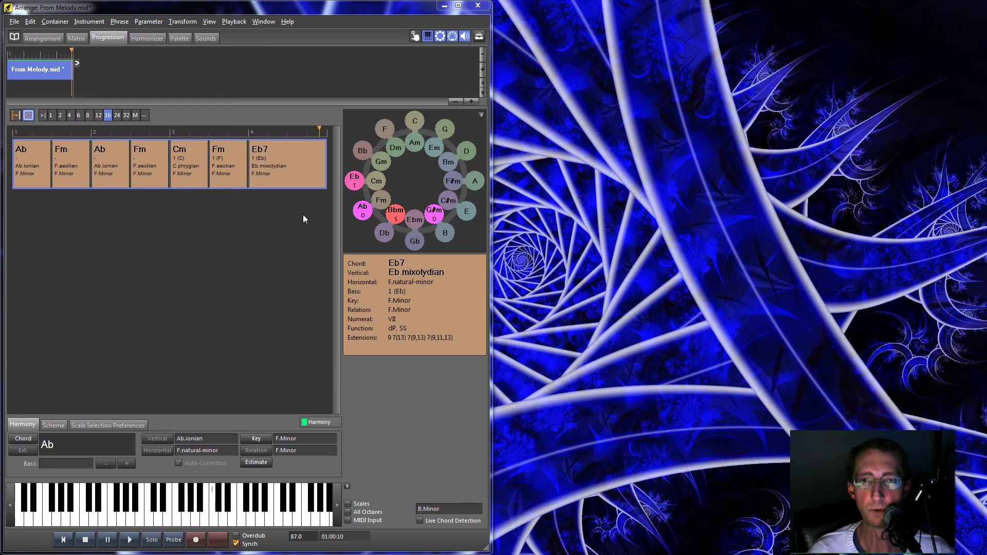
click(458, 5)
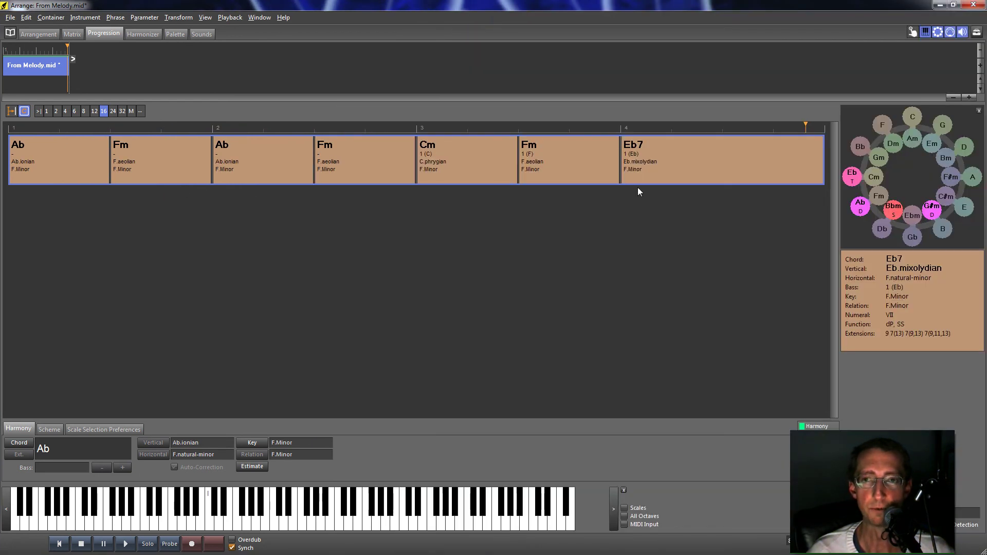
Step: Fold away the Piano, Pads and New Synth Bass tracks in the arrangement
click(35, 33)
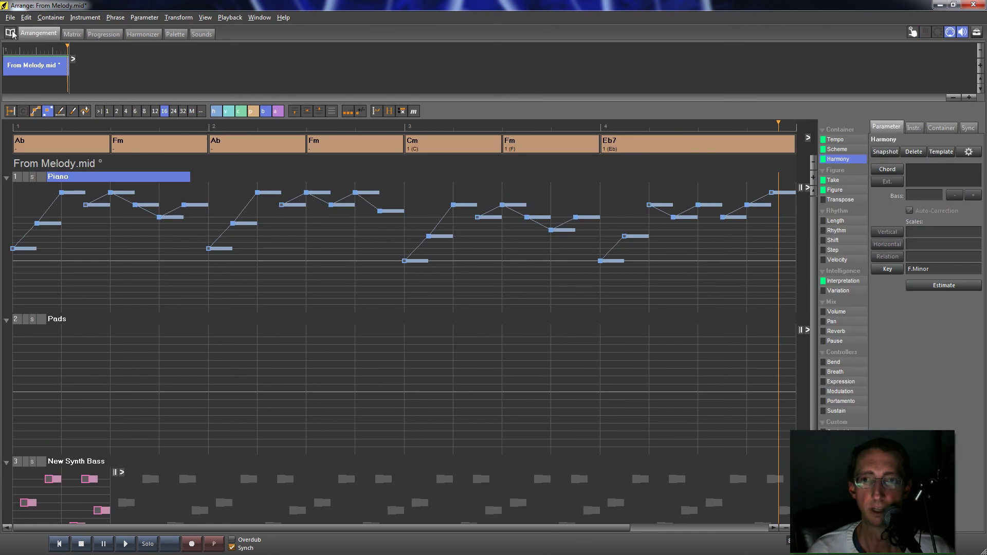
click(6, 176)
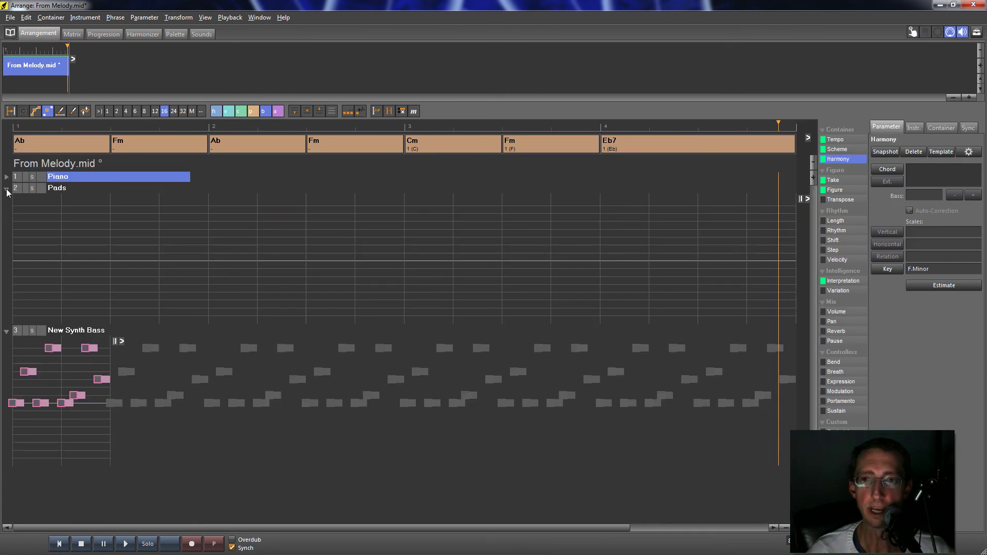
click(6, 188)
click(6, 200)
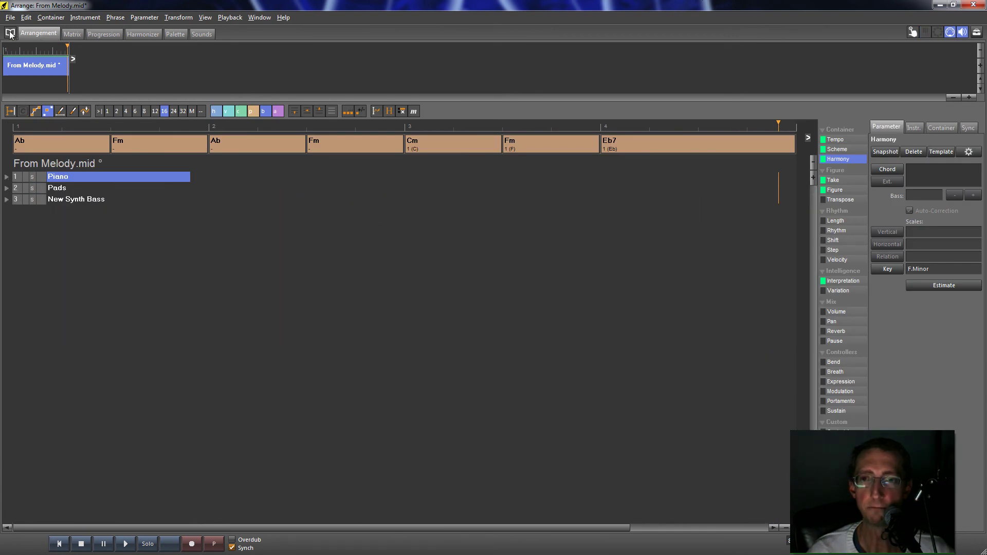
Step: Place the Piano Arps phrase from Example Phrases onto track 4
click(10, 33)
click(31, 48)
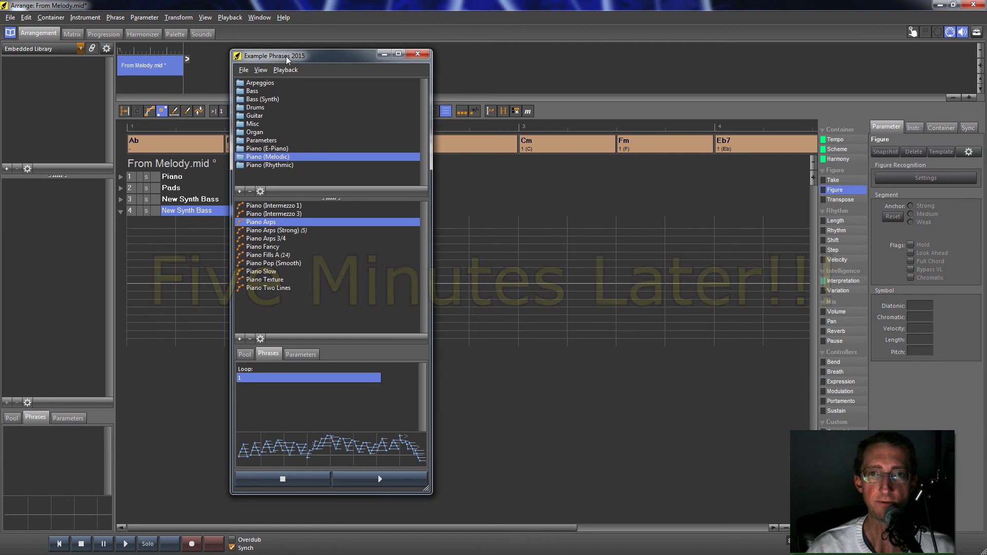
drag(286, 57, 316, 60)
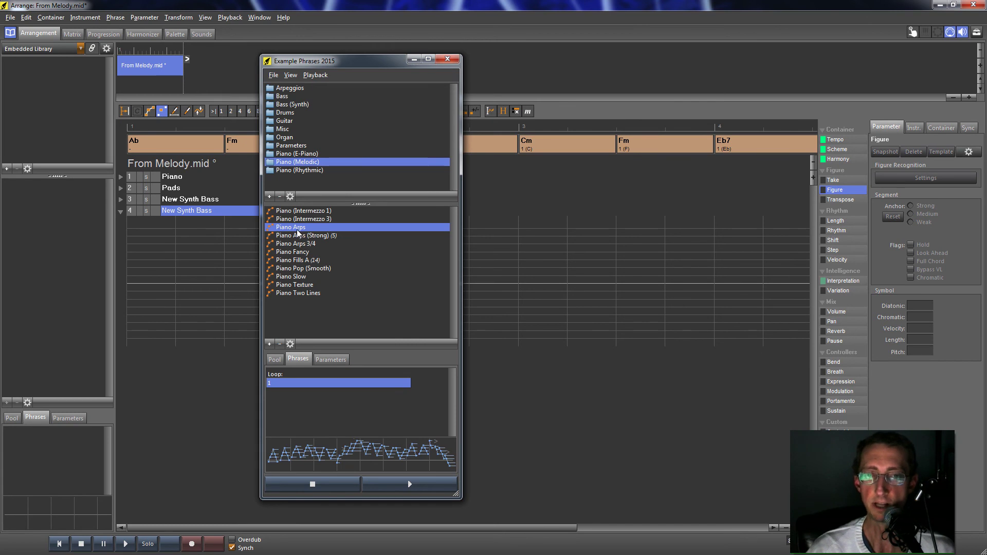
drag(293, 230, 146, 289)
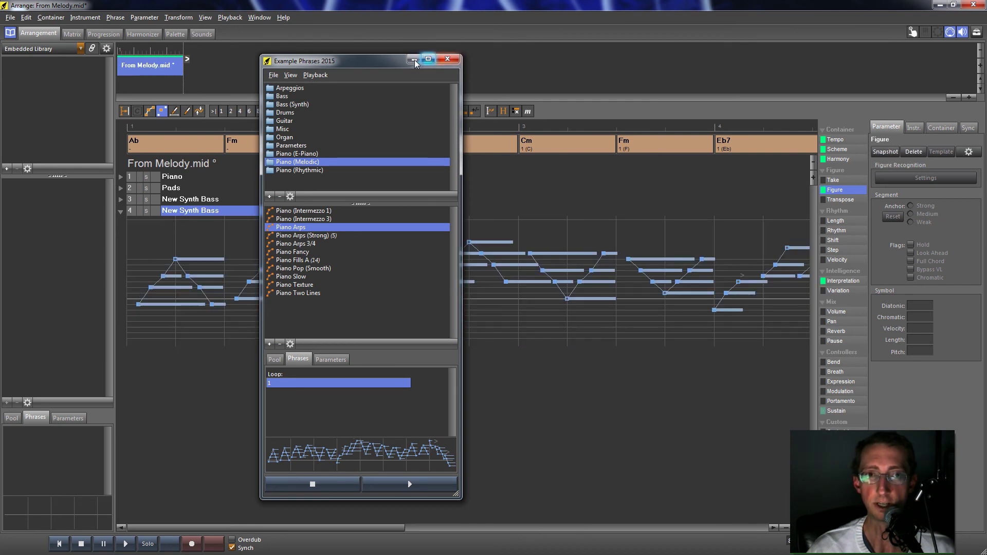
click(456, 60)
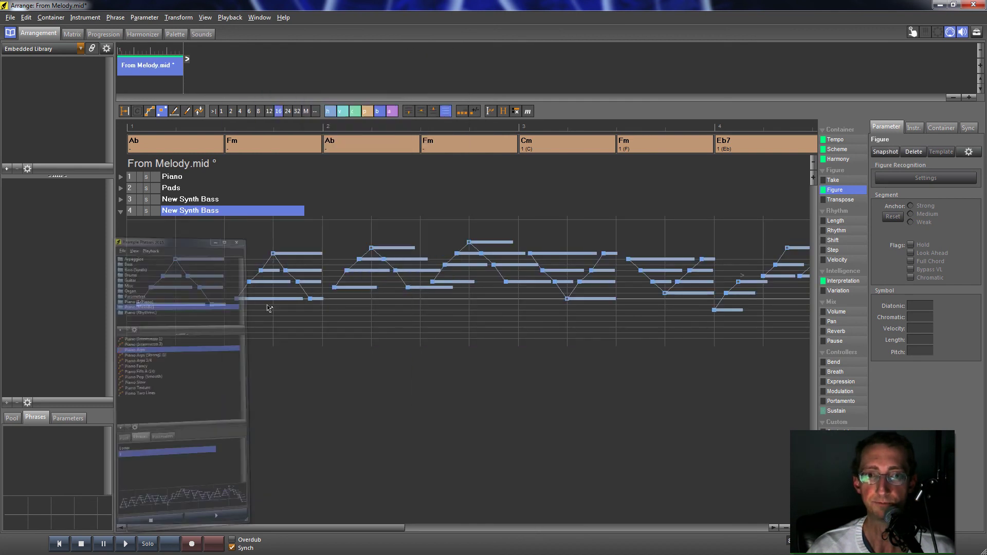
Step: Assign Kontakt 5 New Acoustic Piano to track 4, solo it, and start playback
click(915, 128)
click(923, 215)
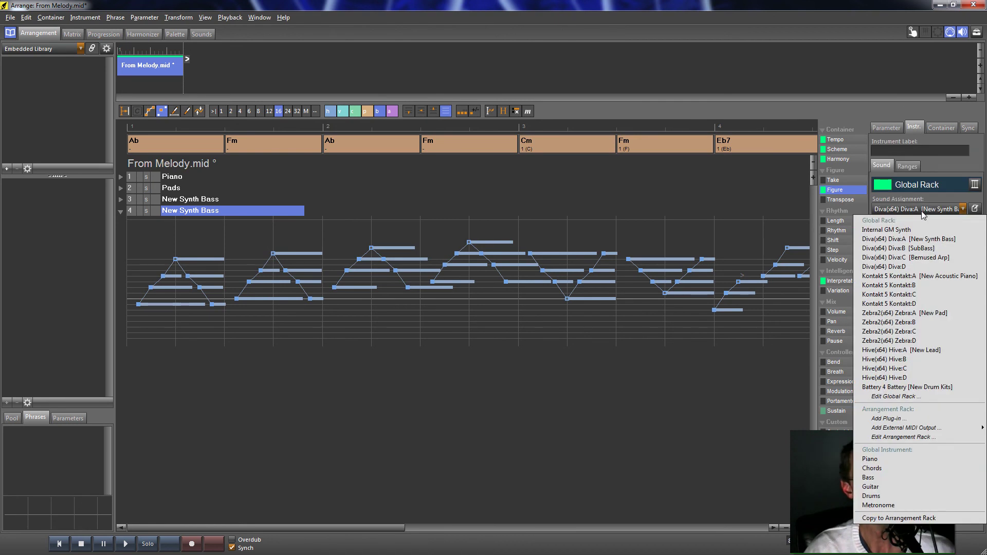
click(925, 278)
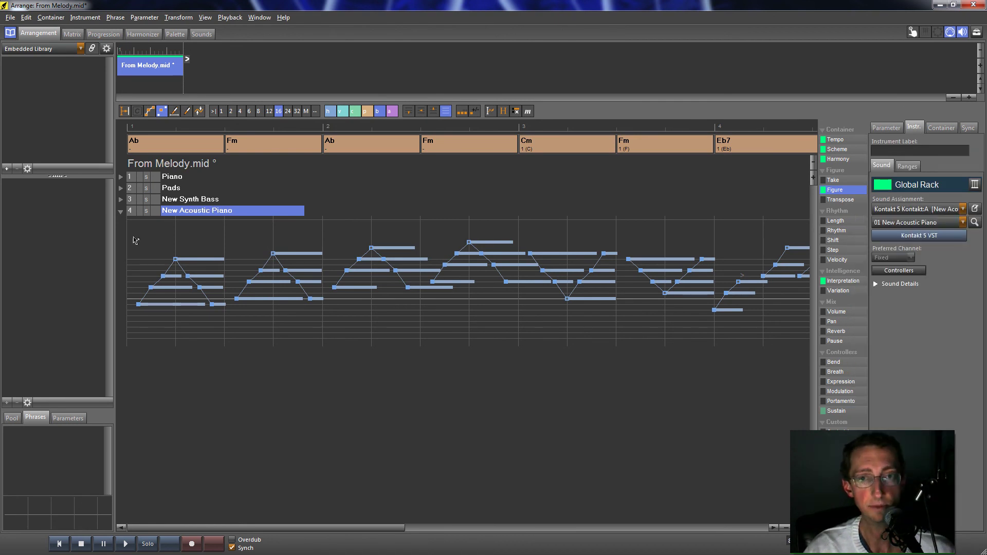
click(146, 211)
key(space)
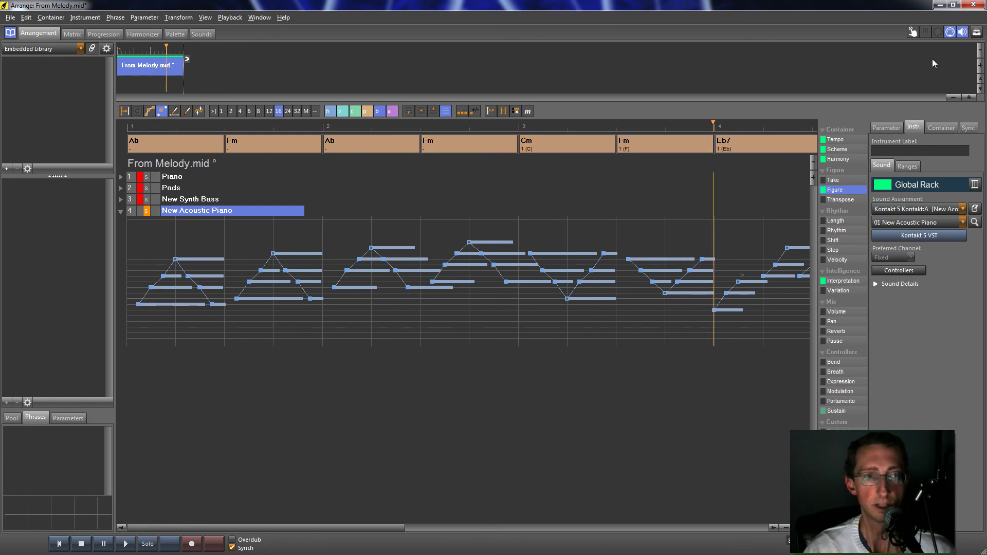
Step: Invert the second figure of the piano arpeggio and audition the result
click(913, 32)
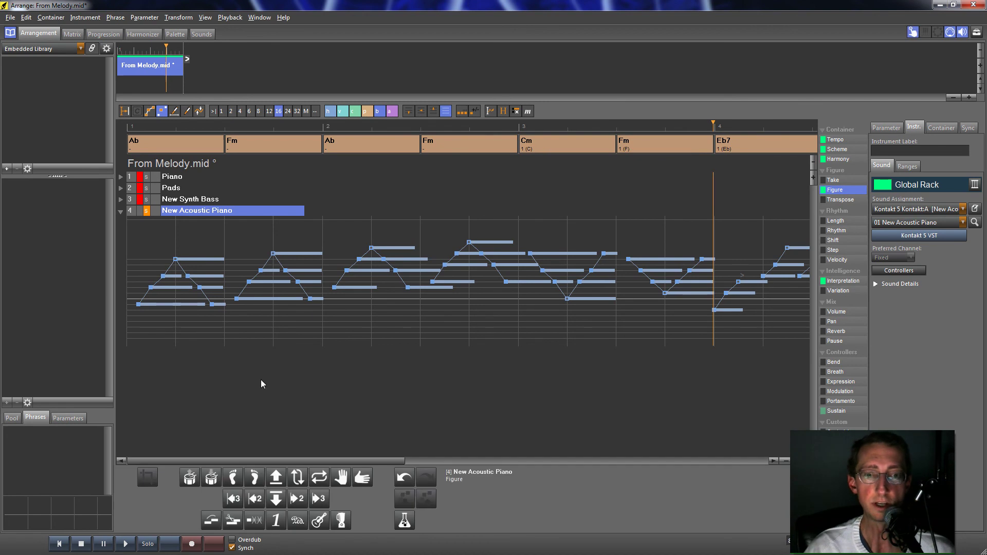
click(262, 272)
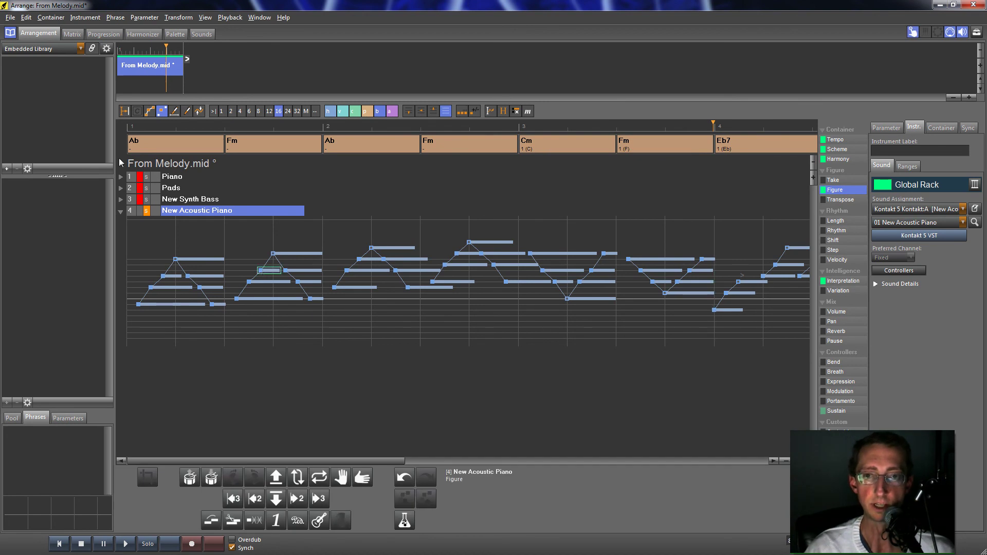
click(149, 111)
click(278, 259)
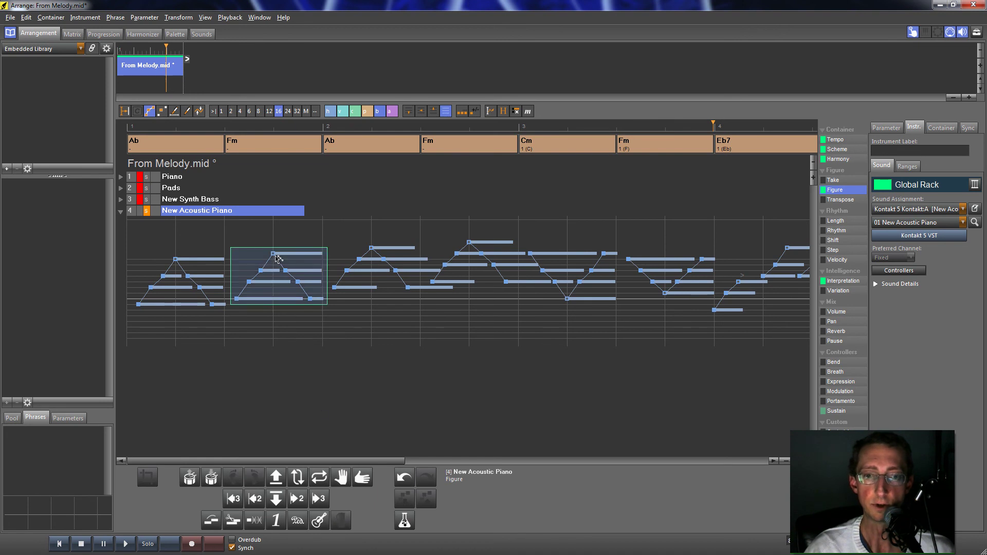
click(298, 478)
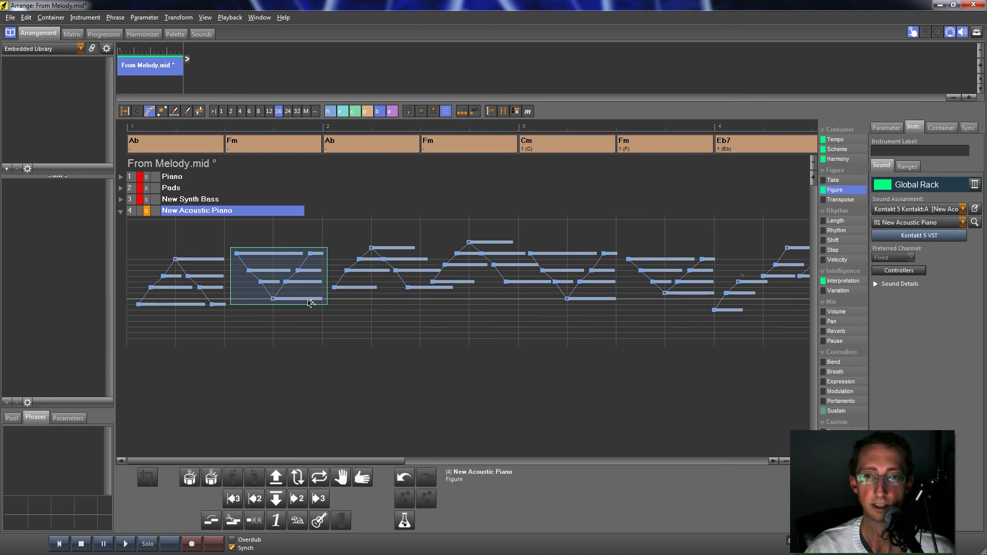
key(space)
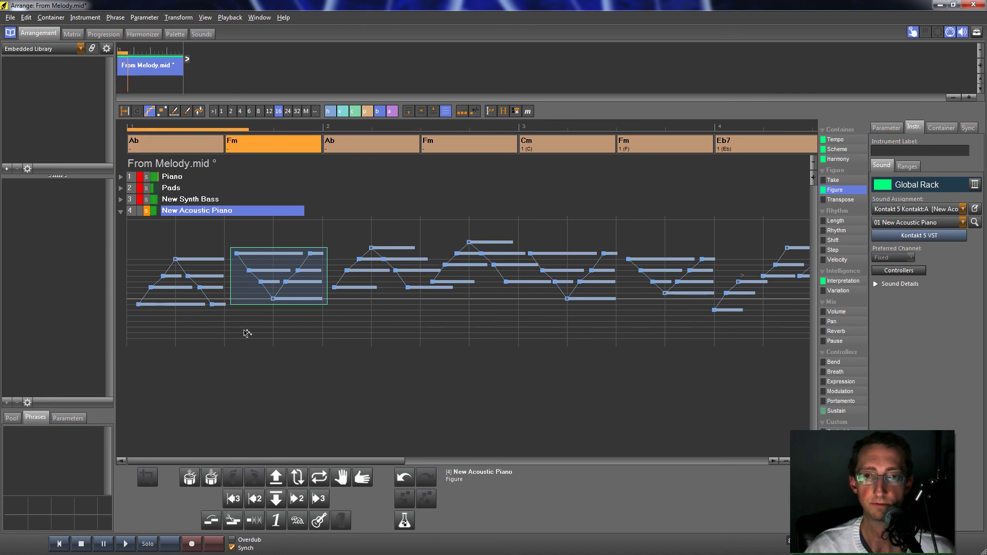
key(space)
Step: Shift the bar-2 figure lower in pitch and unsolo track 4 while playing
click(371, 262)
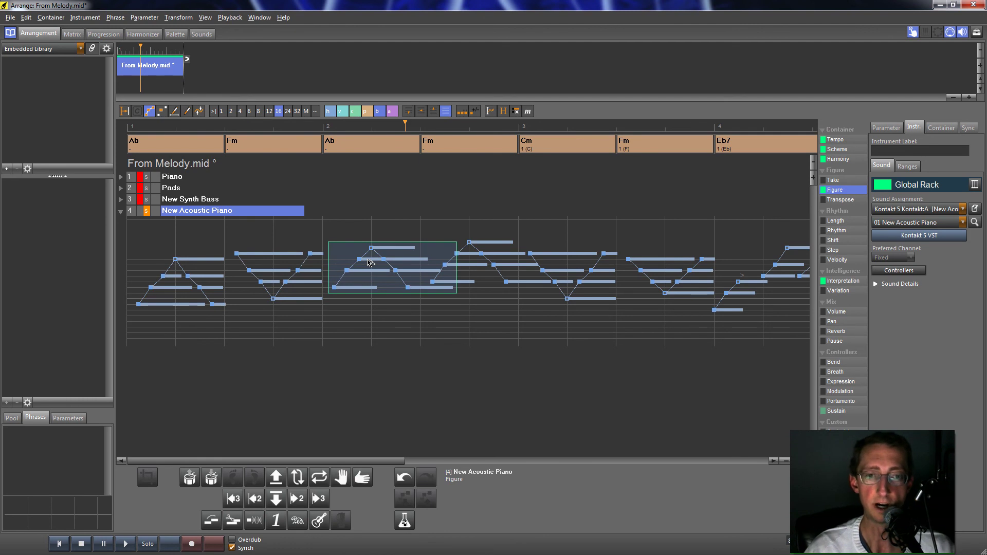
key(Down)
key(Down)
key(Down)
key(Down)
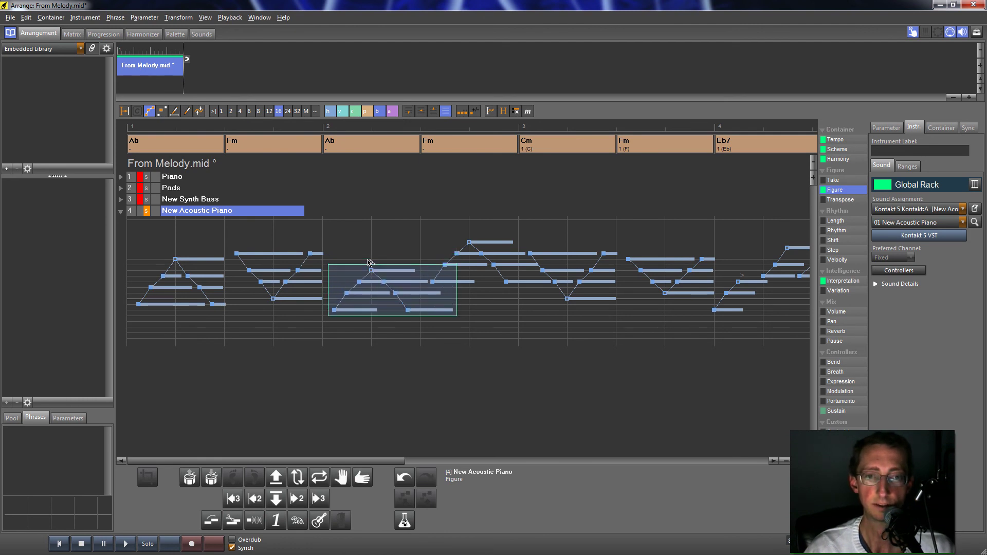
key(space)
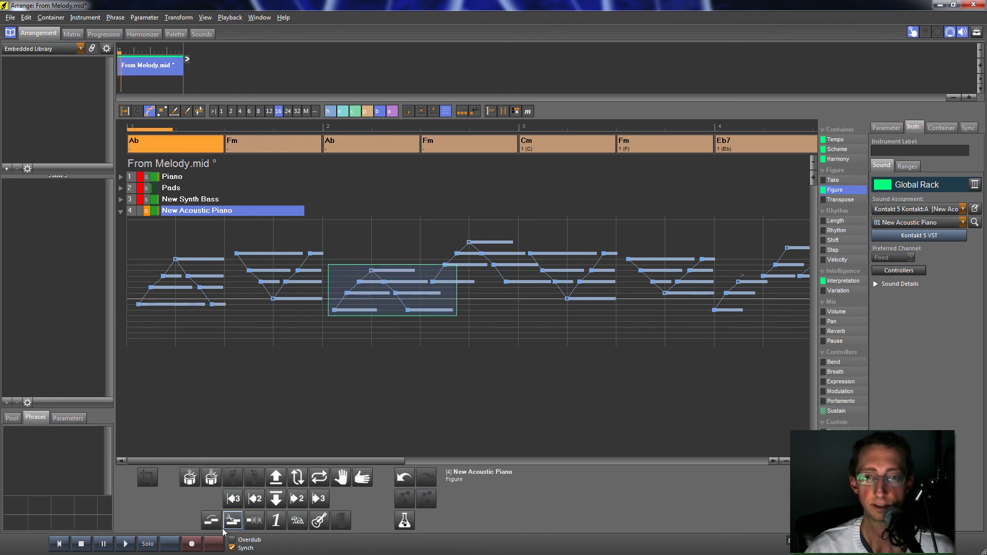
click(147, 211)
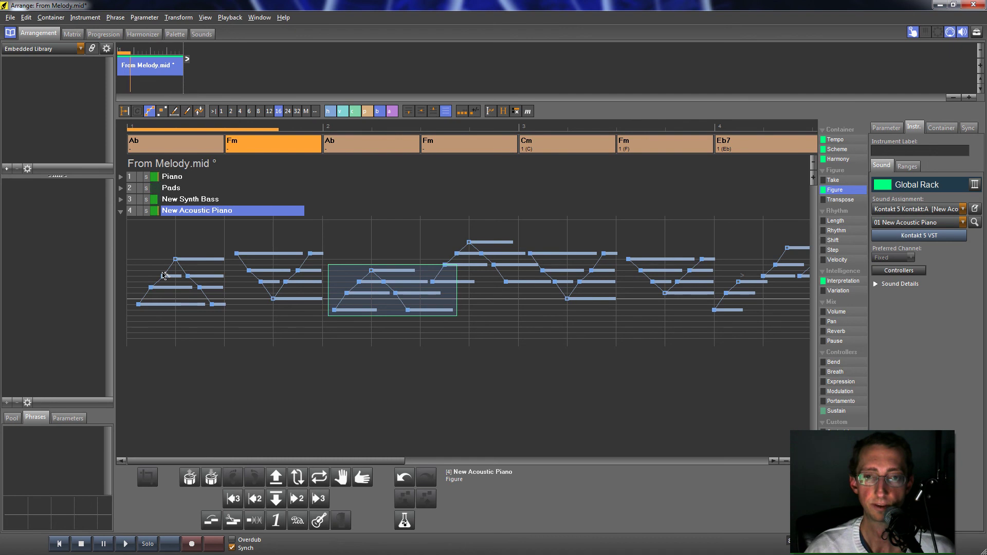
click(181, 214)
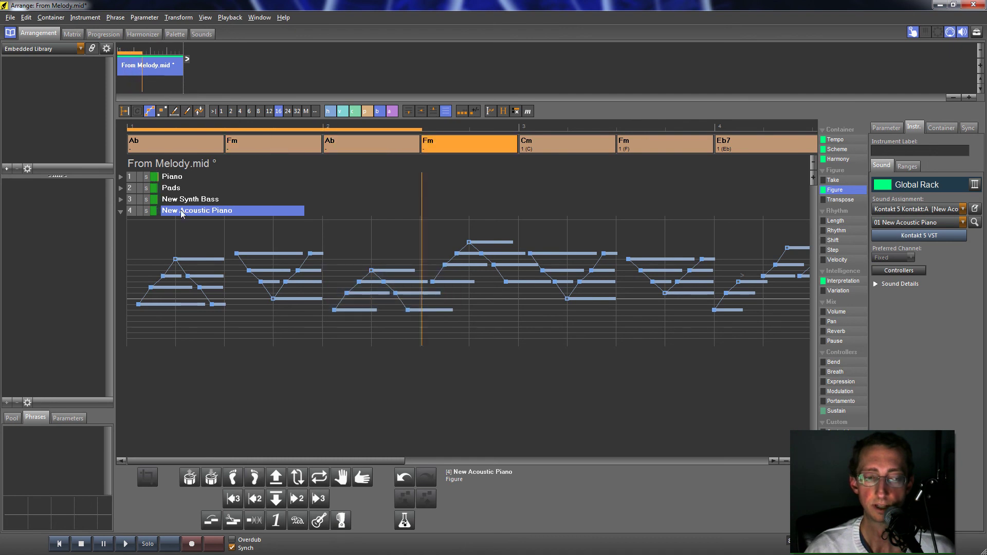
key(space)
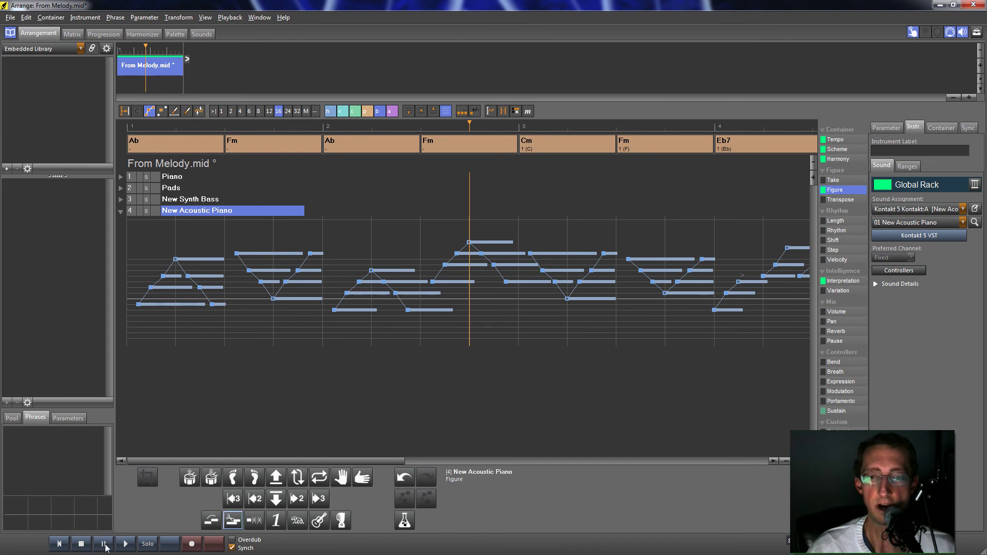
Step: Rewind the playhead to bar 1 and bring back the Example Phrases window, moved aside
click(67, 546)
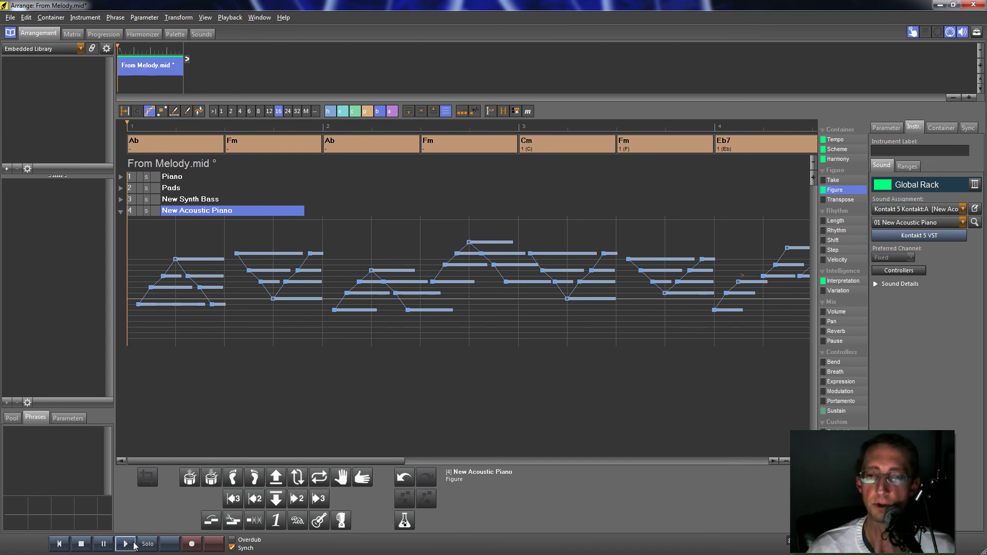
key(alt+Tab)
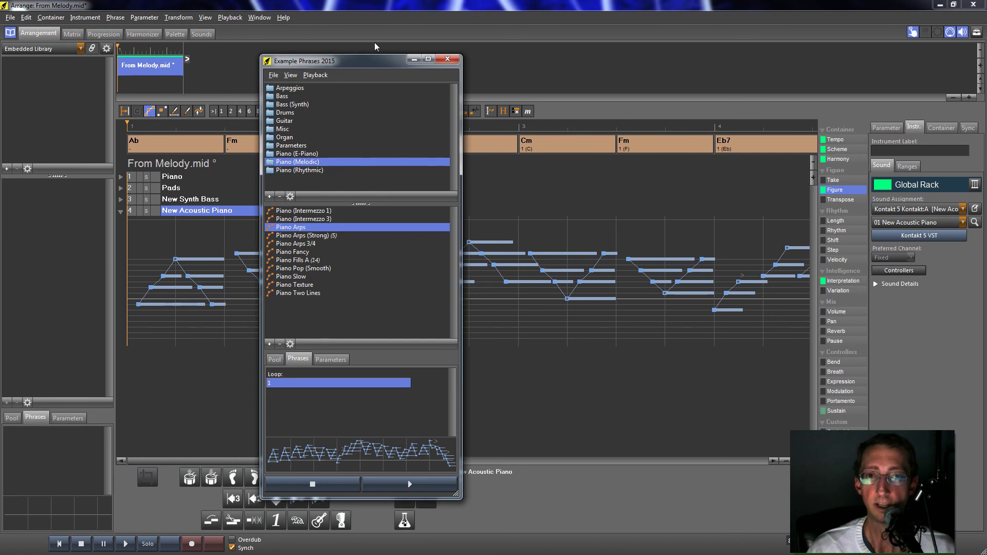
drag(337, 61, 91, 81)
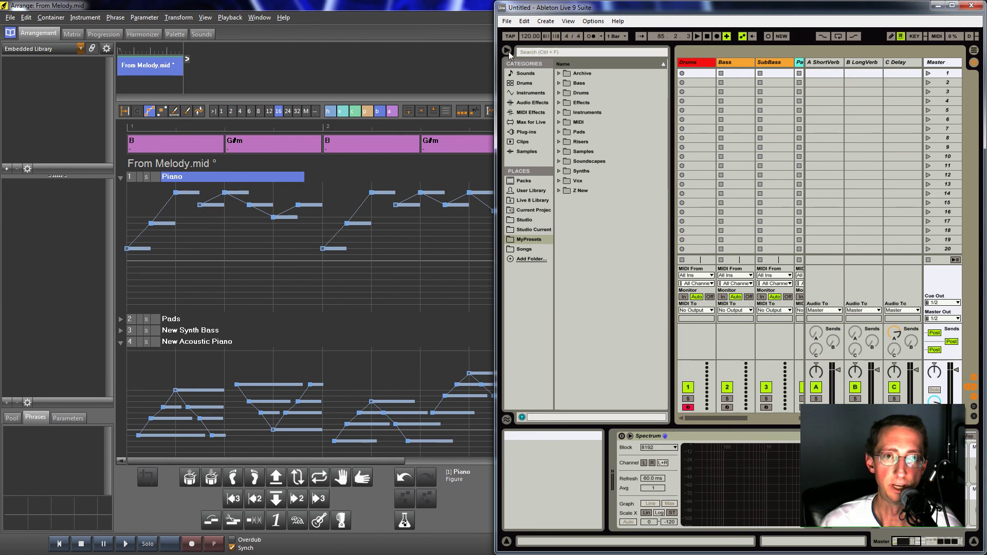
Step: Hide Live's browser and returns, then drop From Melody.mid into Live's Bass track as four clips
click(507, 50)
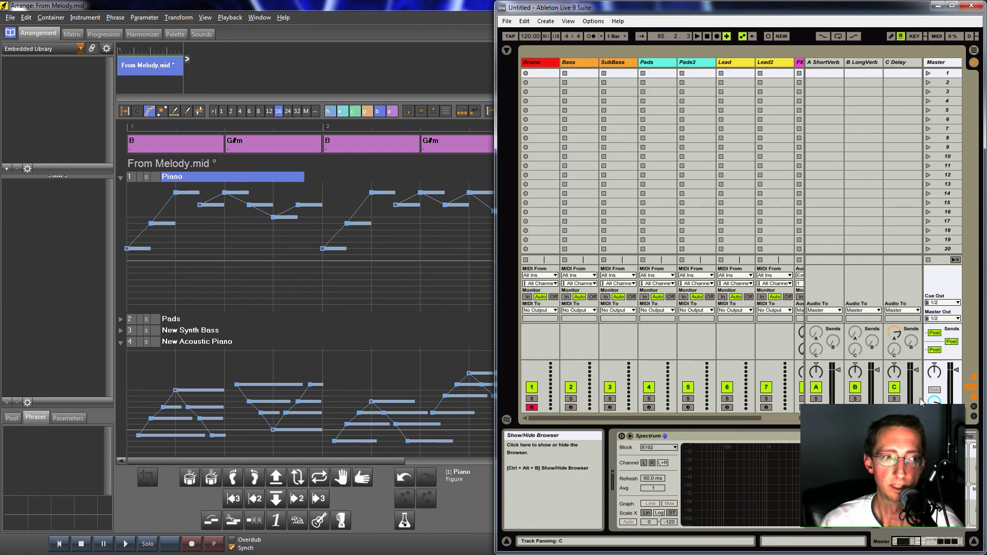
click(976, 389)
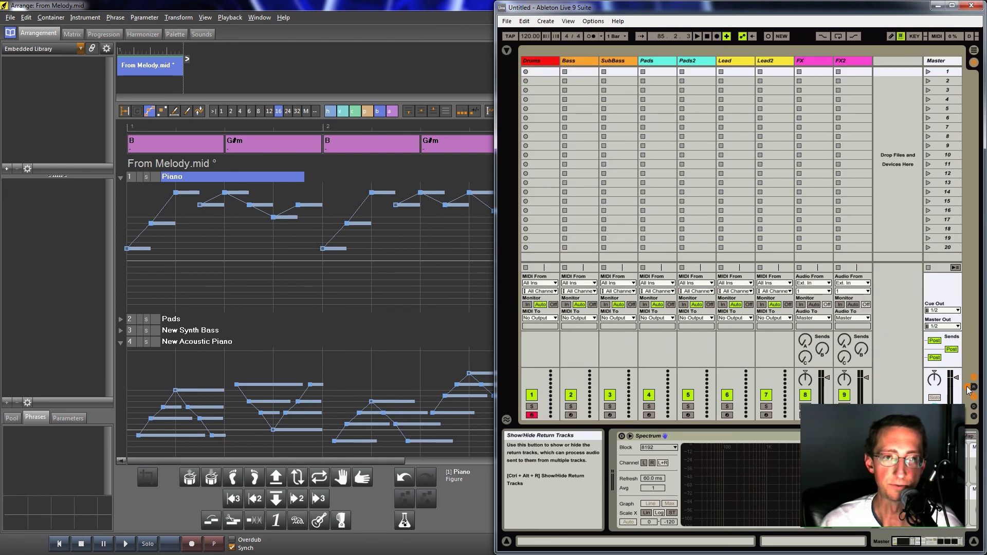
click(315, 4)
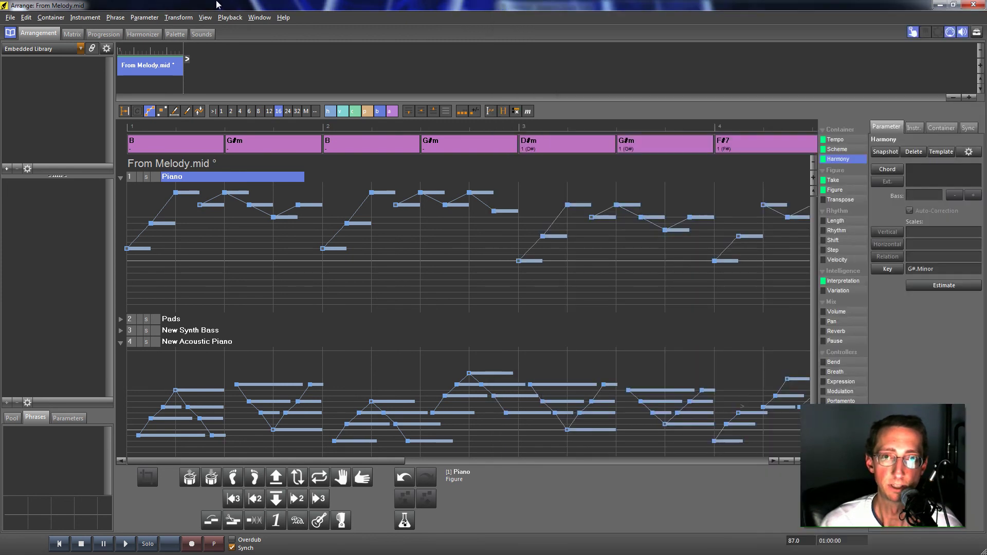
double_click(216, 3)
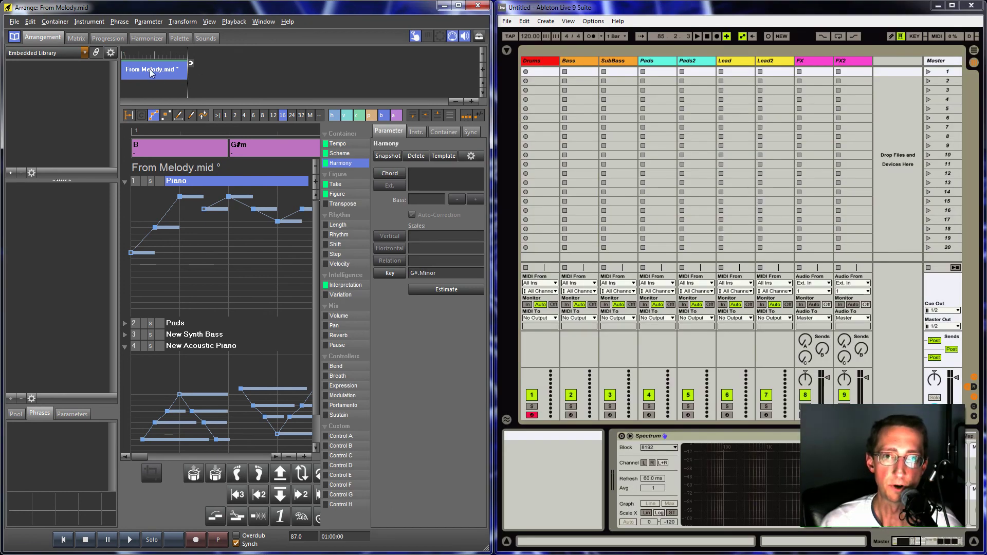
drag(146, 81, 580, 147)
key(ctrl)
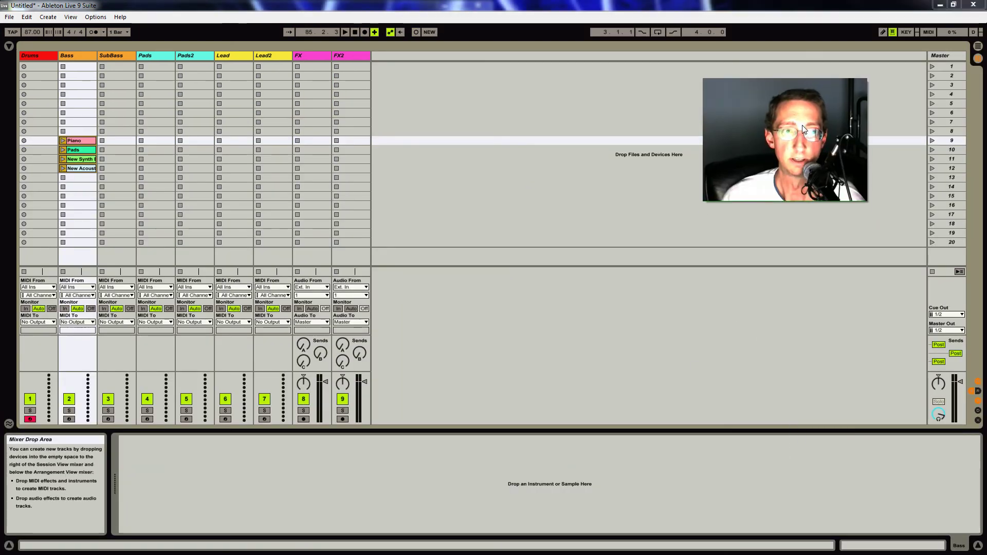
Step: Trim the Piano clip's silent first bar by moving its loop start to bar 2 and cropping
double_click(82, 139)
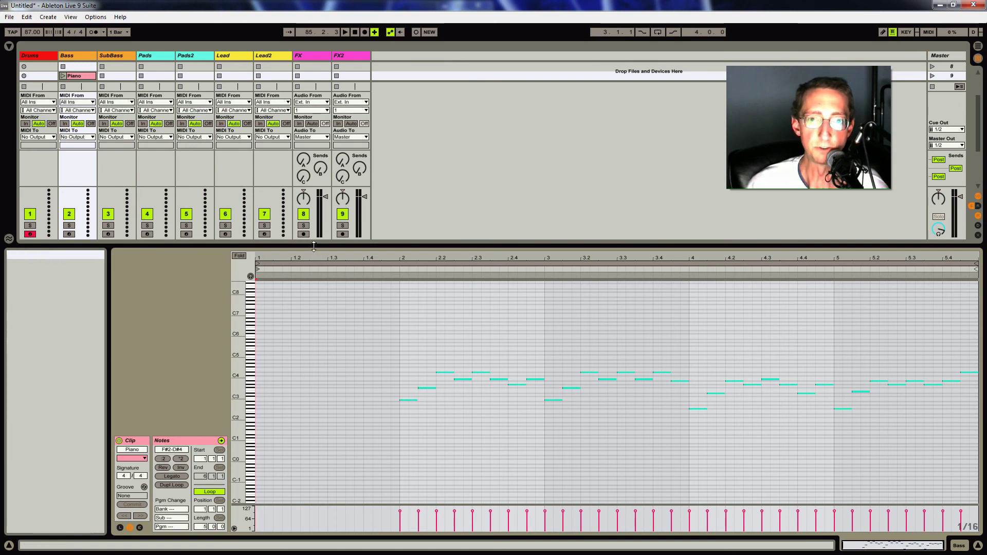
drag(313, 249, 304, 366)
drag(242, 435, 286, 429)
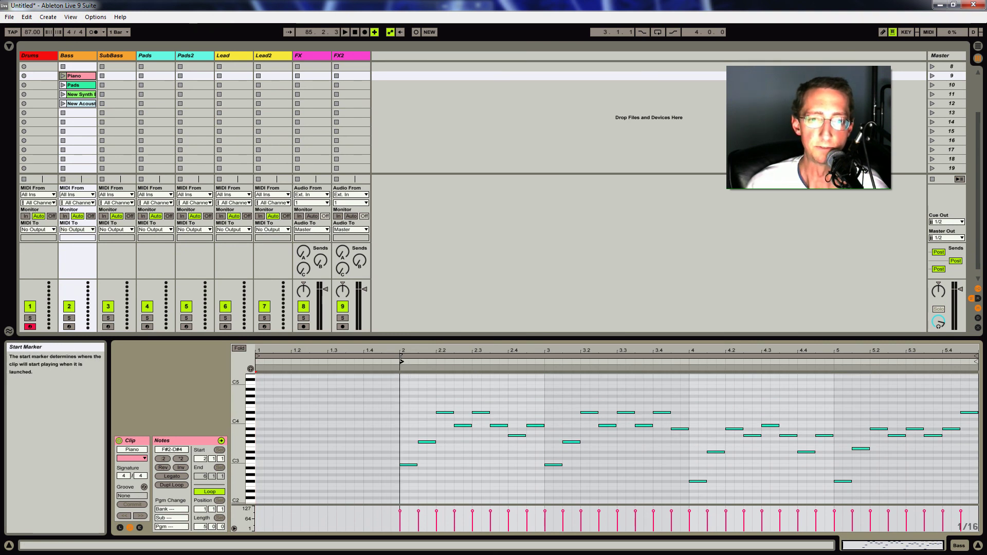
drag(257, 356, 400, 356)
right_click(77, 76)
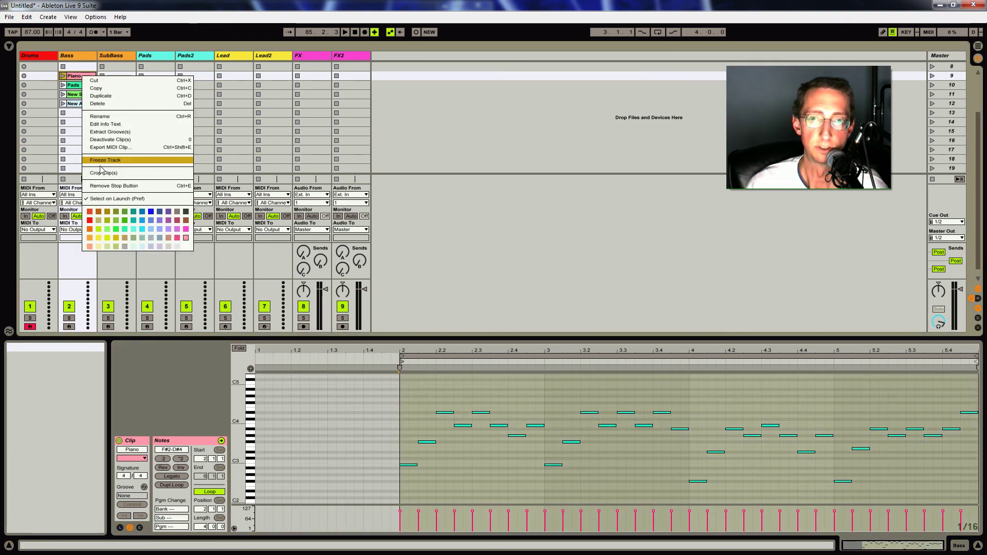
click(125, 176)
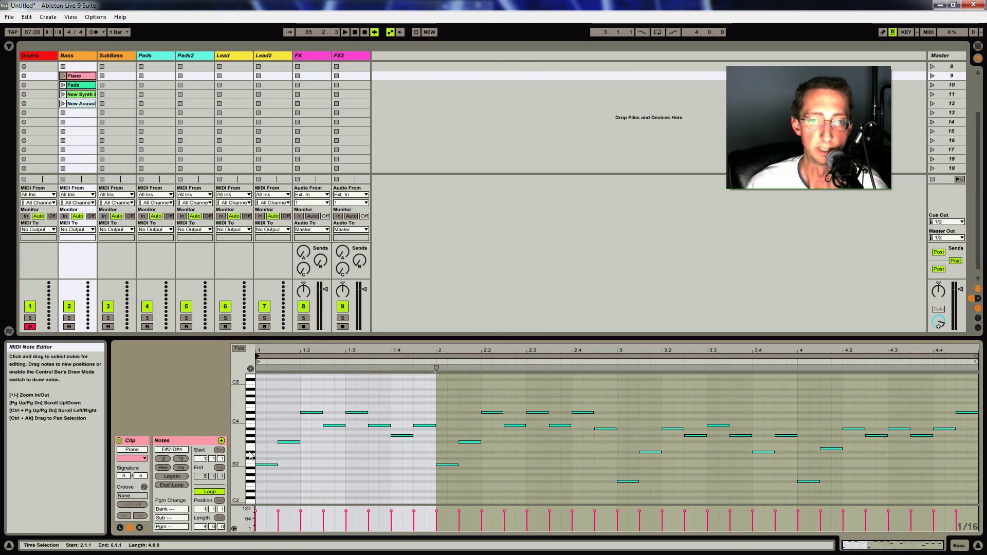
Step: Zoom the note editor and inspect the Pads, New Synth and New Acoustic clips' notes
drag(251, 437, 257, 438)
drag(238, 338, 238, 228)
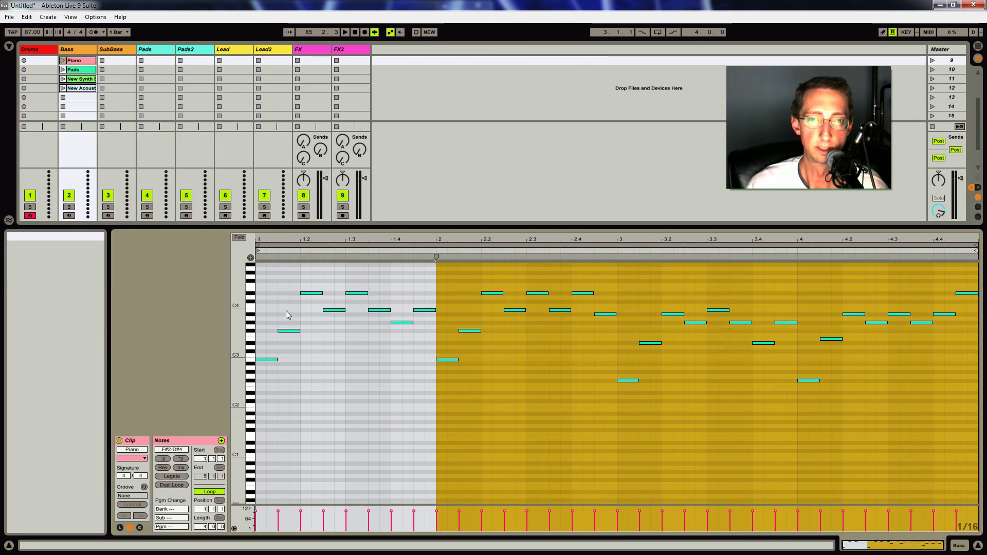
drag(240, 343, 235, 345)
click(78, 71)
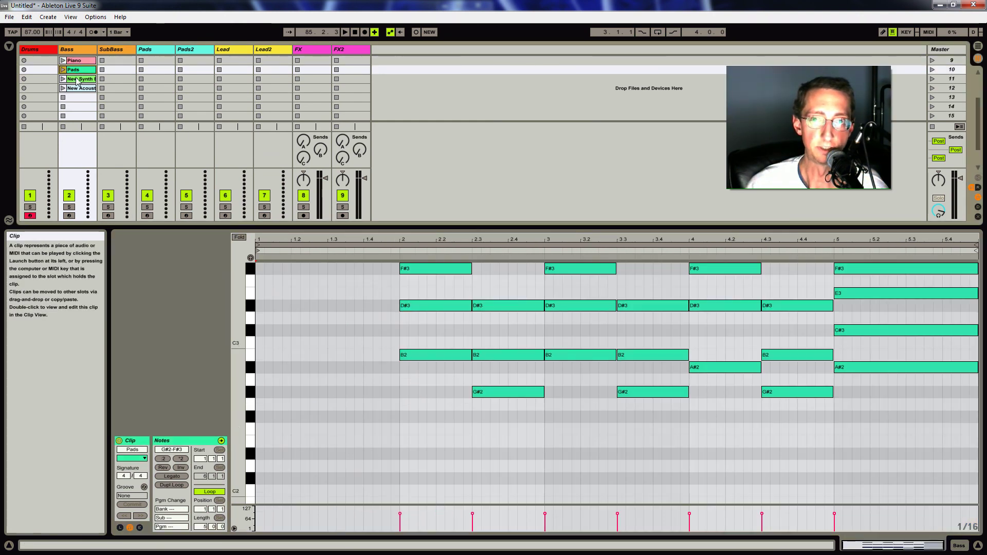
click(78, 79)
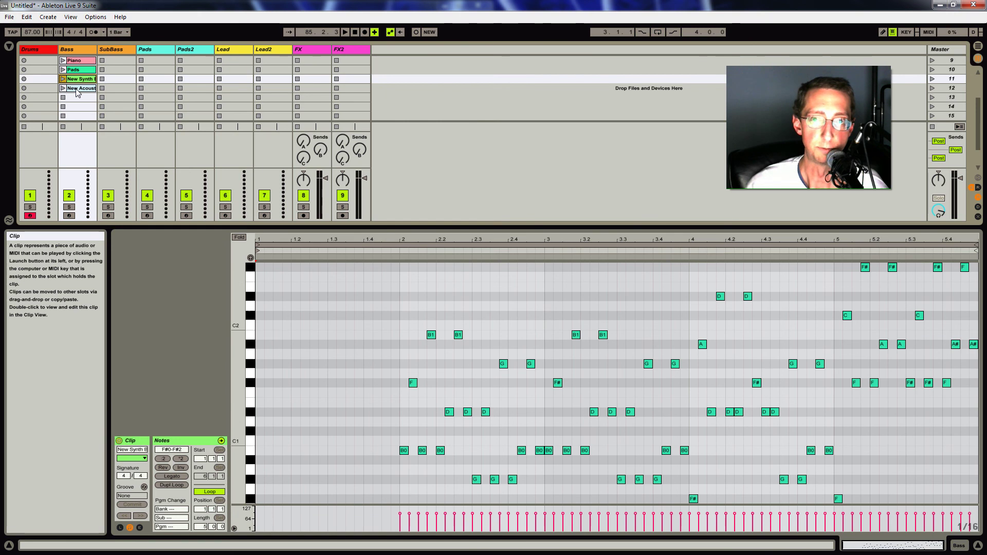
click(77, 88)
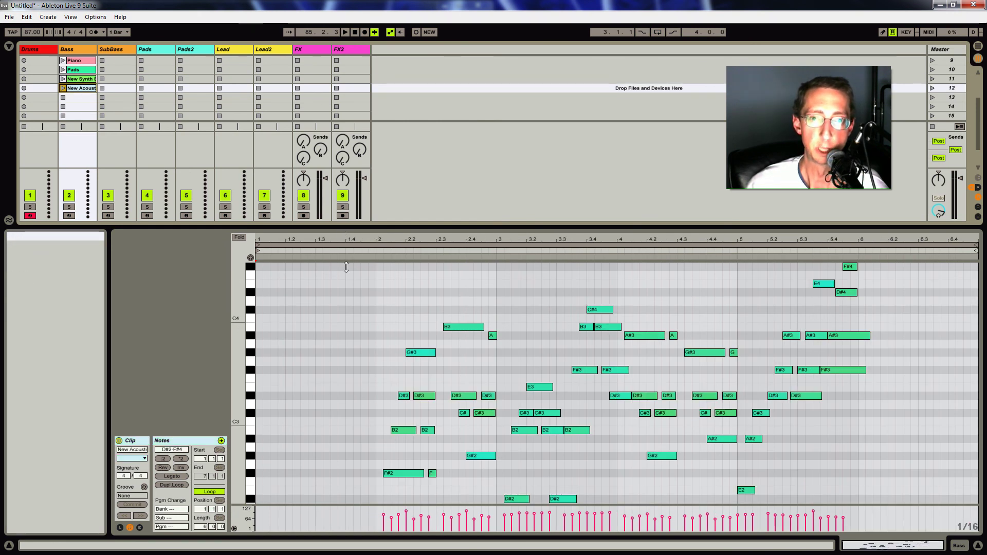
key(ctrl+alt+i)
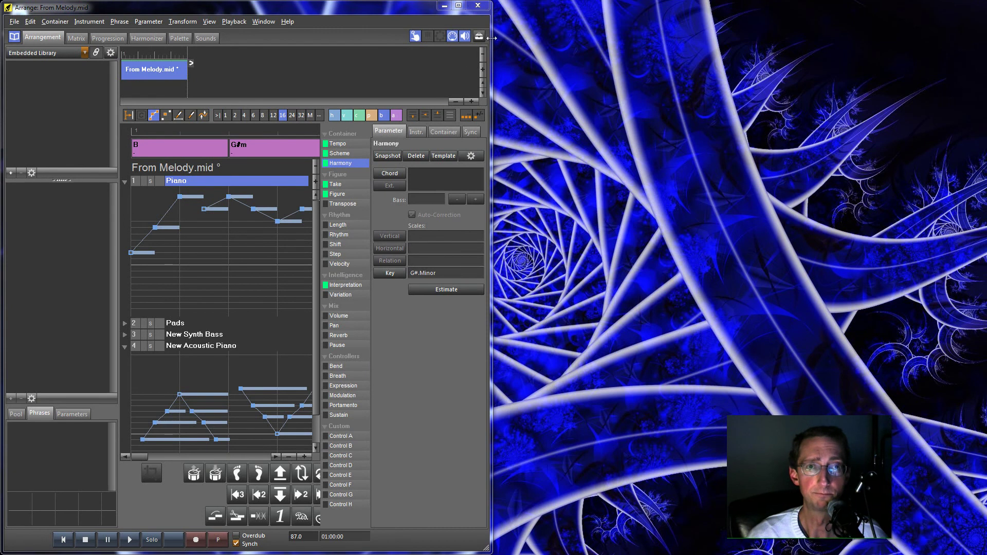
Step: Maximize the arrangement and inspect the Piano track's Kontakt 5 plugin
click(460, 7)
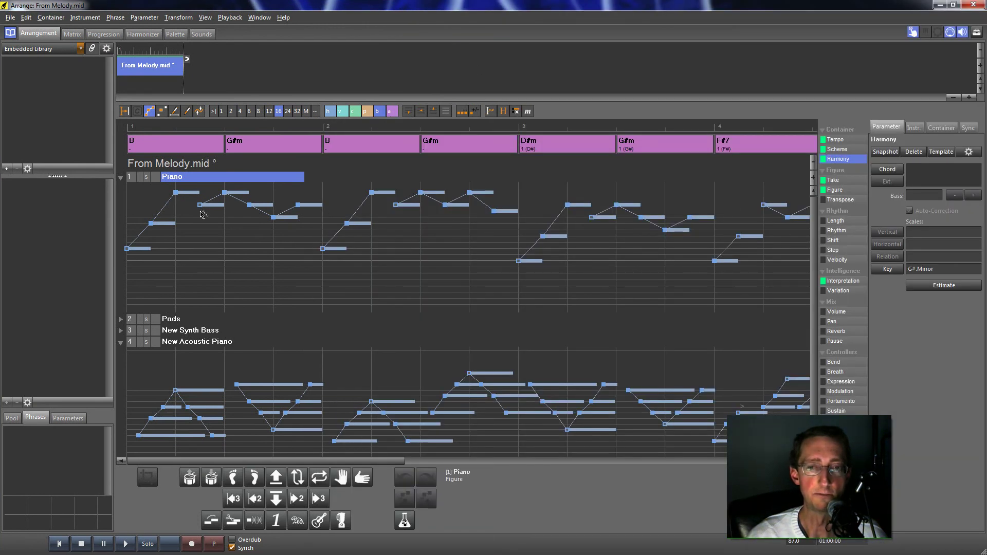
click(914, 128)
click(920, 235)
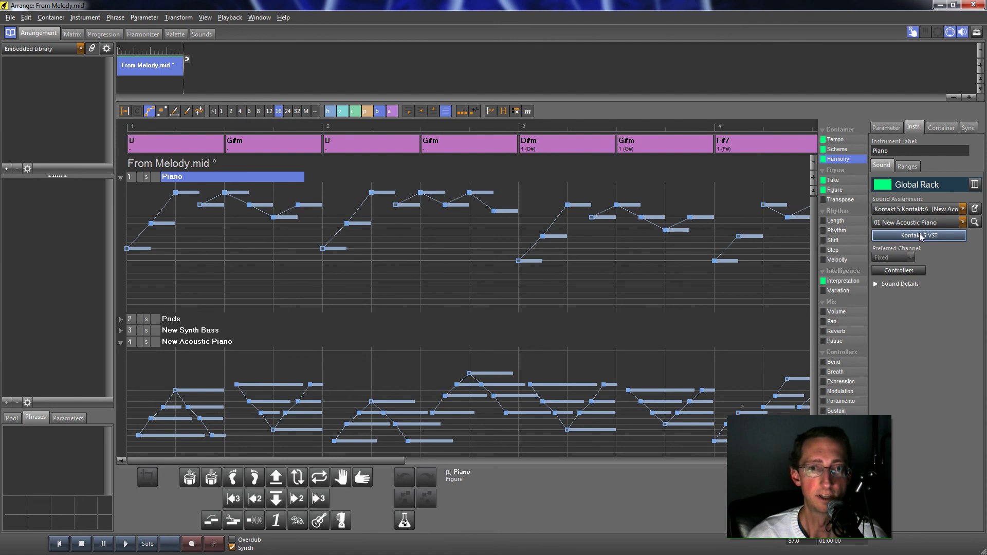
drag(502, 208, 407, 89)
click(655, 85)
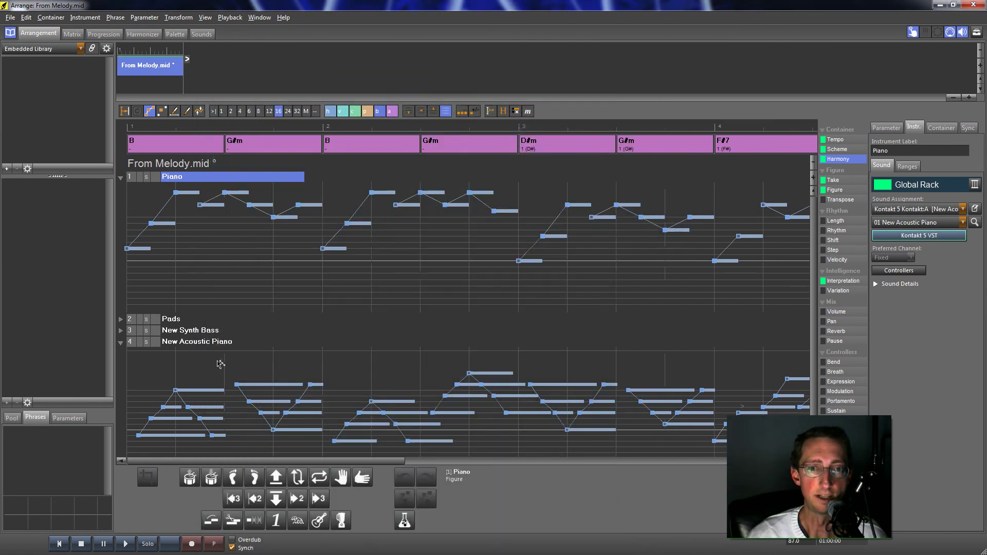
Step: Inspect the Pads track's Zebra2 synth, then show the G# minor chord progression
click(180, 320)
click(920, 235)
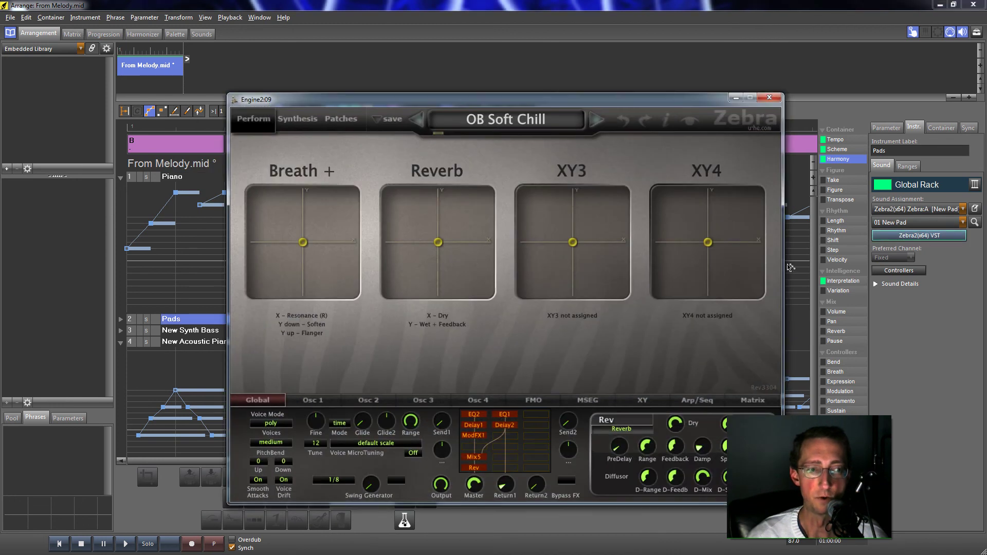
drag(713, 102, 636, 98)
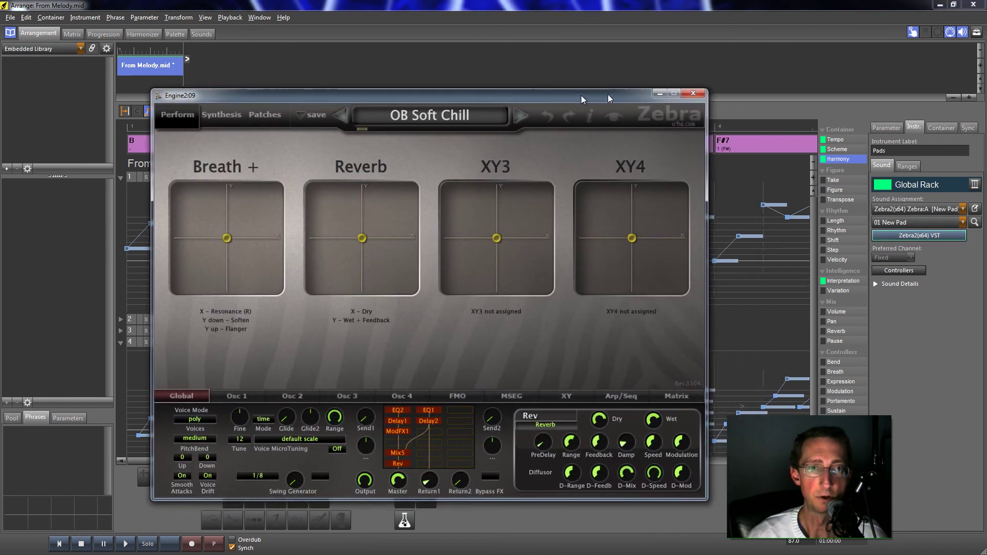
click(694, 94)
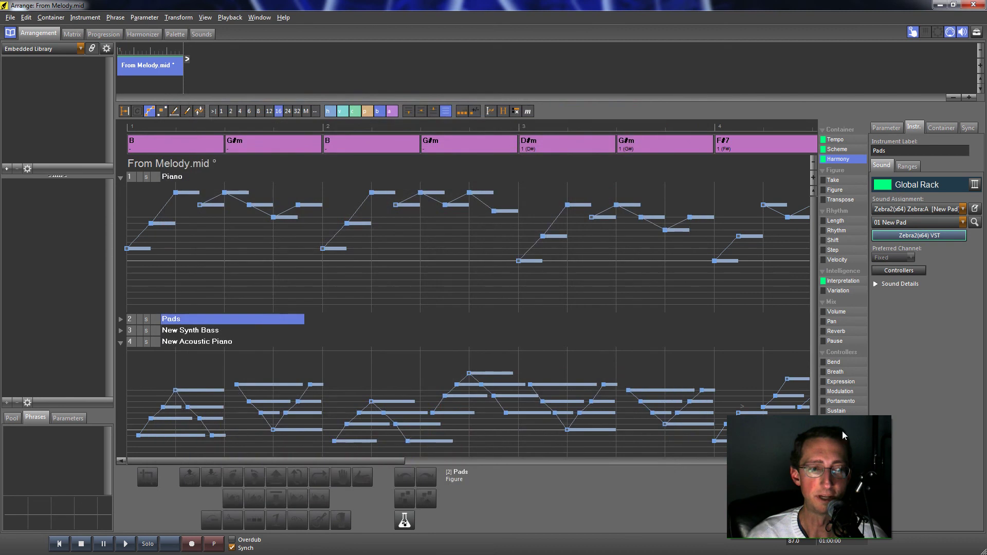
drag(824, 501, 890, 481)
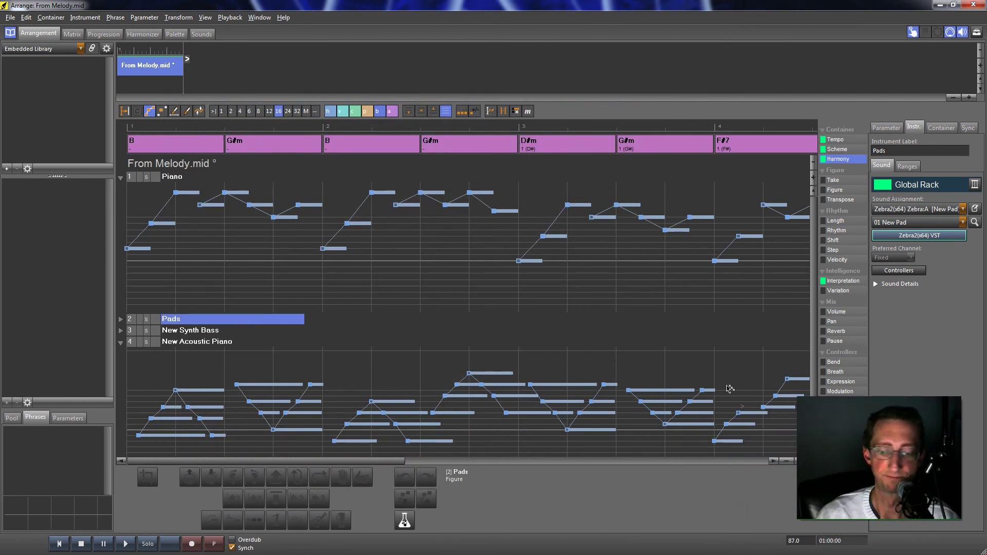
key(ctrl+3)
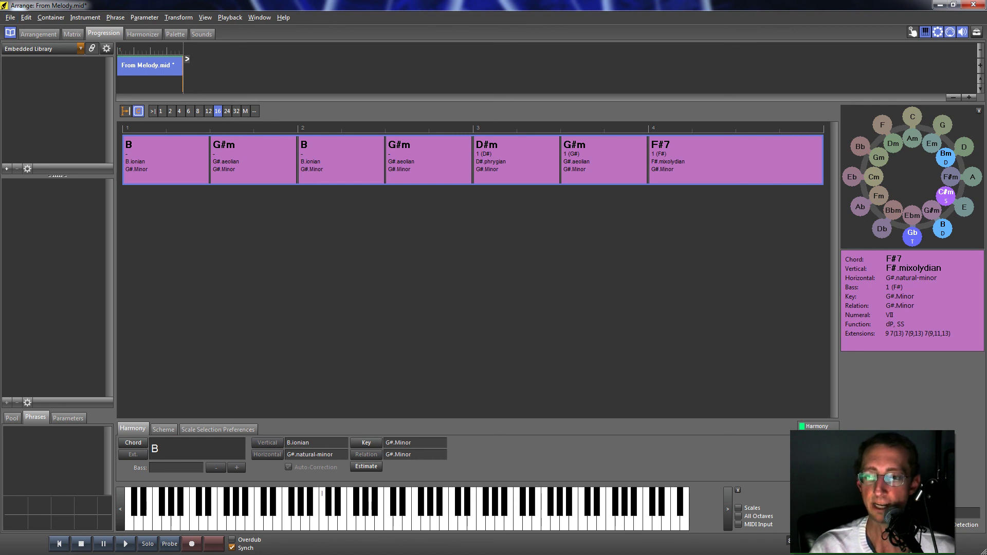
Step: Open ChillDec2015.cognac from Last Used Files and maximize its window
click(10, 18)
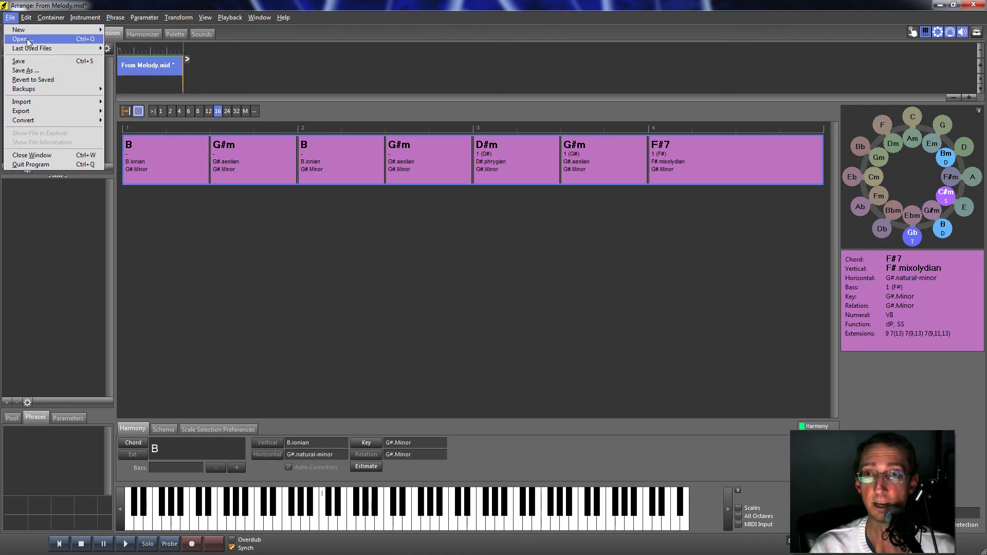
mouse_move(24, 49)
click(155, 50)
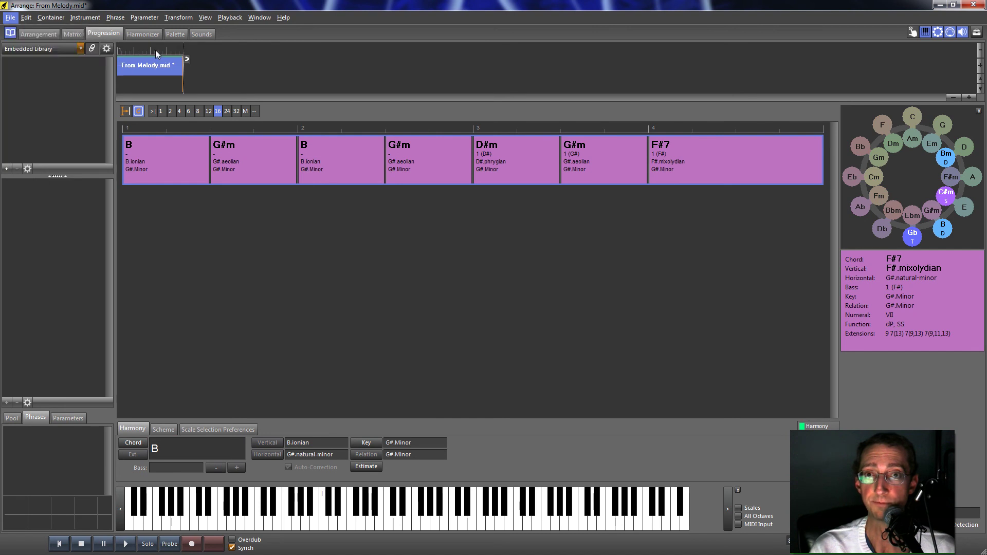
double_click(296, 6)
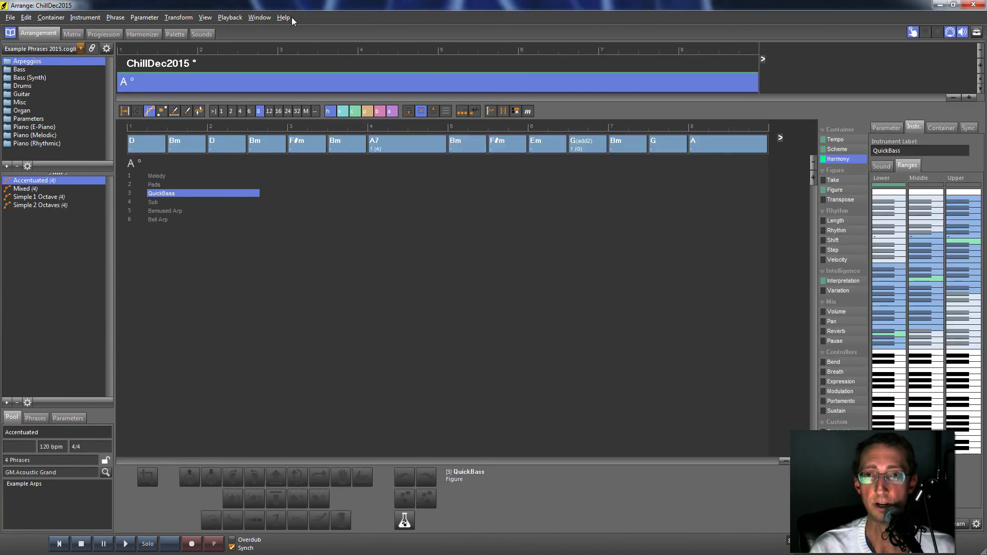
Step: Play the arrangement and view the ChillDec2015 chord progression and its six tracks
click(125, 544)
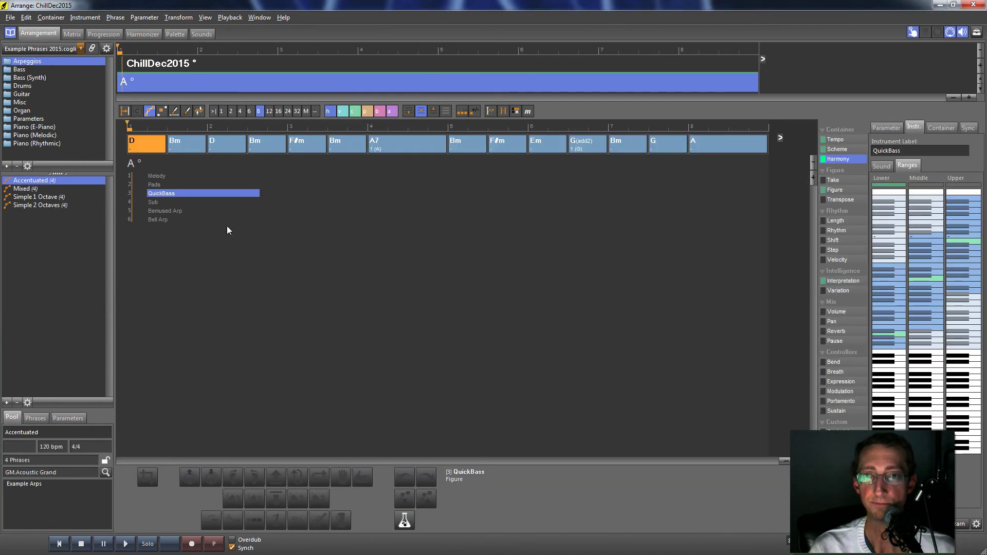
click(109, 33)
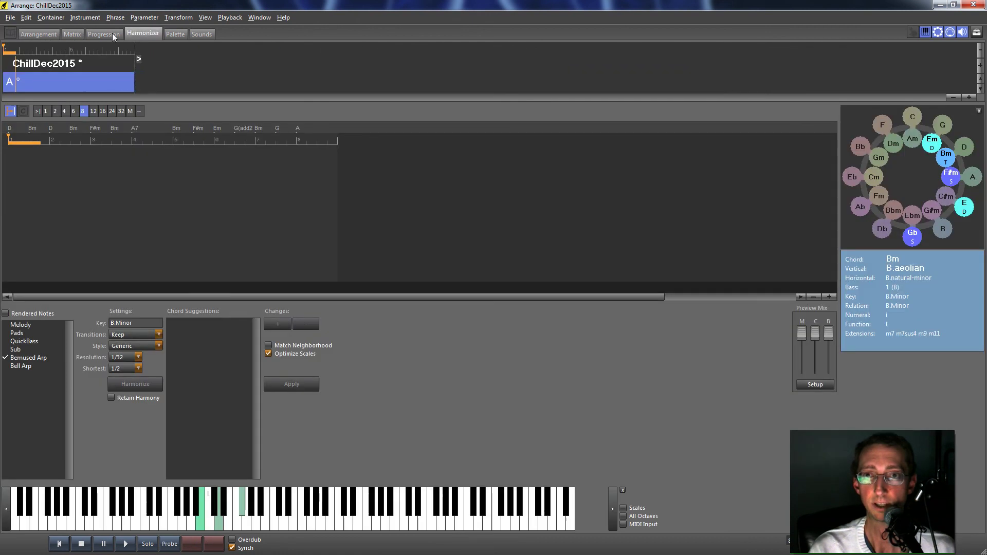
click(176, 63)
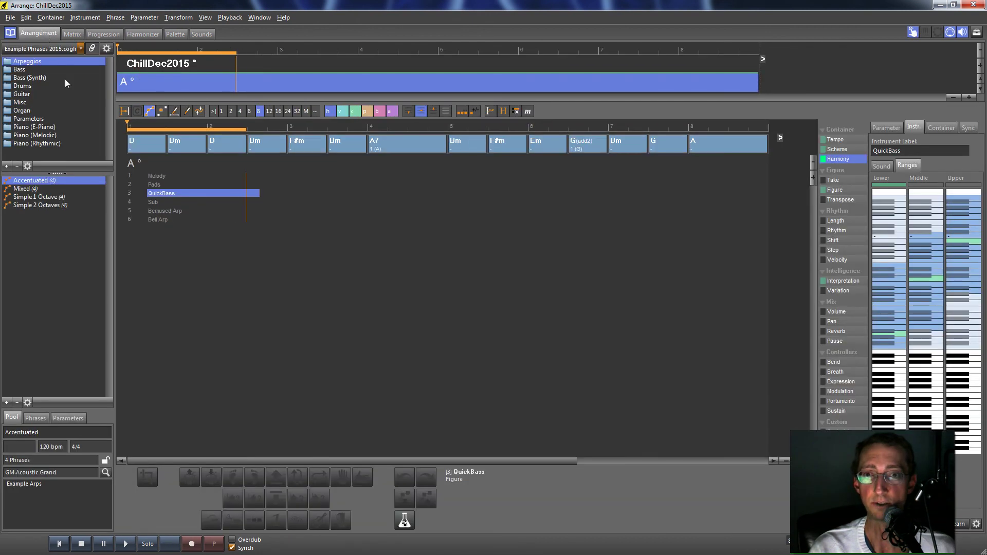
click(176, 63)
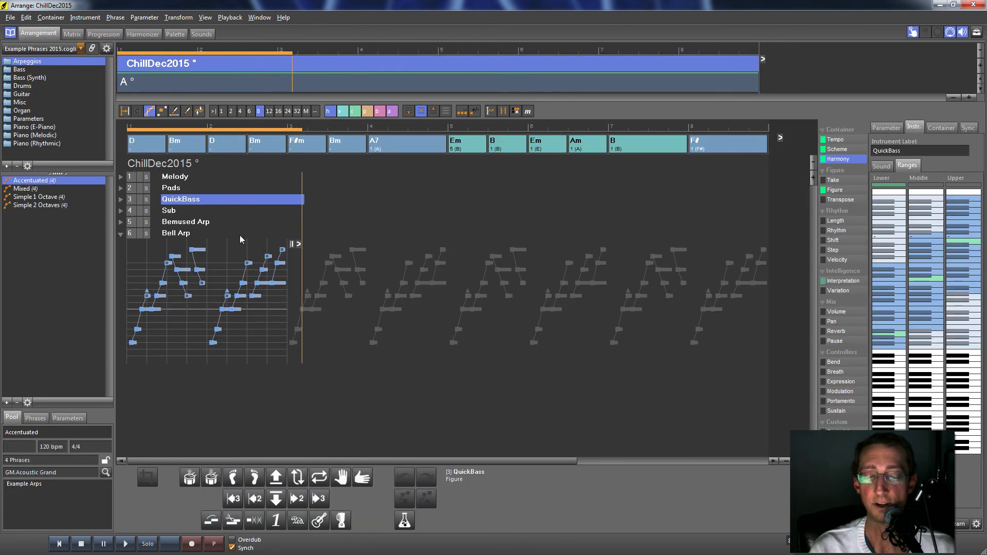